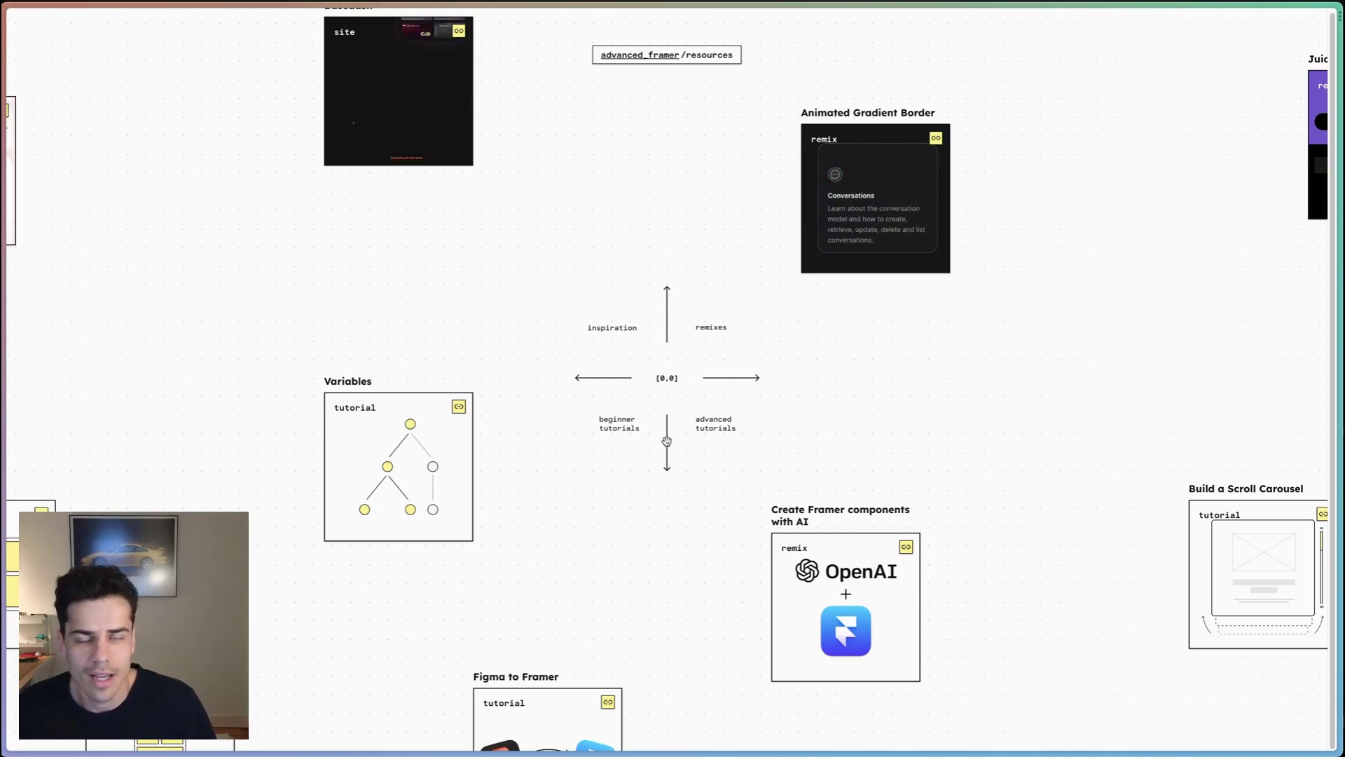
Pan the resources canvas left, then drag the Scroll Carousel tile up-left and OpenAI tile down-right
left_click_drag(952, 402, 908, 305)
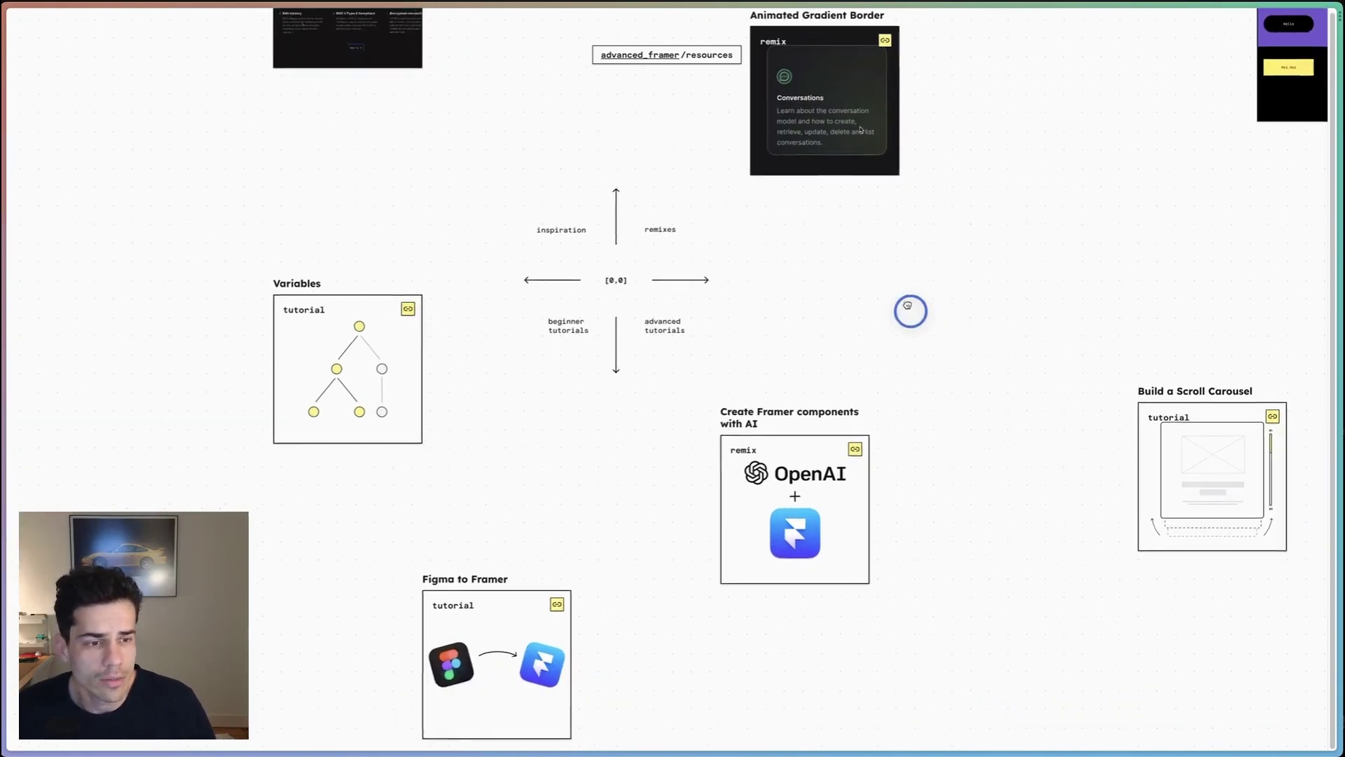
left_click_drag(985, 429, 801, 466)
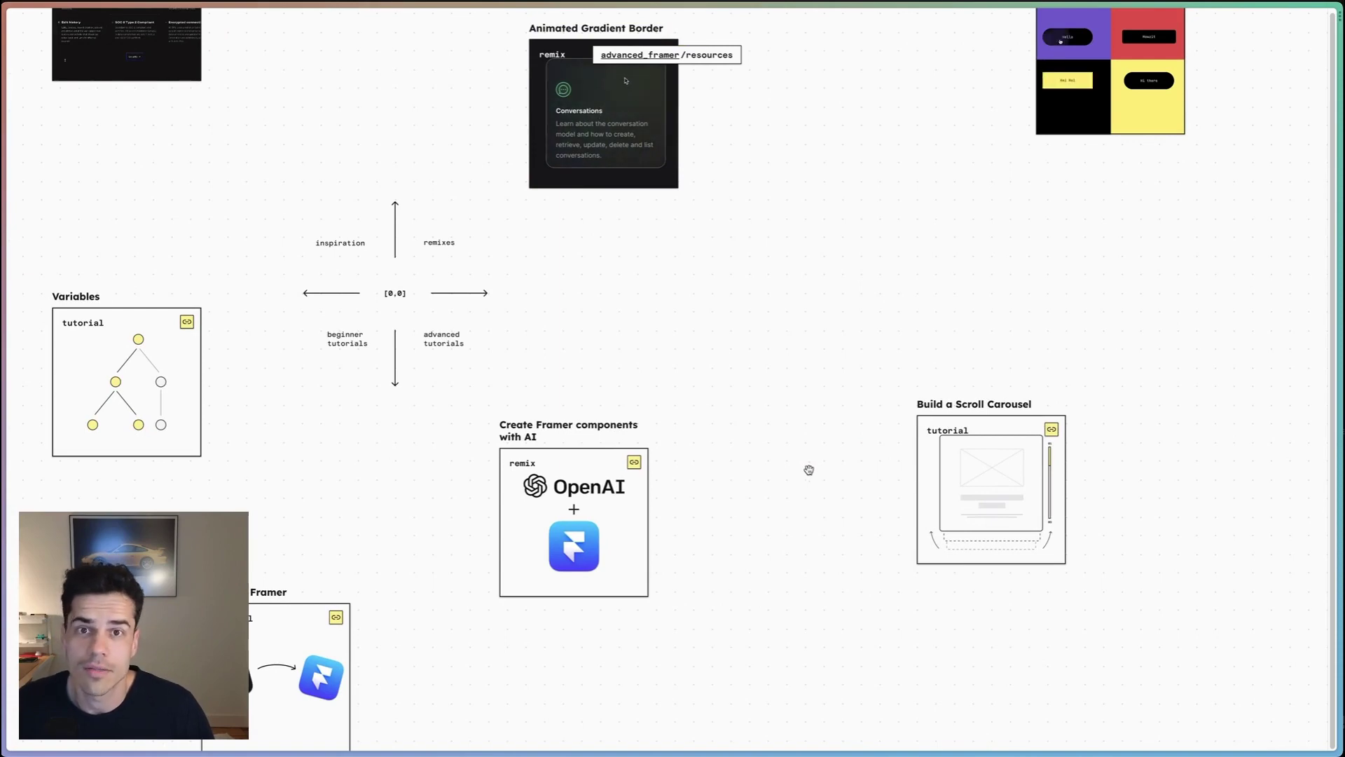
left_click_drag(1011, 480, 959, 459)
left_click_drag(615, 538, 846, 565)
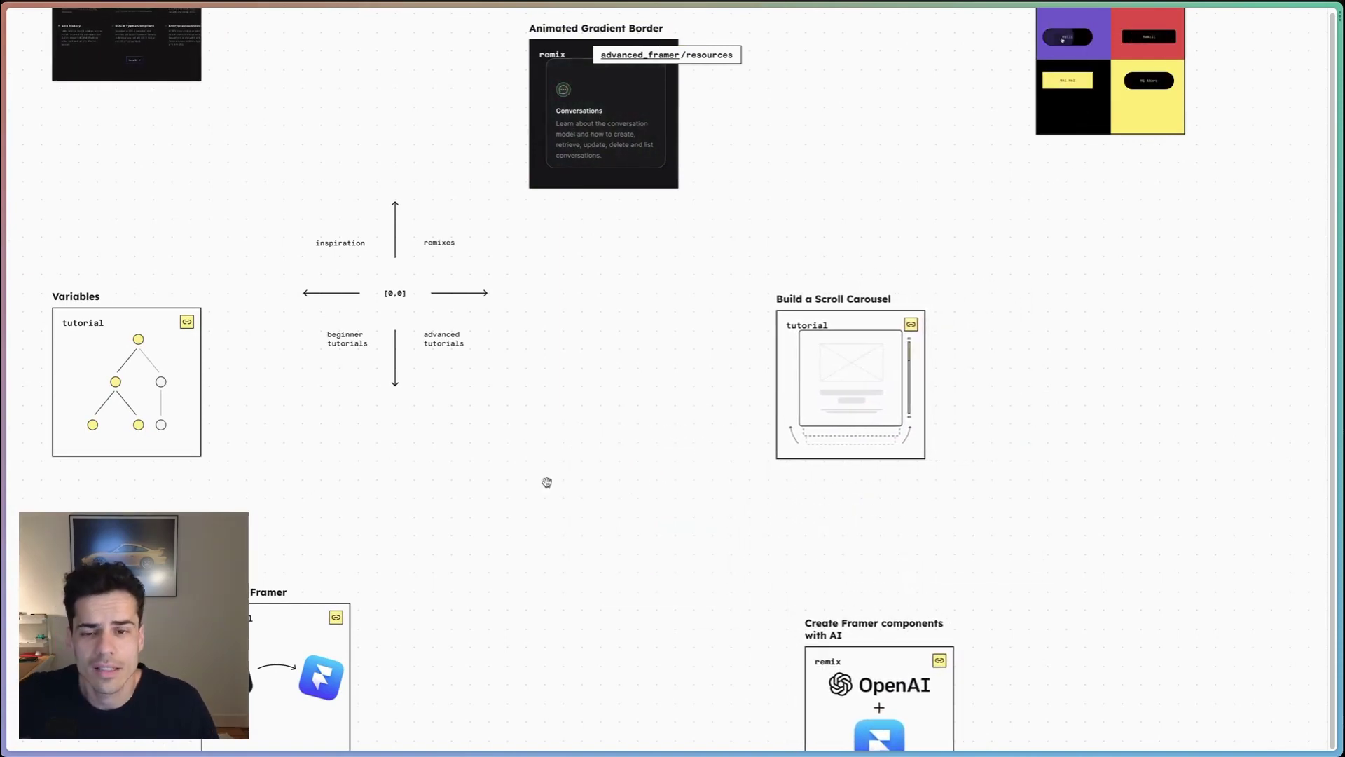
Switch to the portfolio site and explore its project-card canvas by dragging and scrolling in all directions
mouse_move(7, 364)
left_click(95, 371)
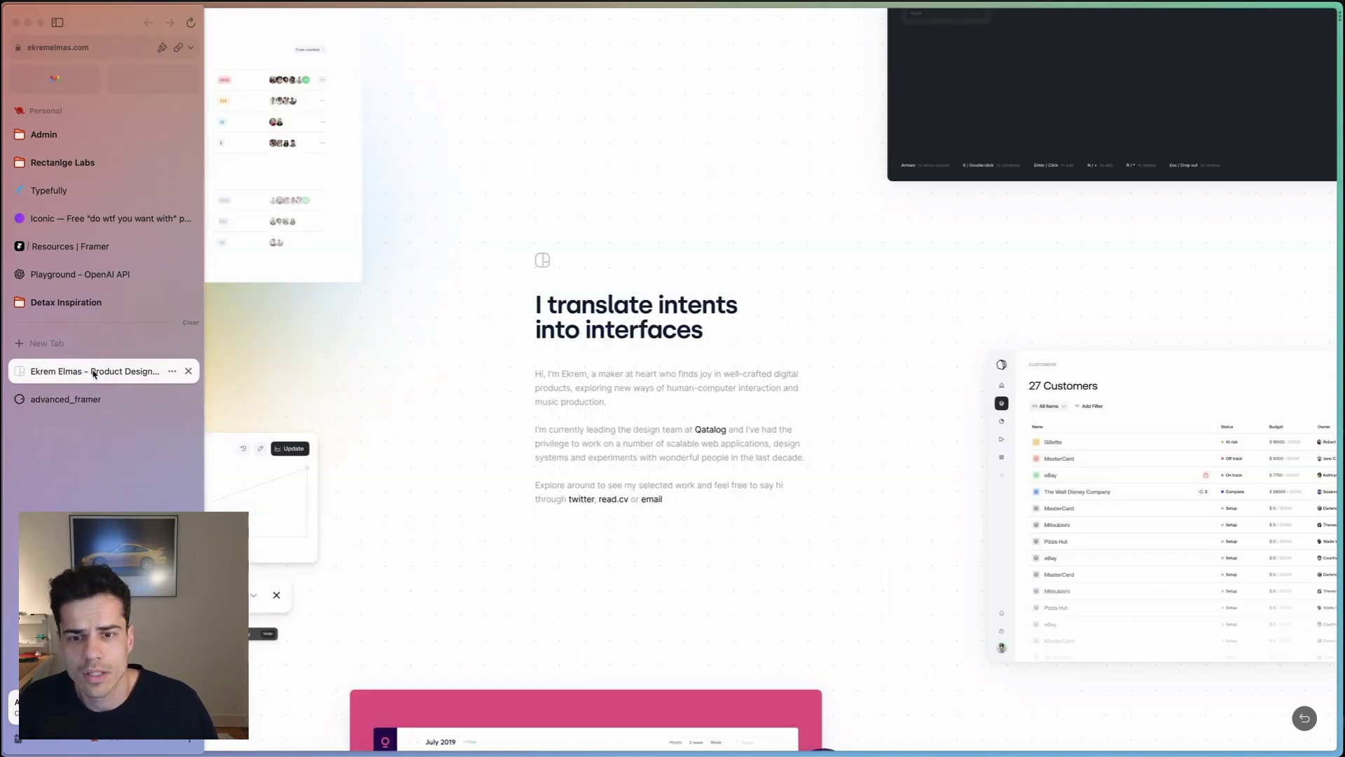
left_click_drag(801, 420, 354, 440)
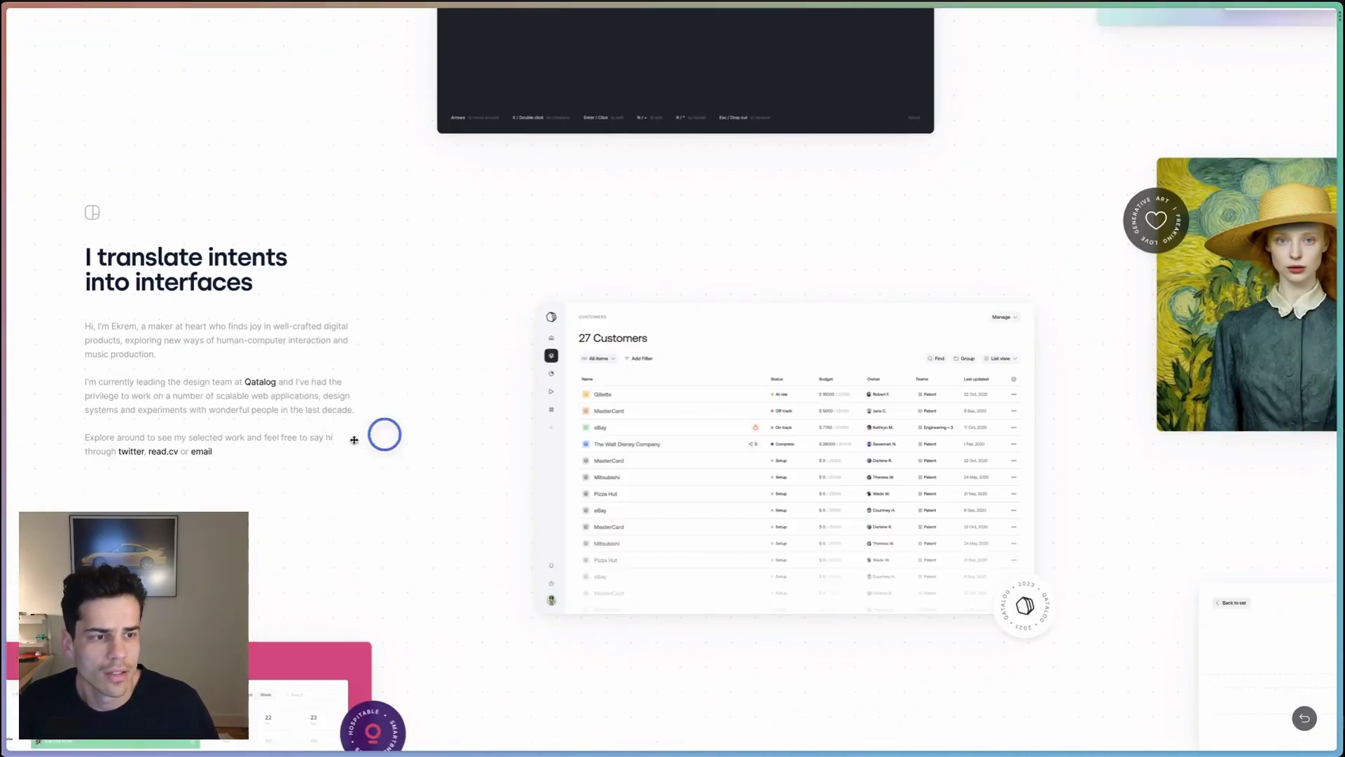
scroll(804, 460, "up", 5)
scroll(313, 421, "left", 10)
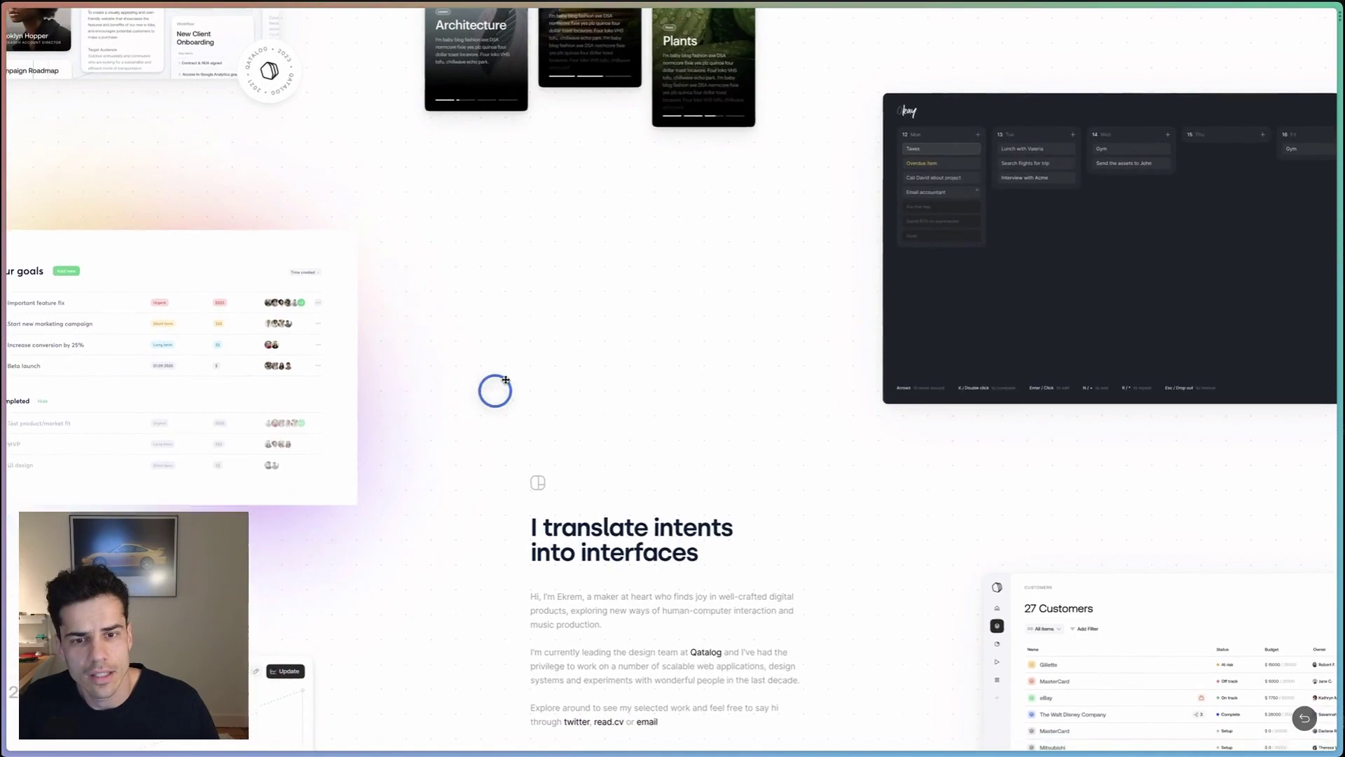
scroll(494, 390, "down", 8)
scroll(495, 390, "left", 7)
scroll(736, 375, "right", 5)
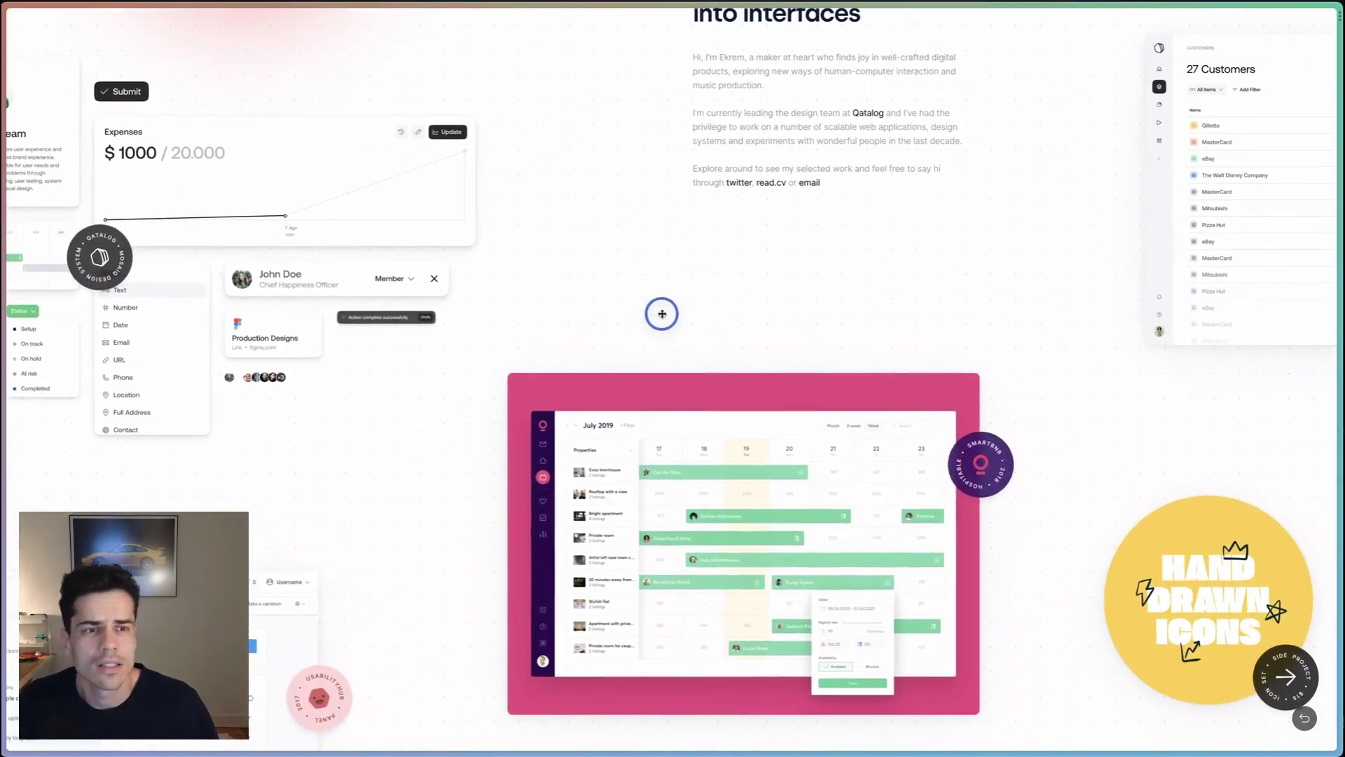
scroll(685, 304, "up", 3)
scroll(684, 303, "right", 4)
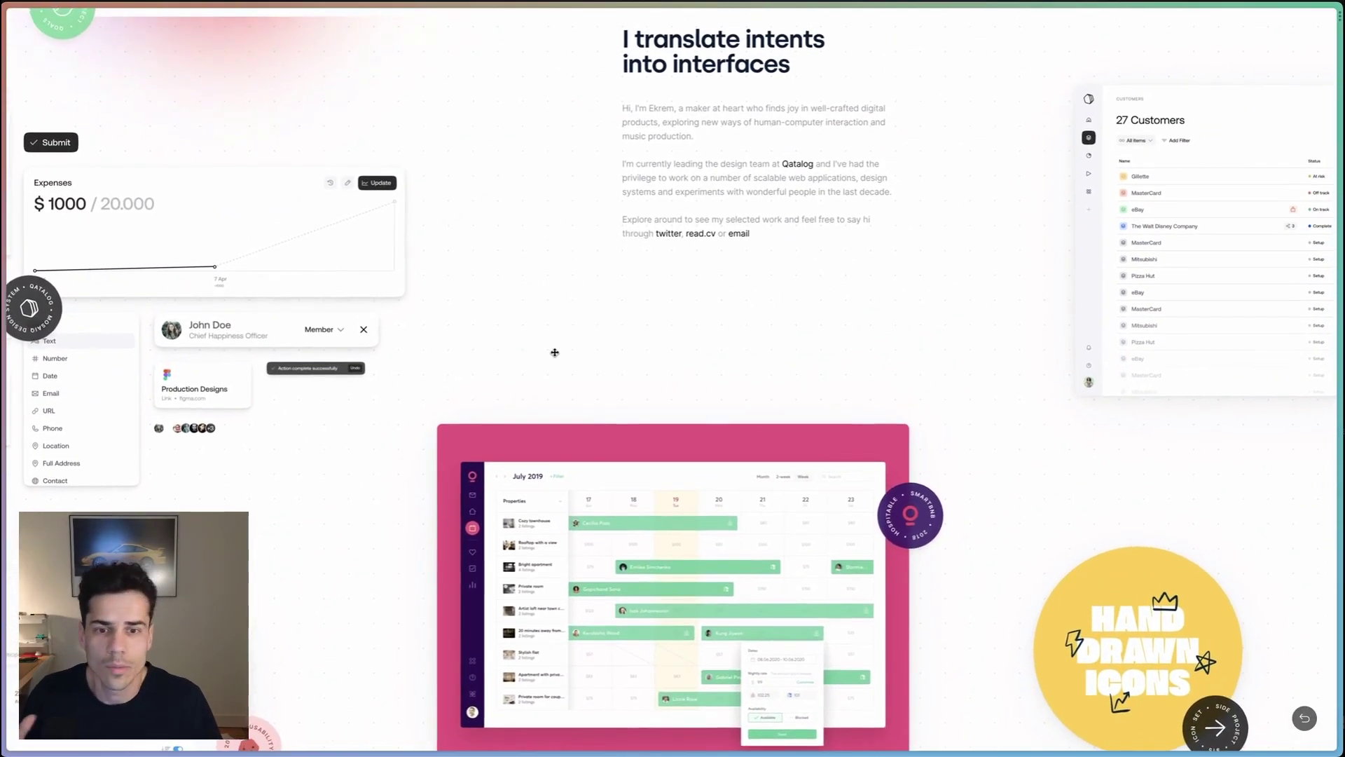
left_click_drag(554, 352, 625, 372)
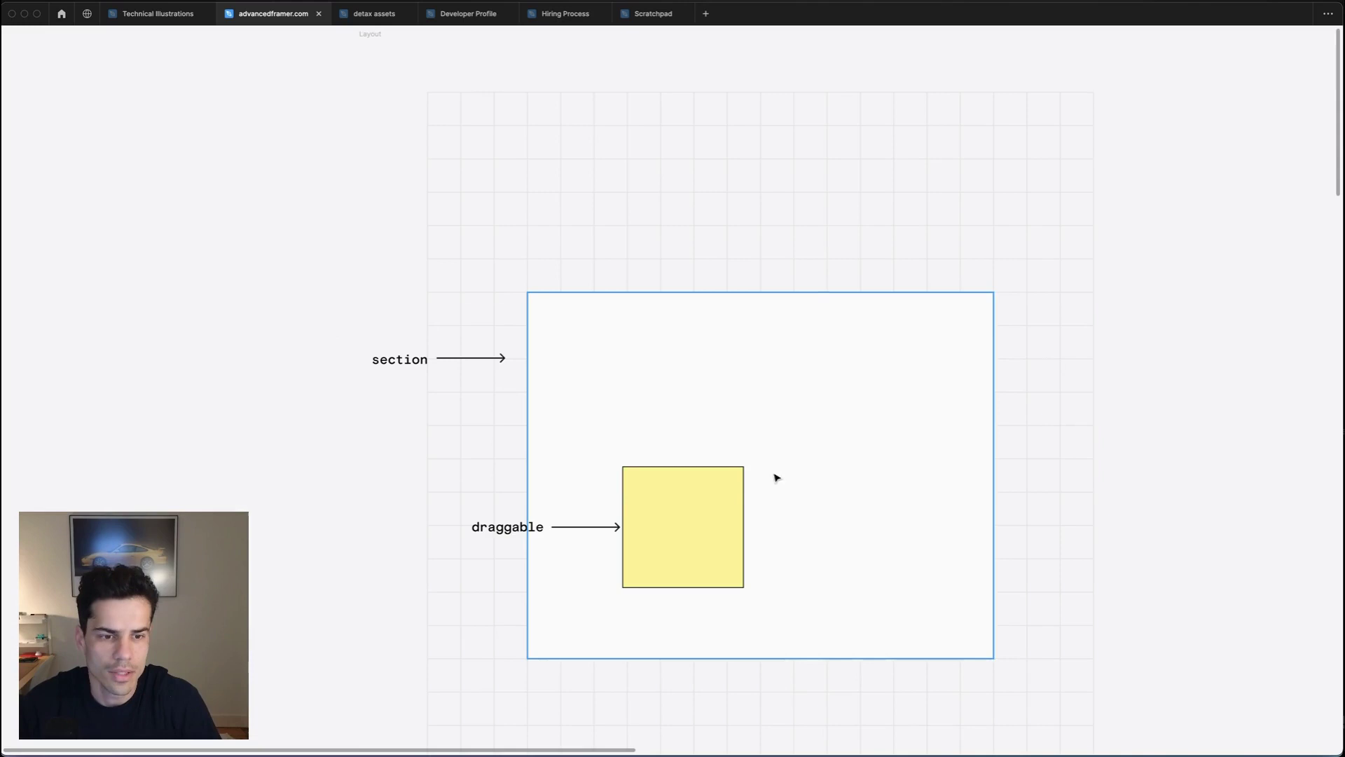
Align the yellow square on the section's centre guide, then drag it down to the bottom edge
left_click_drag(679, 519, 761, 468)
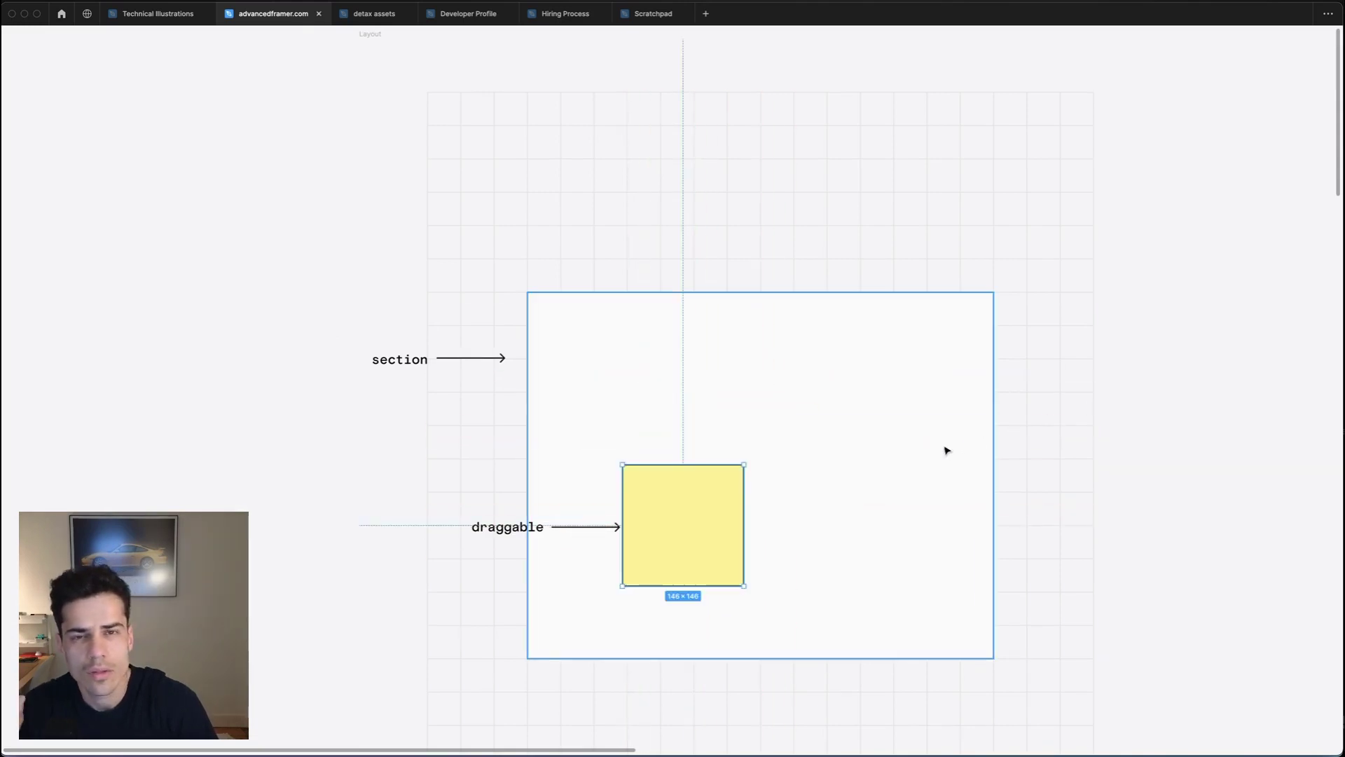
left_click_drag(709, 516, 728, 421)
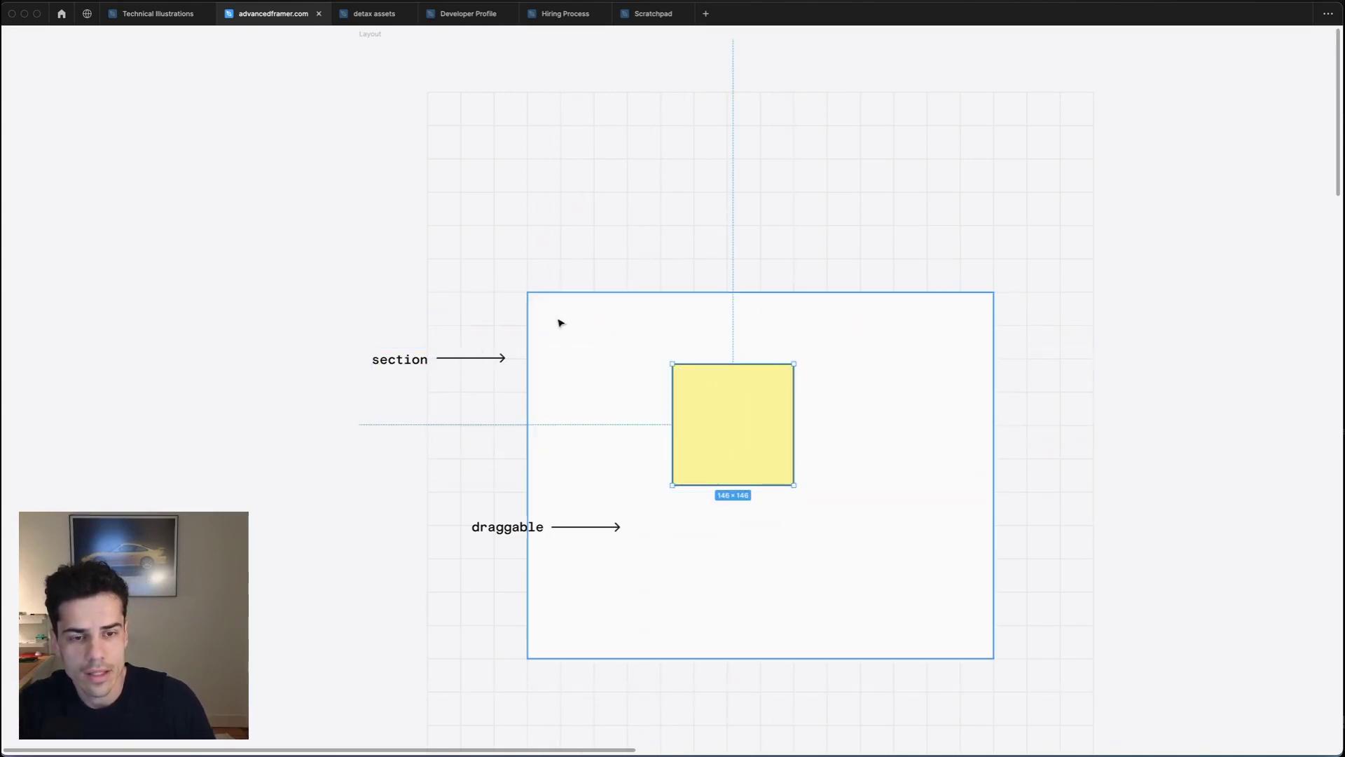
left_click(594, 331)
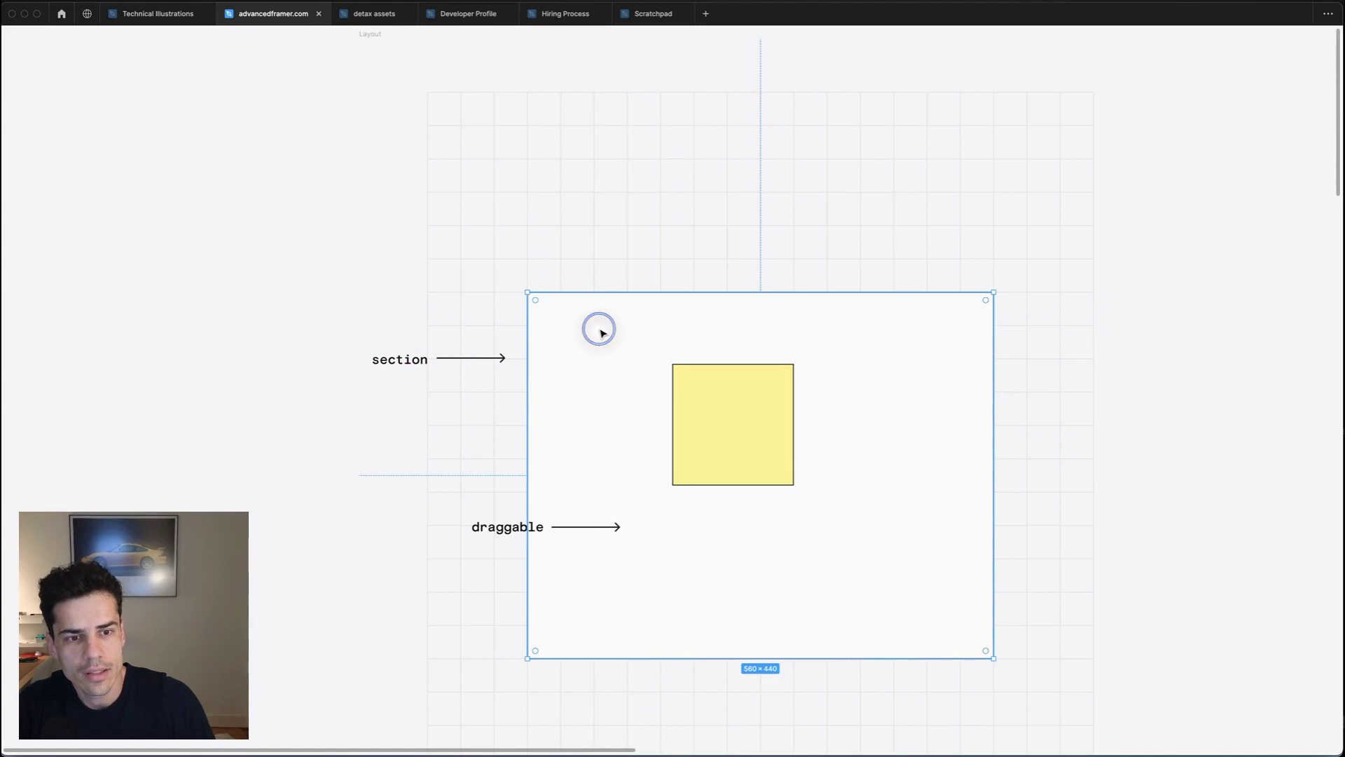
left_click(762, 416)
left_click_drag(754, 431, 701, 571)
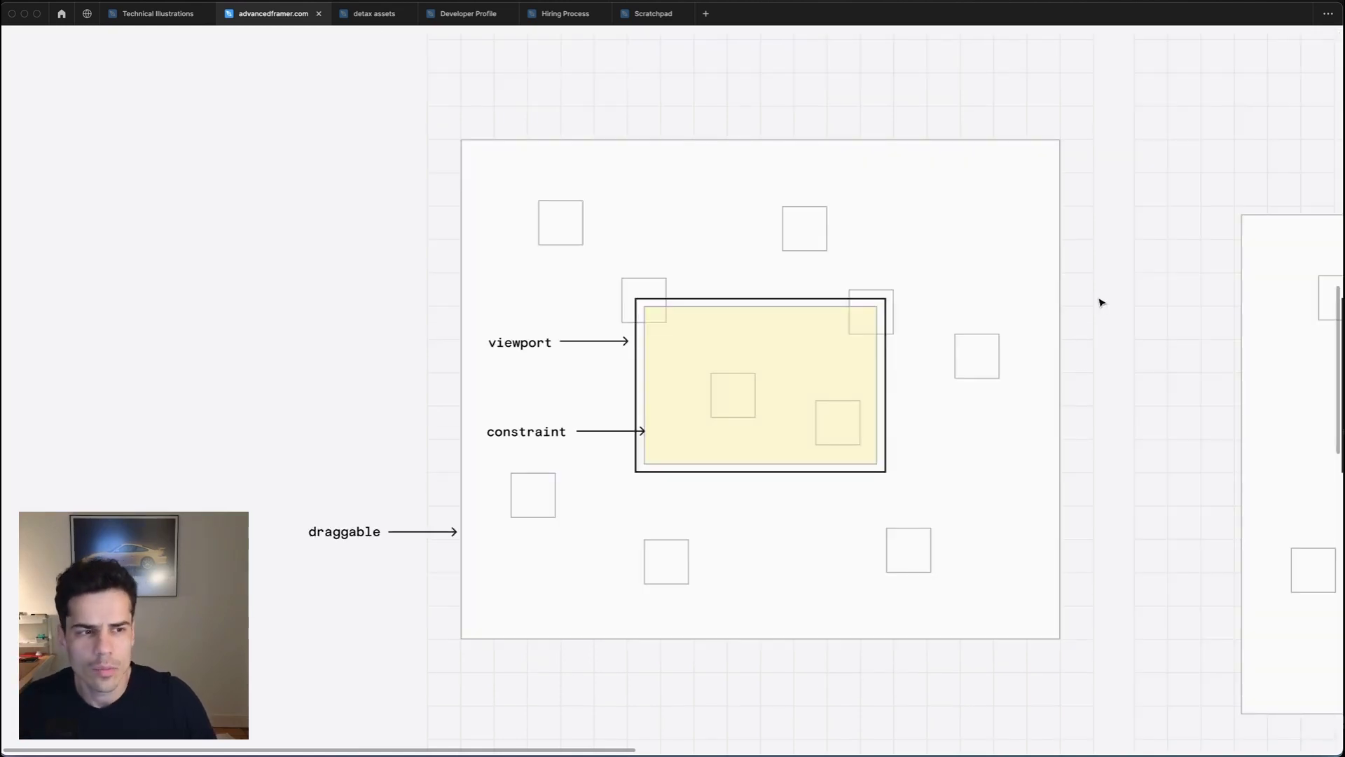
left_click(938, 209)
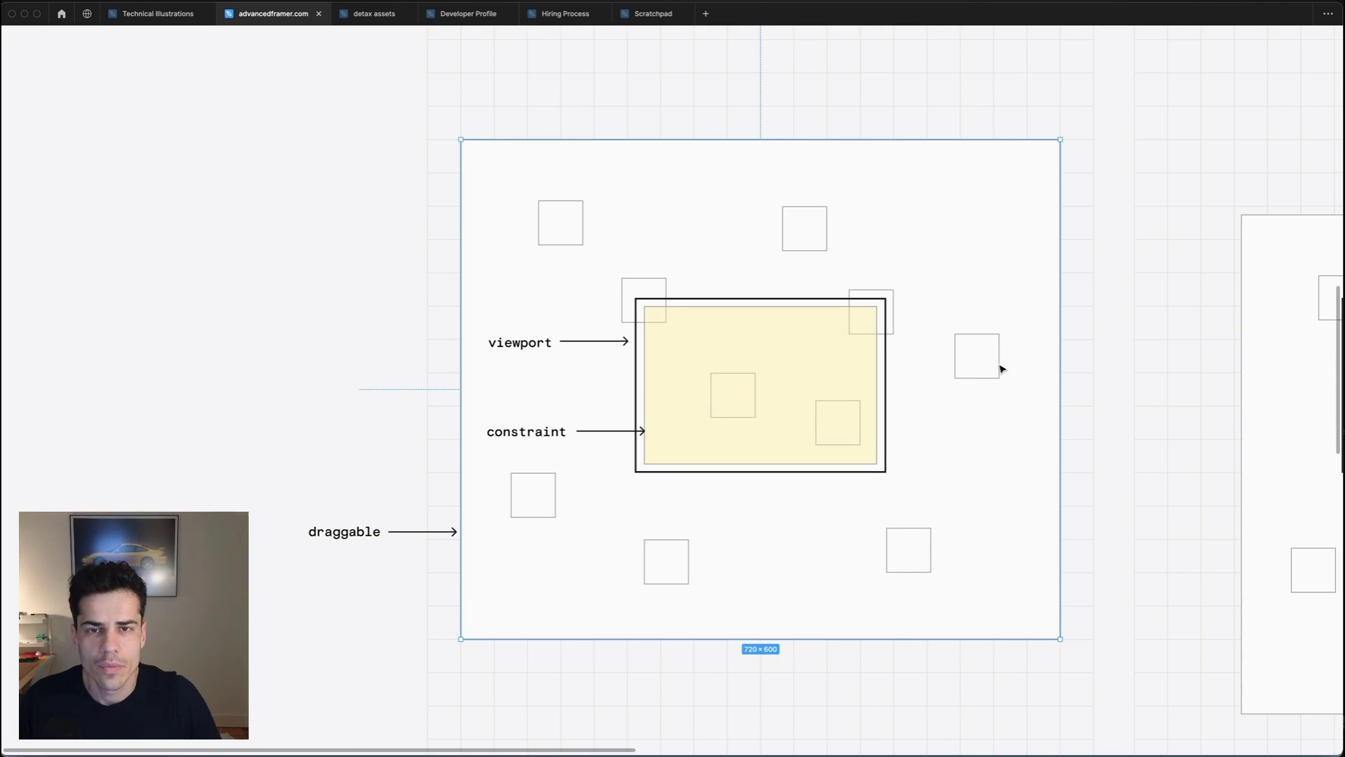
left_click(884, 372)
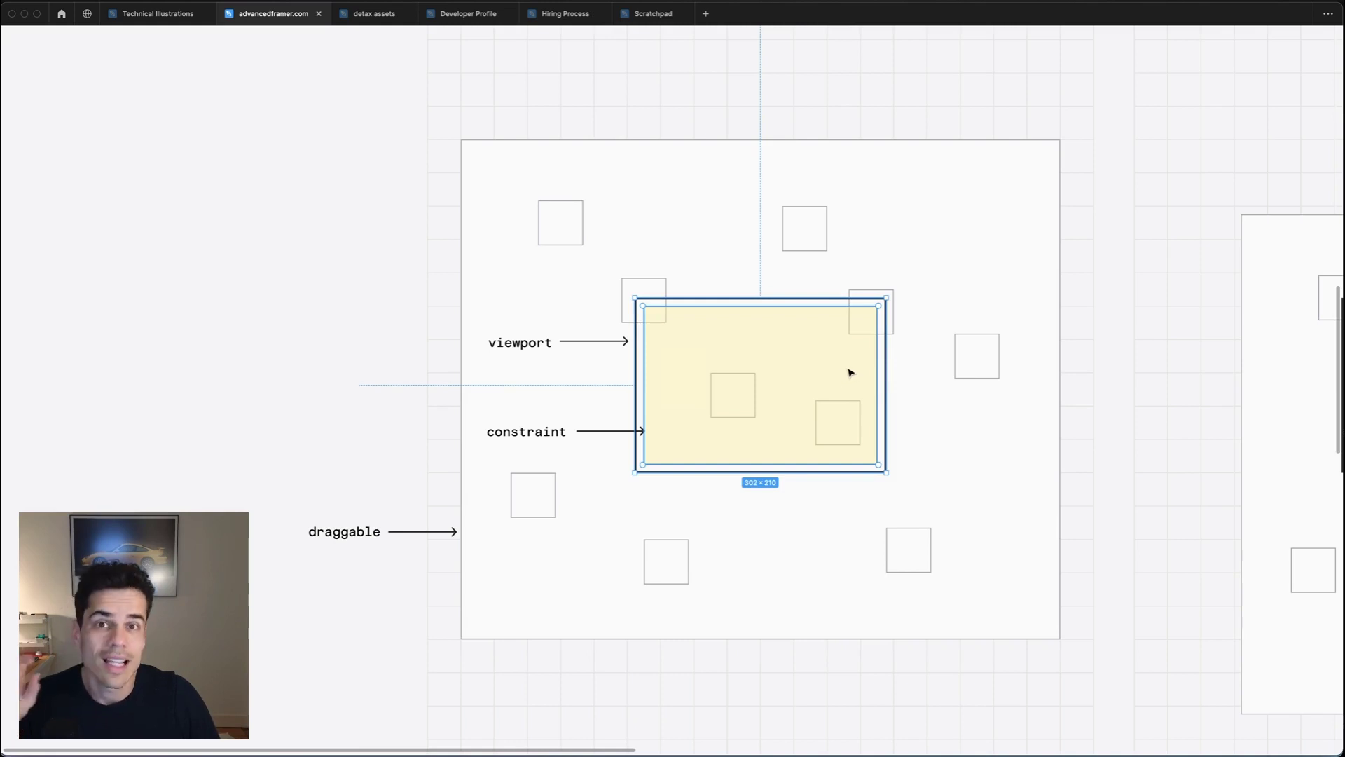
scroll(850, 372, "right", 10)
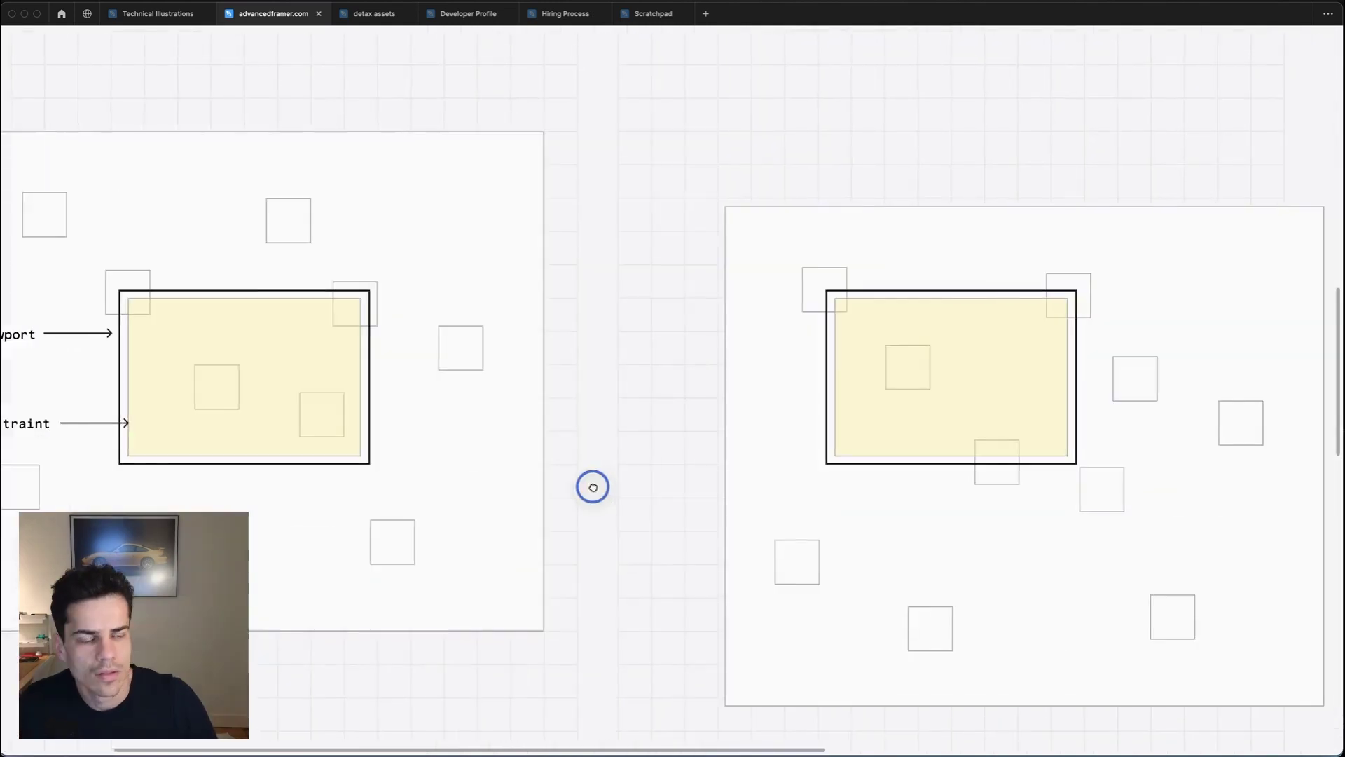
scroll(591, 487, "right", 5)
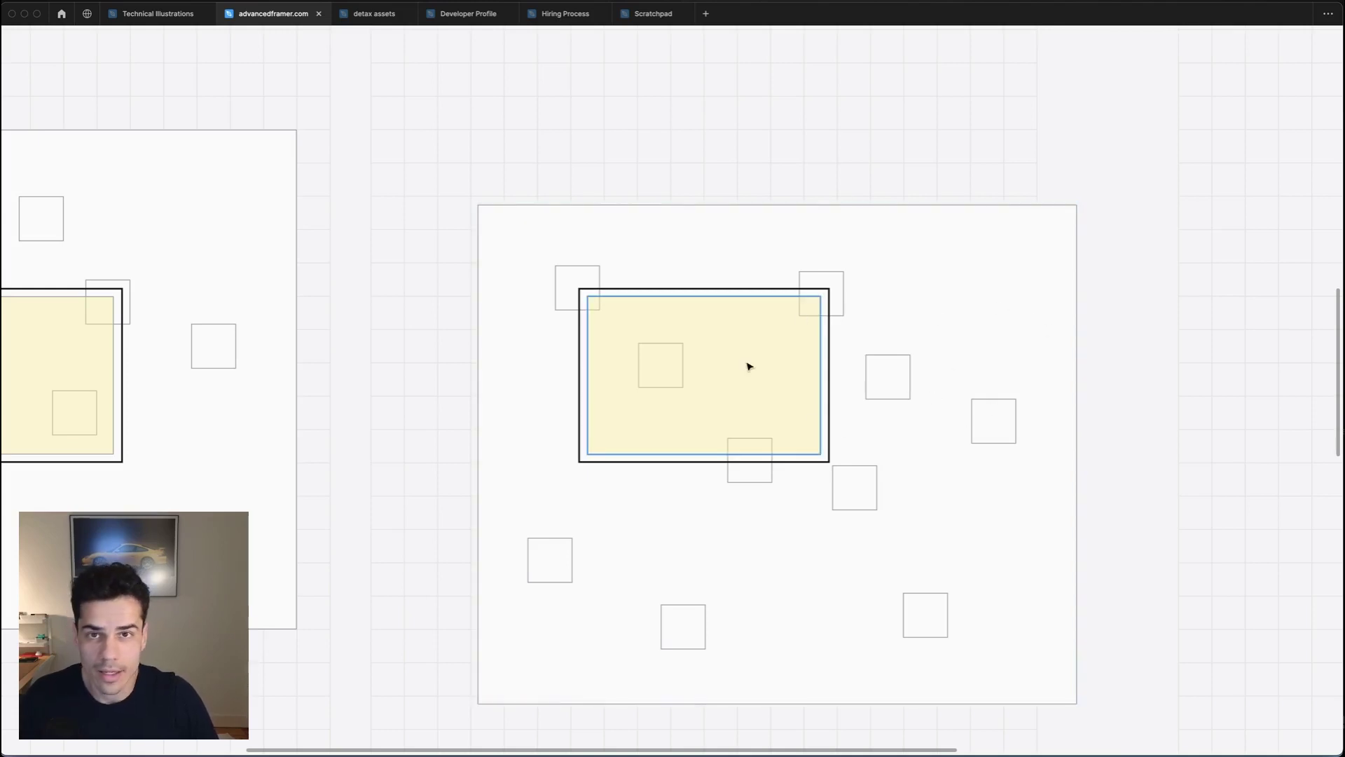
left_click_drag(1147, 382, 599, 375)
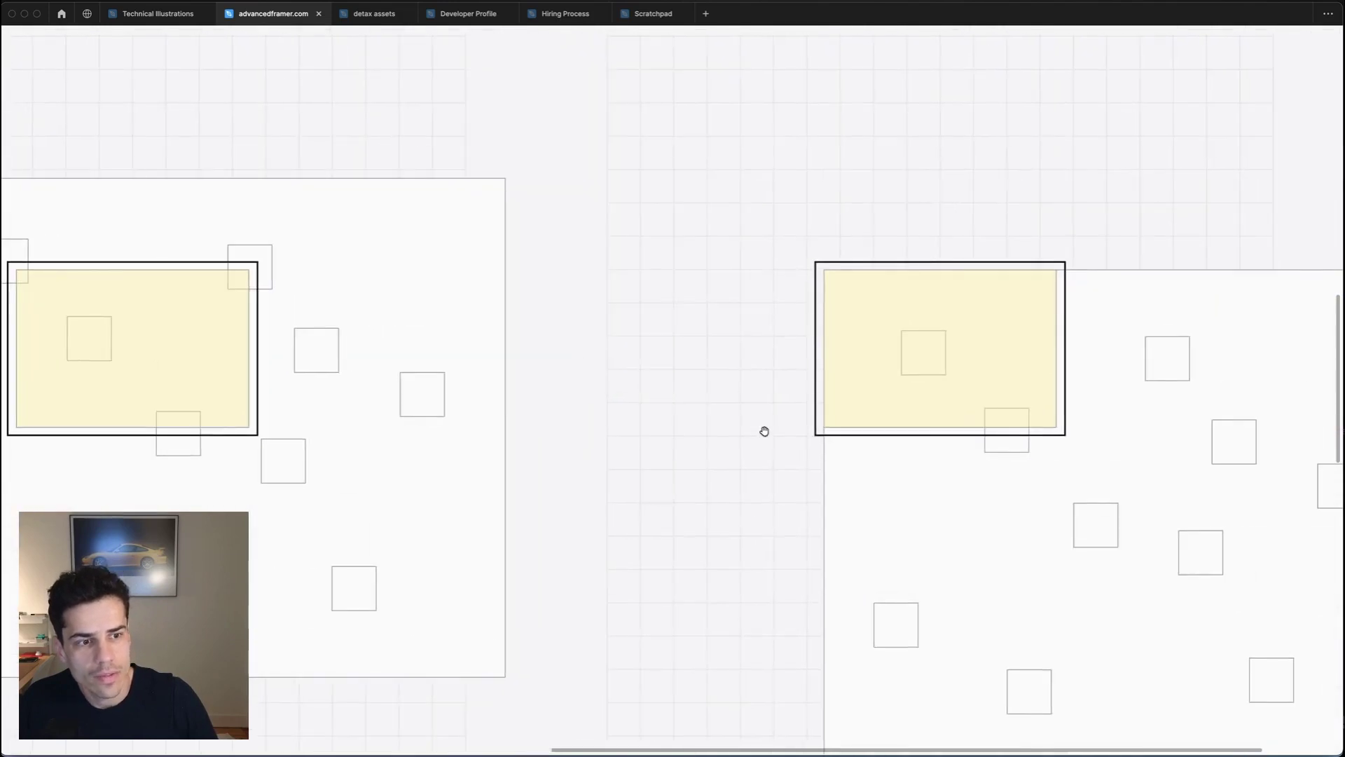
left_click_drag(763, 430, 553, 270)
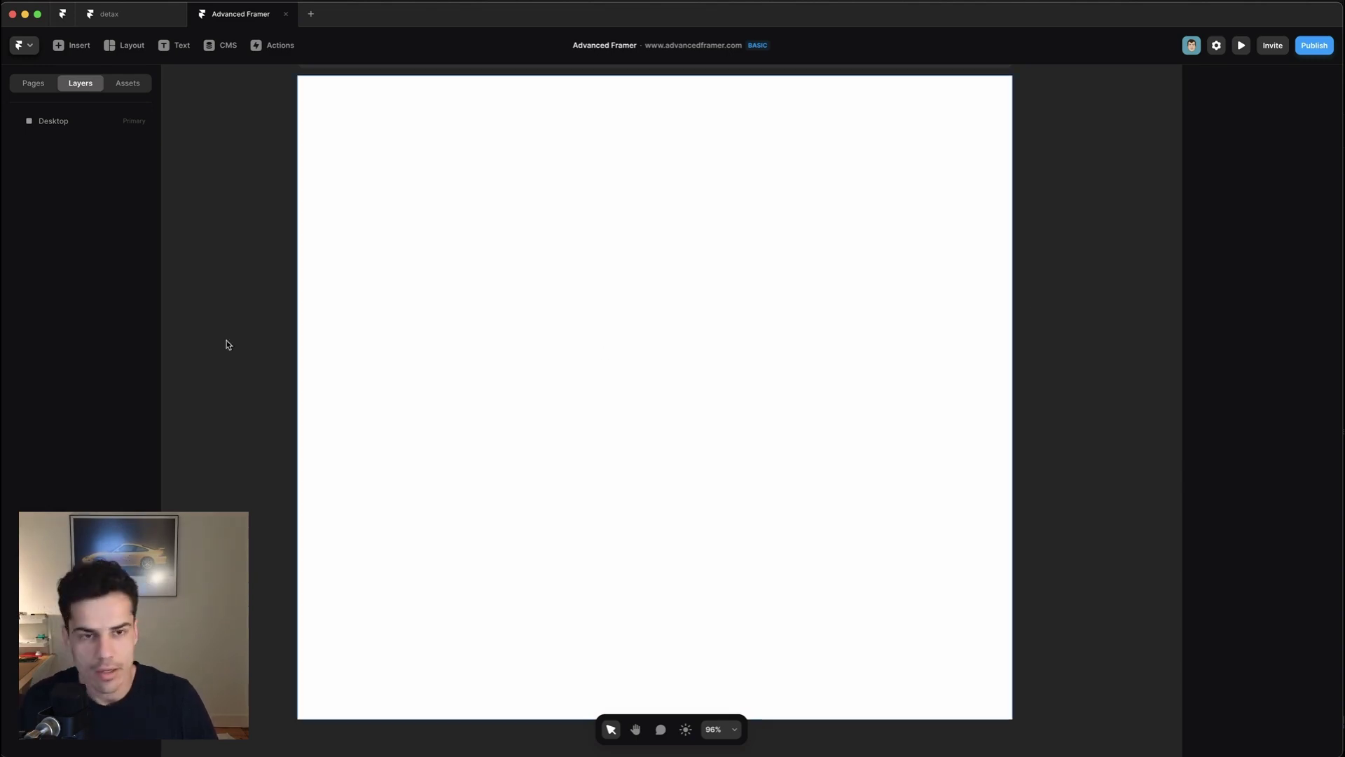
Draw a new blue frame inside the Desktop page and give Desktop a stack layout
left_click(84, 125)
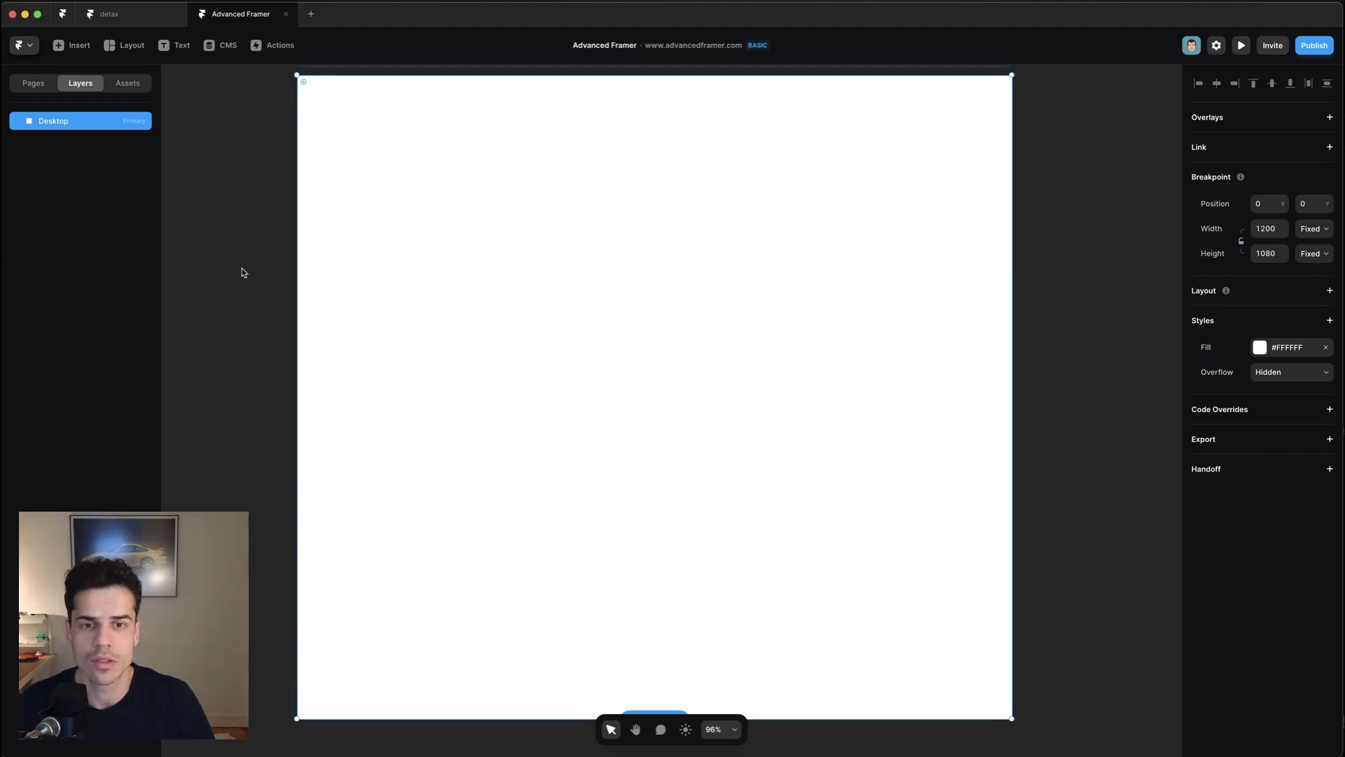
key("f")
left_click_drag(420, 206, 828, 518)
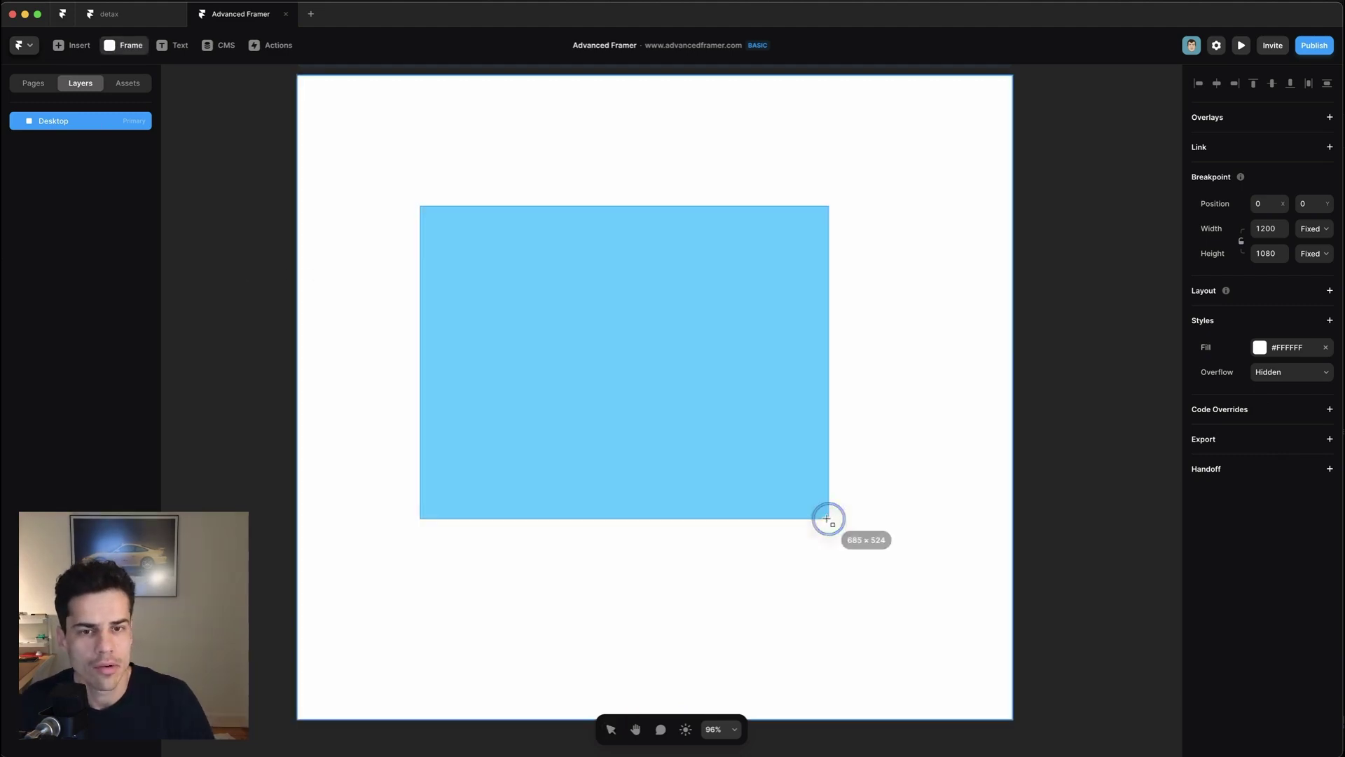
left_click(69, 121)
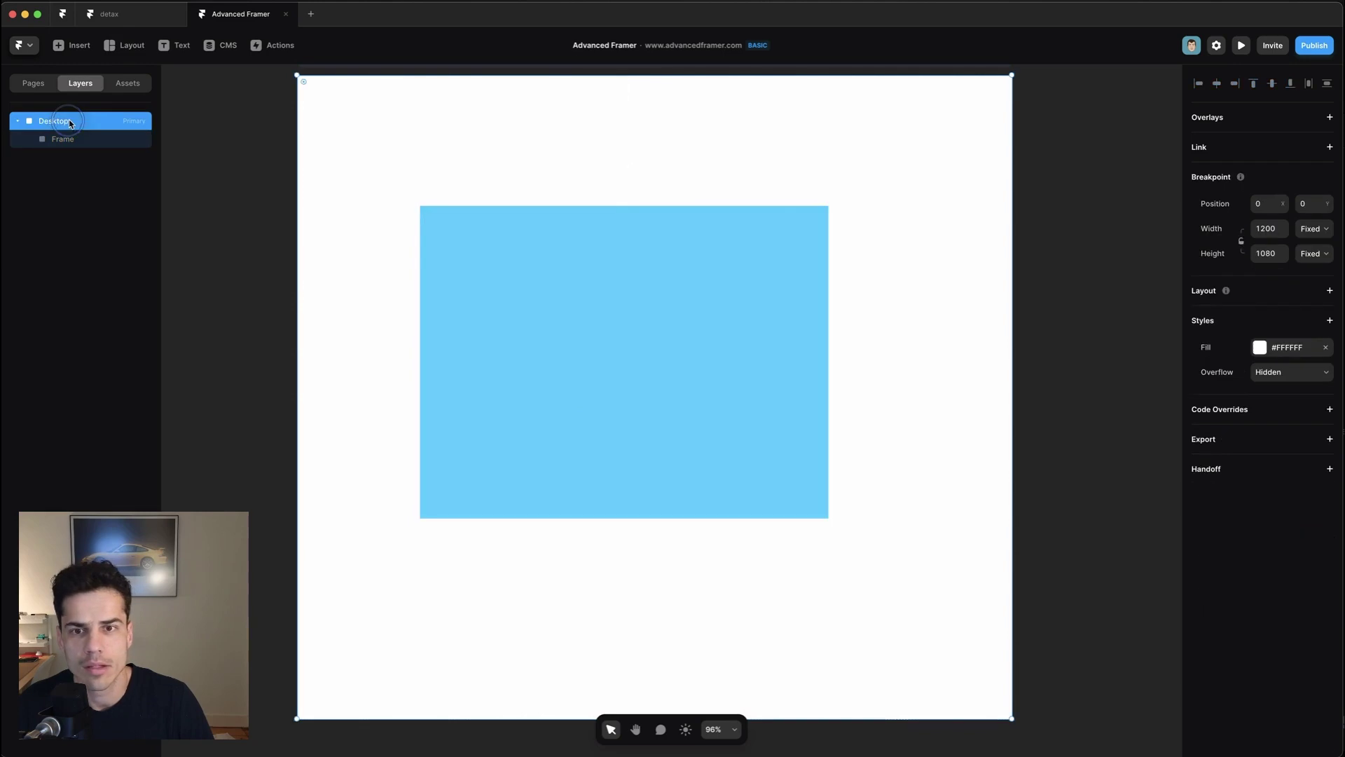
left_click(1329, 291)
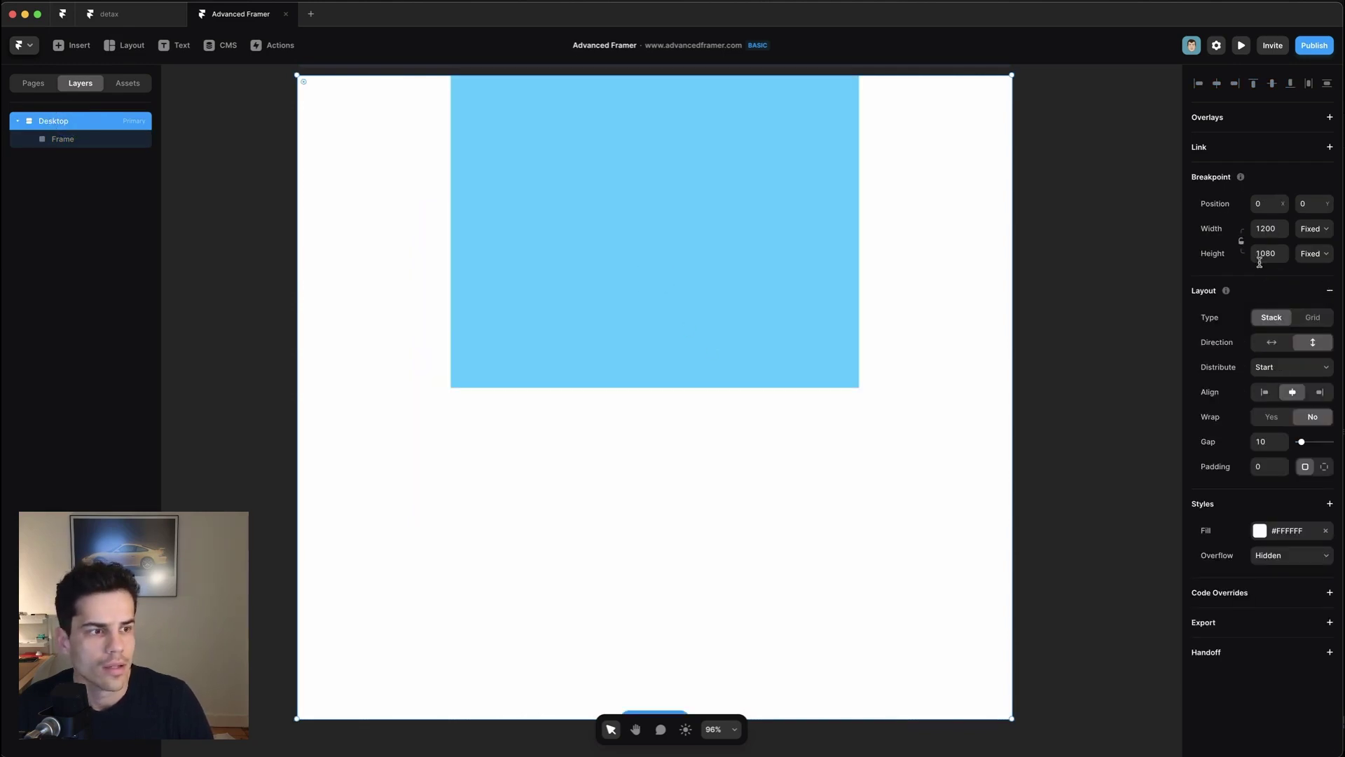
left_click(1312, 228)
left_click(426, 240)
Set the blue frame's width and height both to Fill
left_click(70, 138)
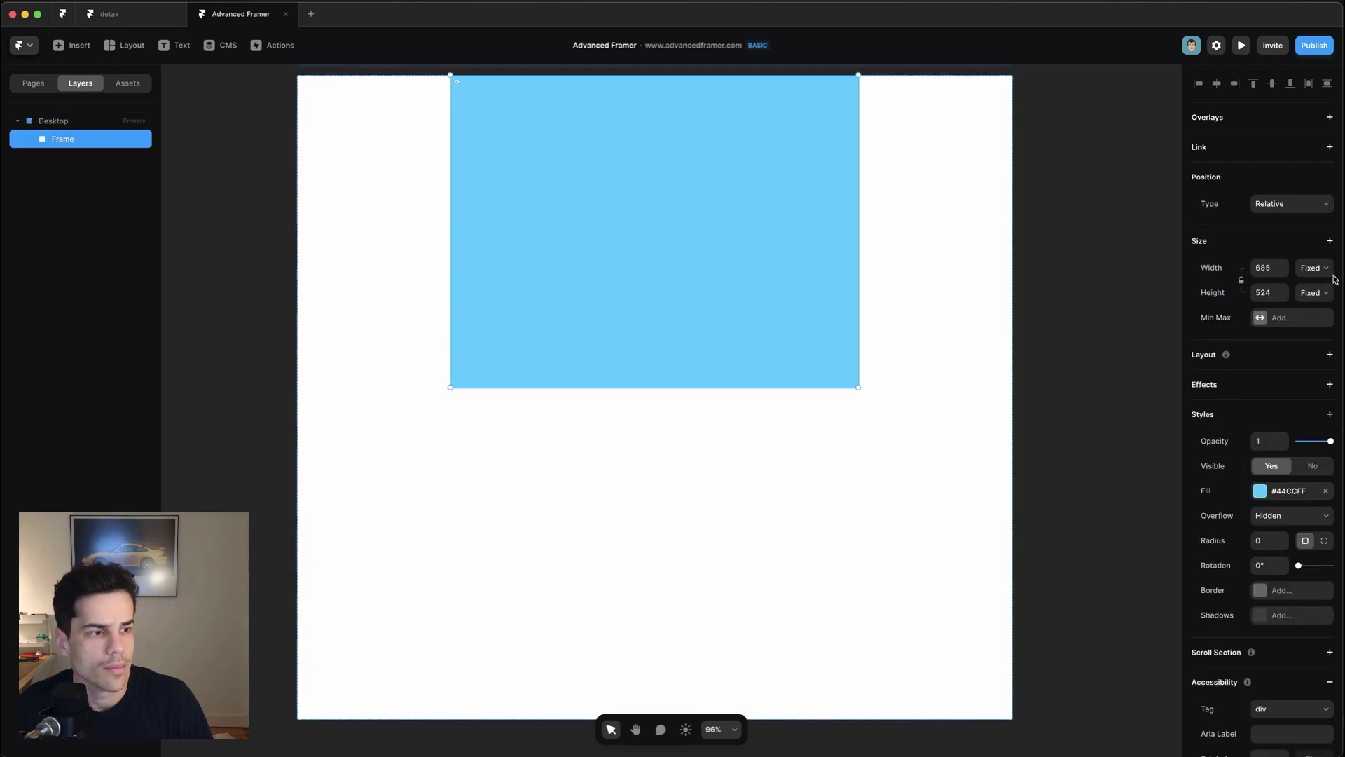
left_click(1314, 267)
left_click(1310, 293)
left_click(1314, 292)
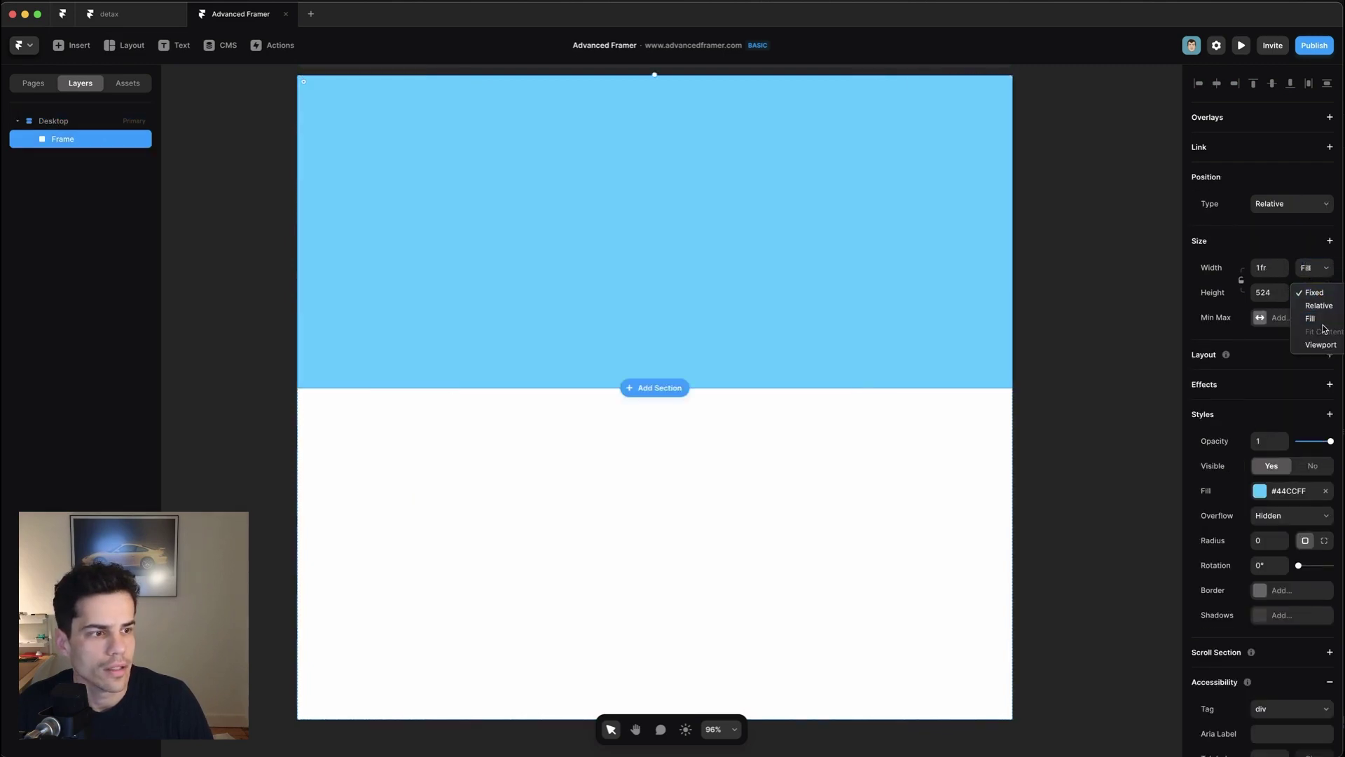
left_click(1311, 318)
Add a scroll section to the frame and name it 'viewport'
scroll(1317, 420, "down", 3)
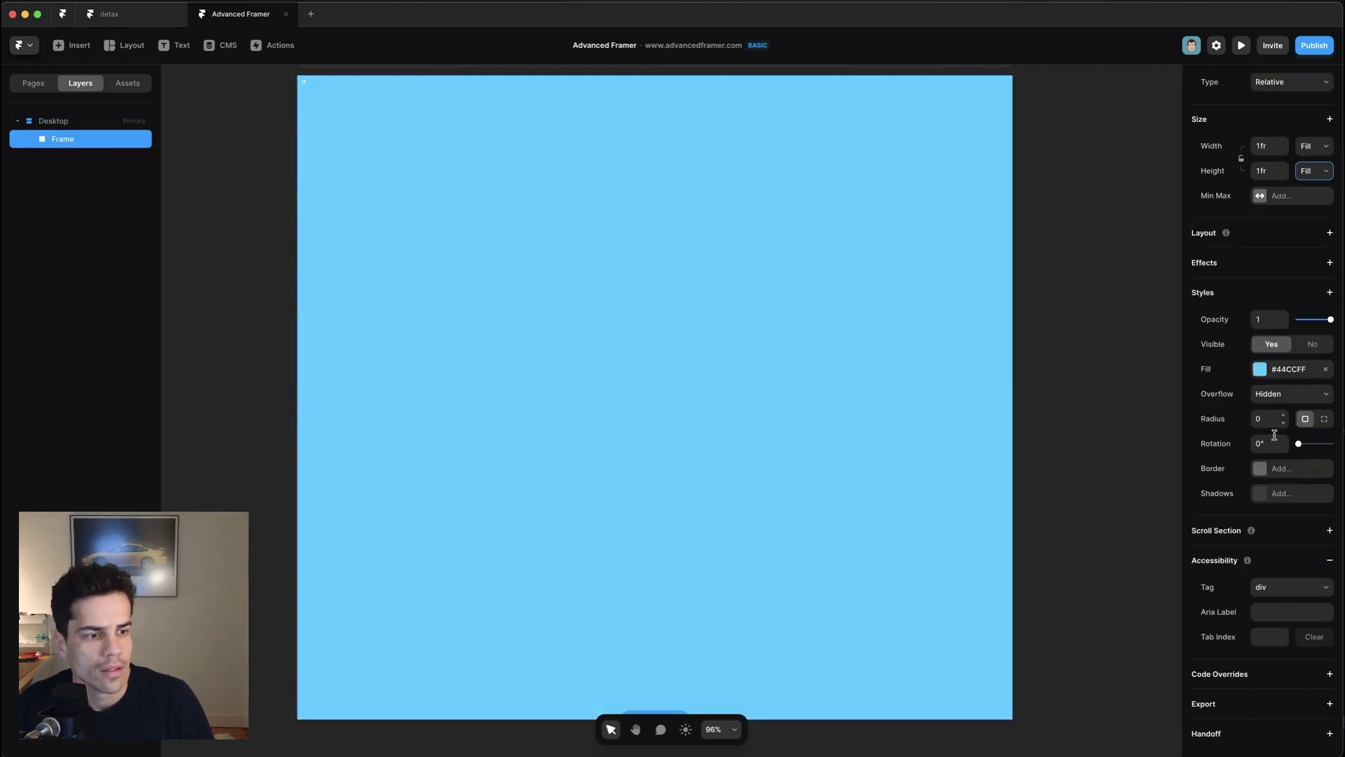
left_click(1326, 530)
left_click(1282, 560)
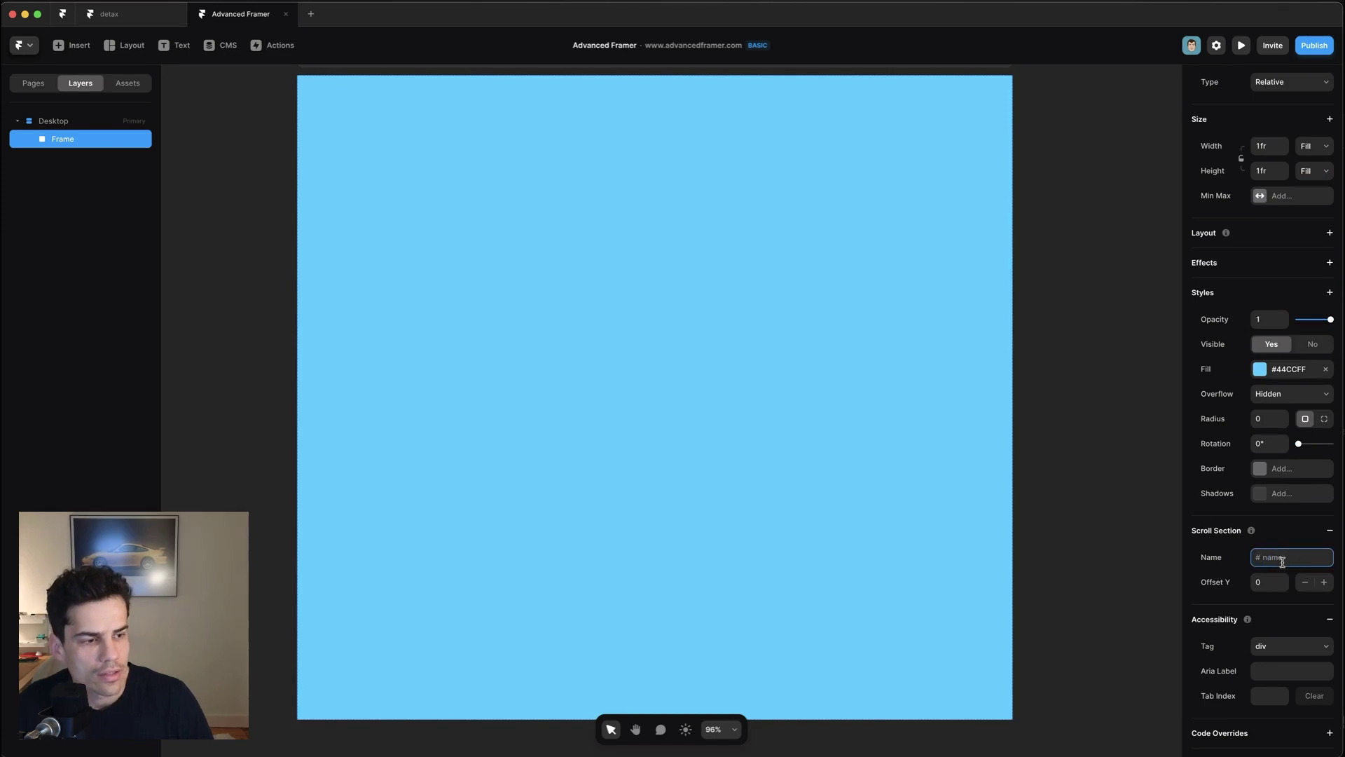
type("viewp")
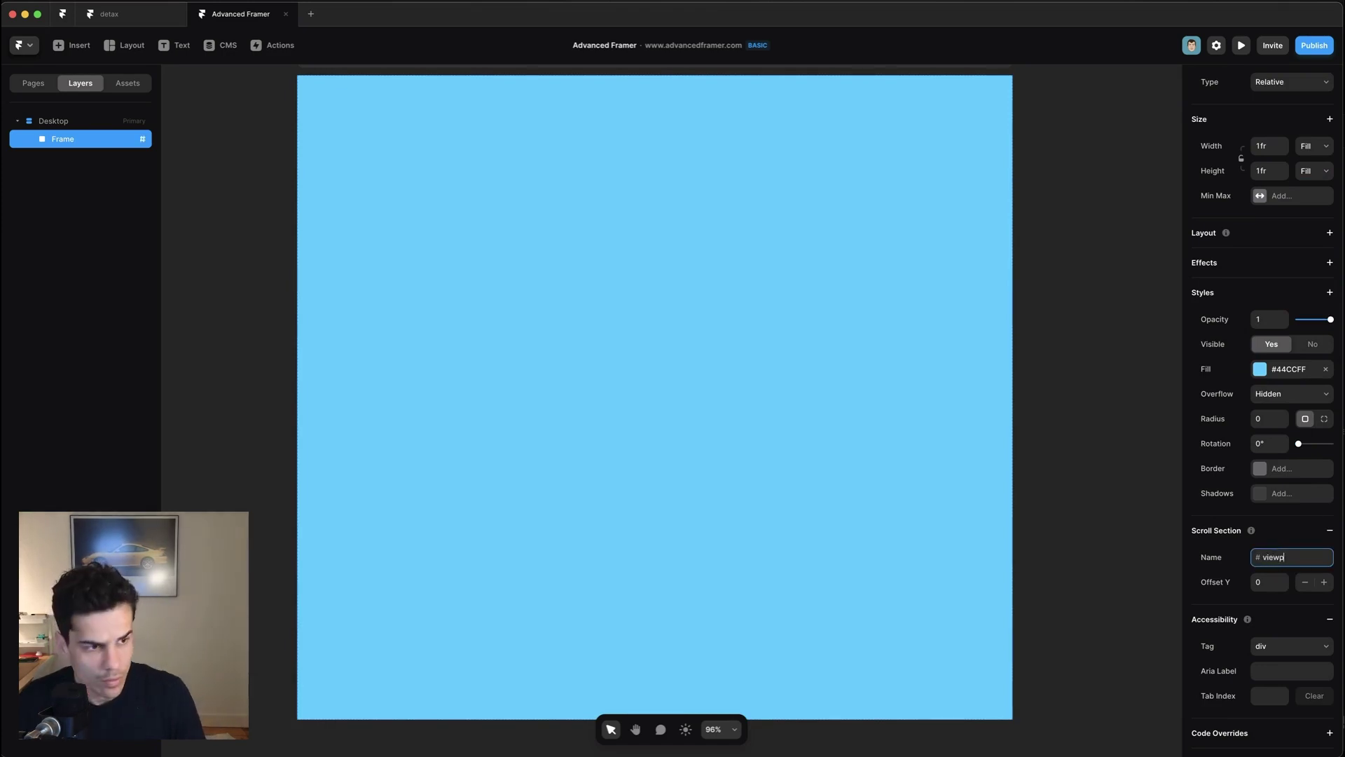
type("ort")
key("Return")
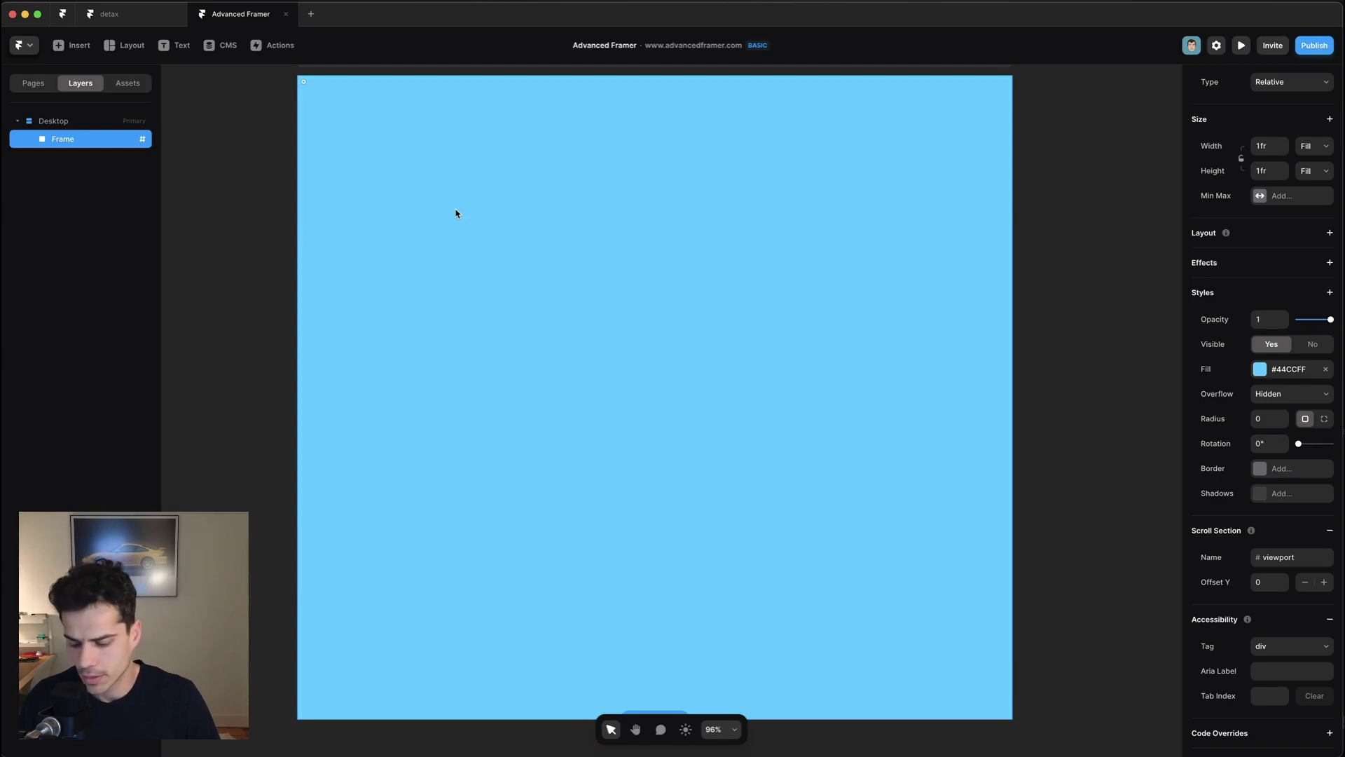
Draw a new frame inside the page frame and centre it horizontally and vertically
key("f")
mouse_move(379, 145)
left_mouse_down()
mouse_move(636, 354)
mouse_move(770, 440)
left_mouse_up()
left_click(519, 339)
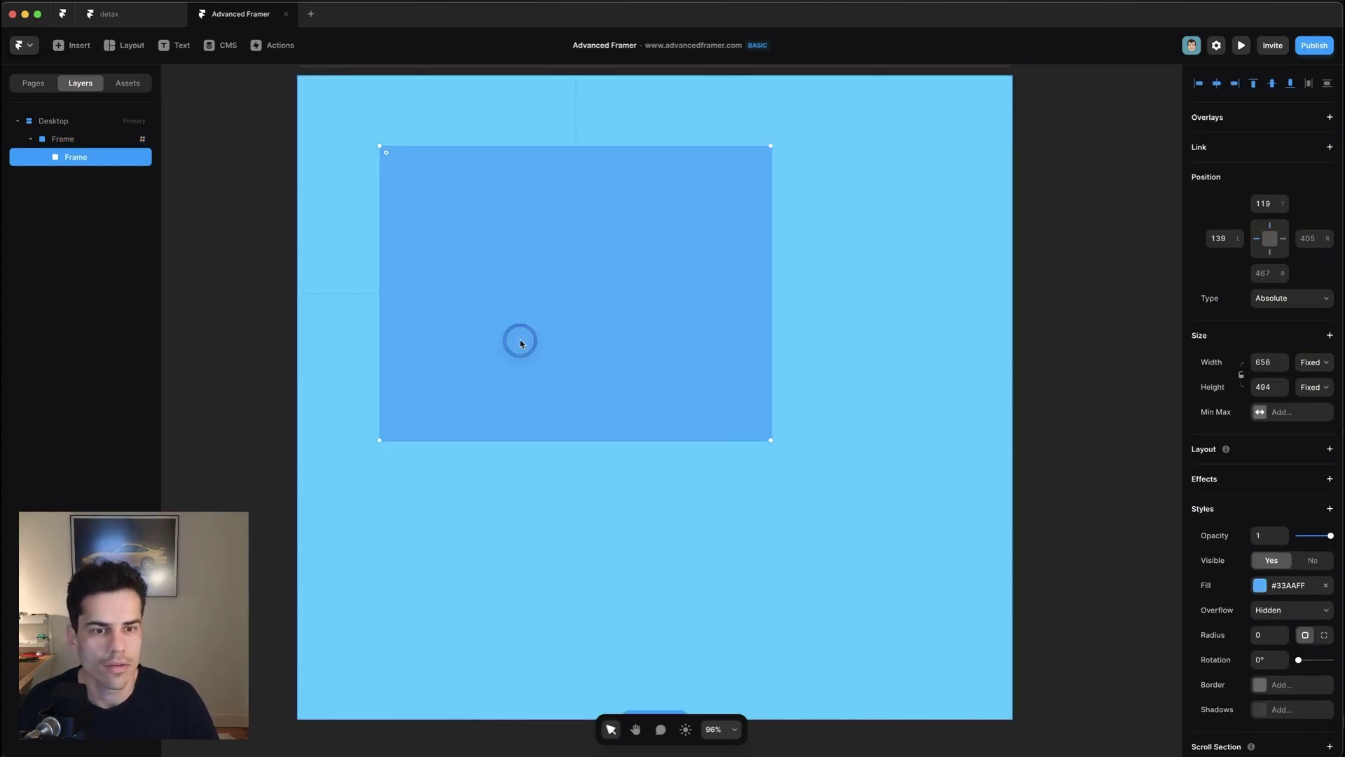
left_click(1216, 83)
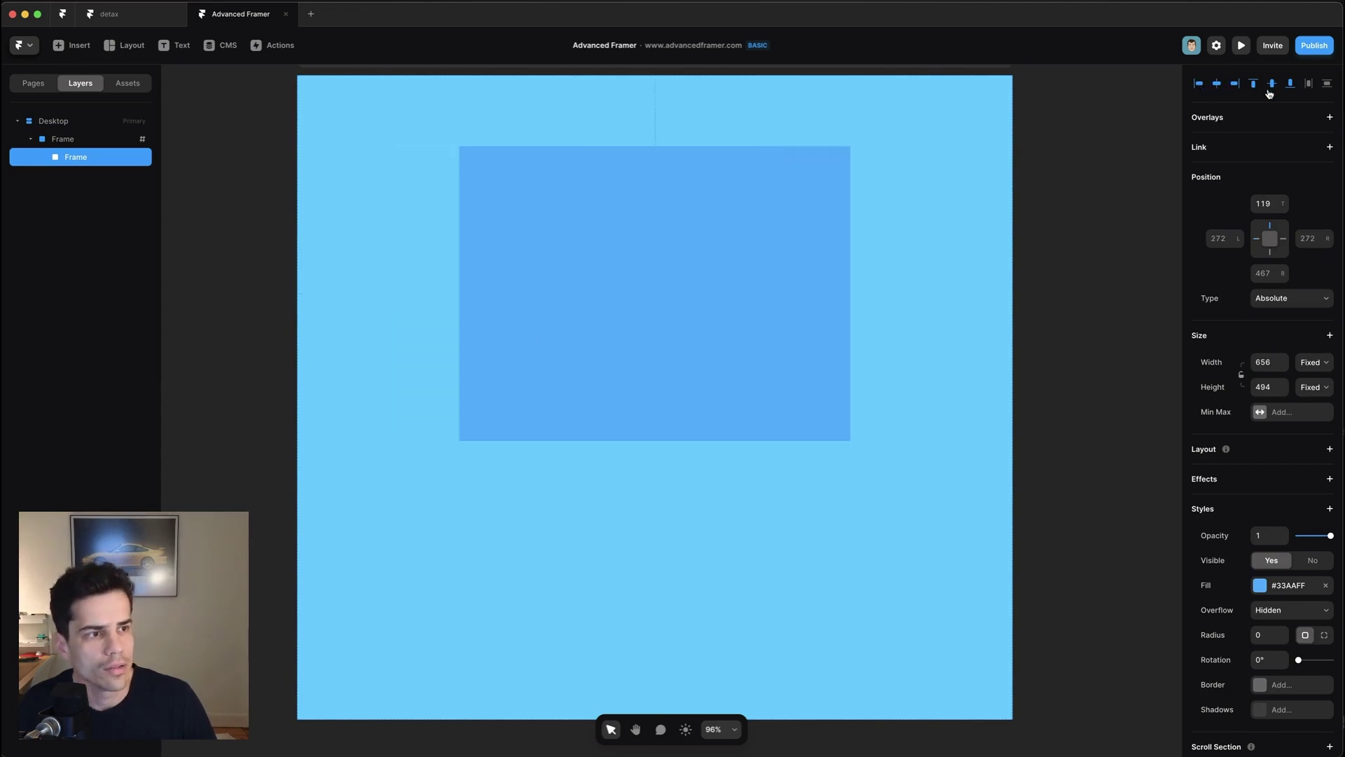
left_click(1271, 84)
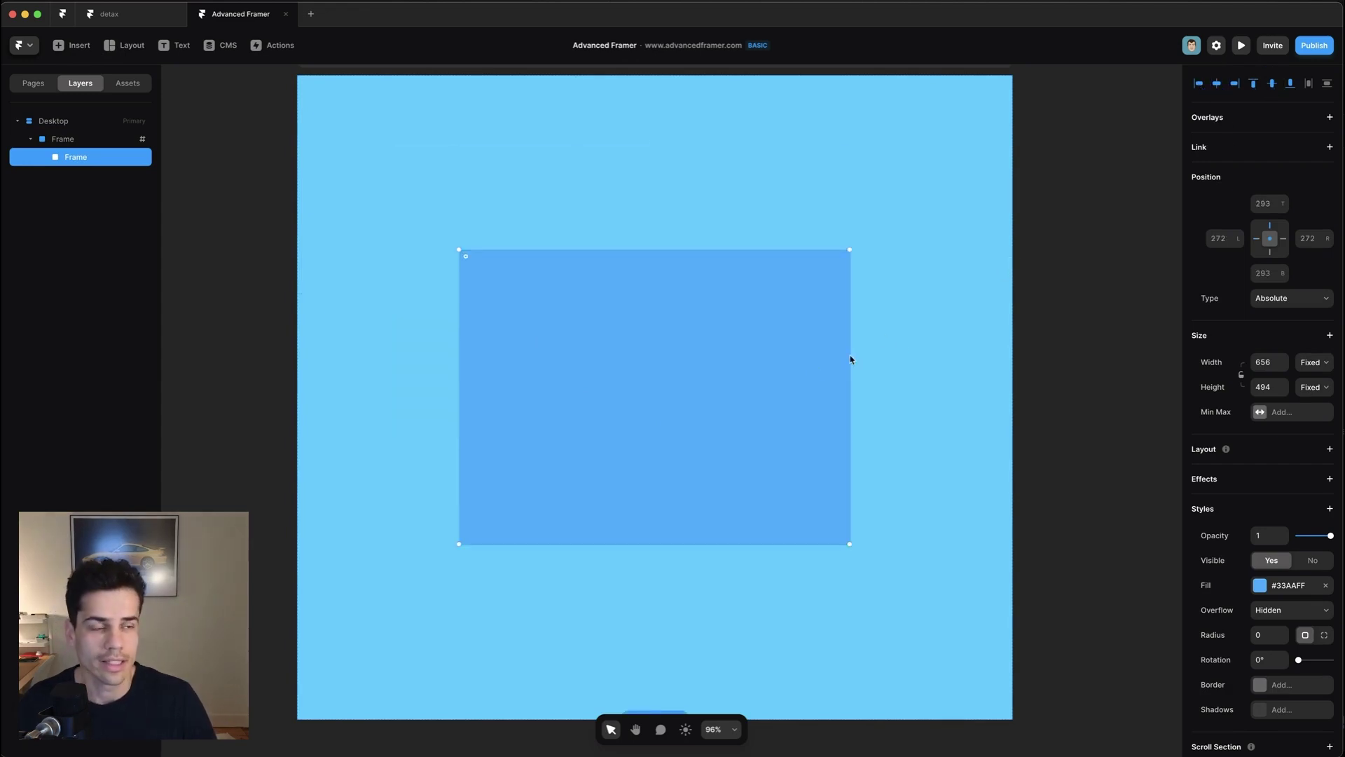
Size the new frame to 4000 × 4000
left_click(1267, 362)
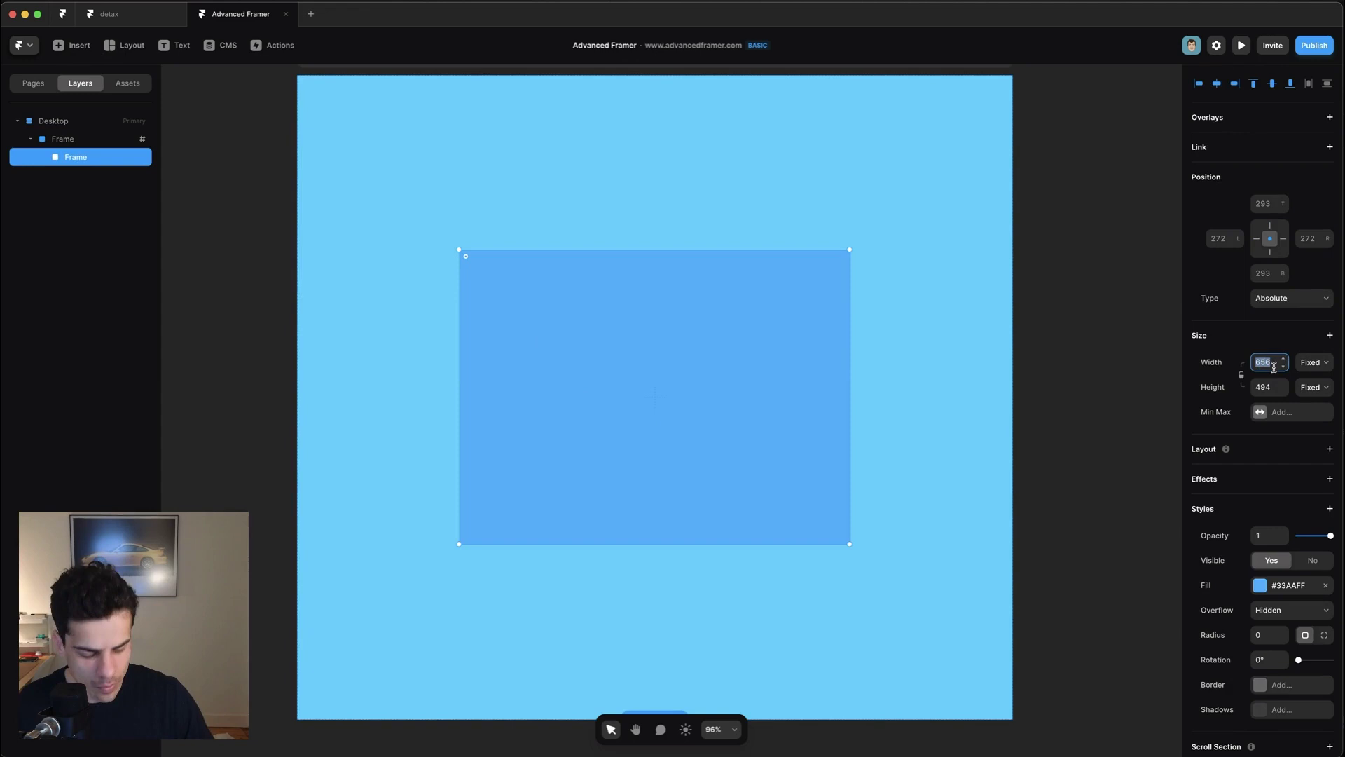
type("4000")
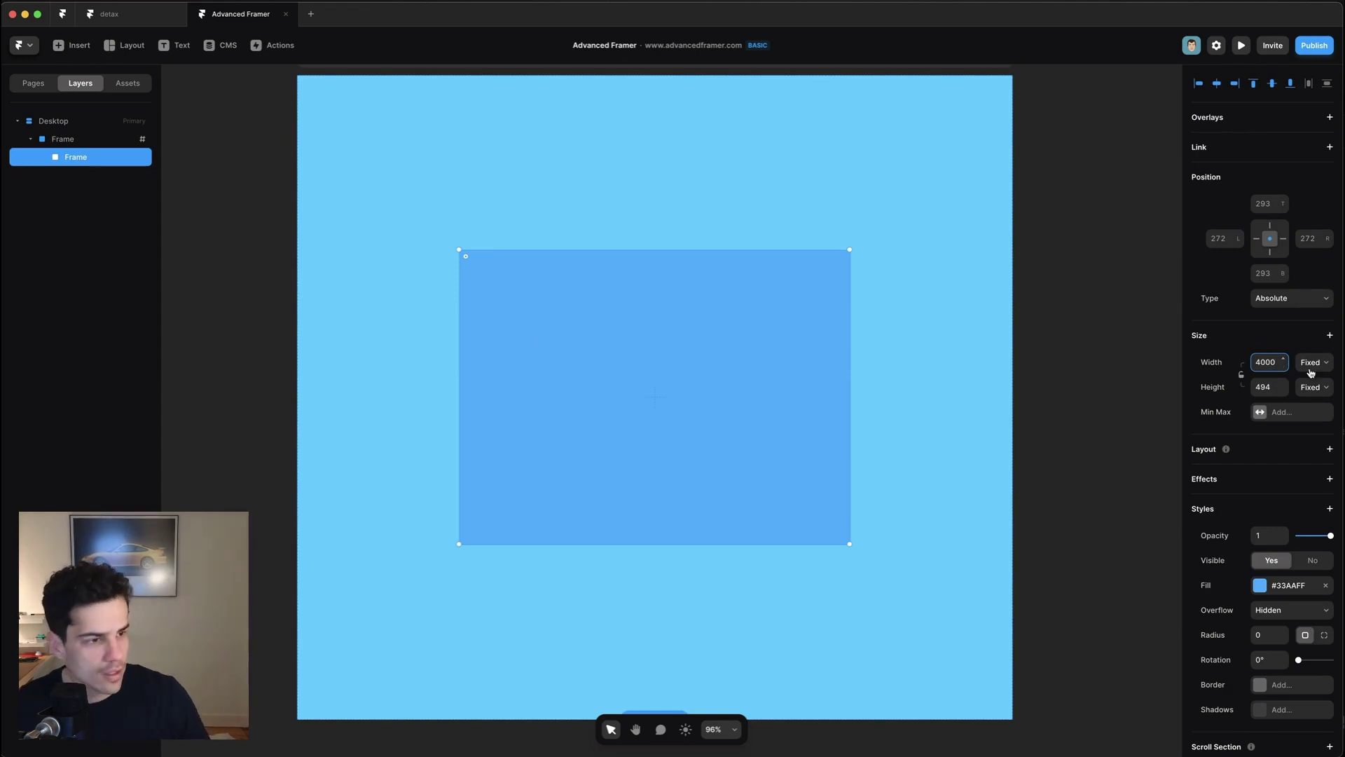
left_click(1266, 386)
type("4")
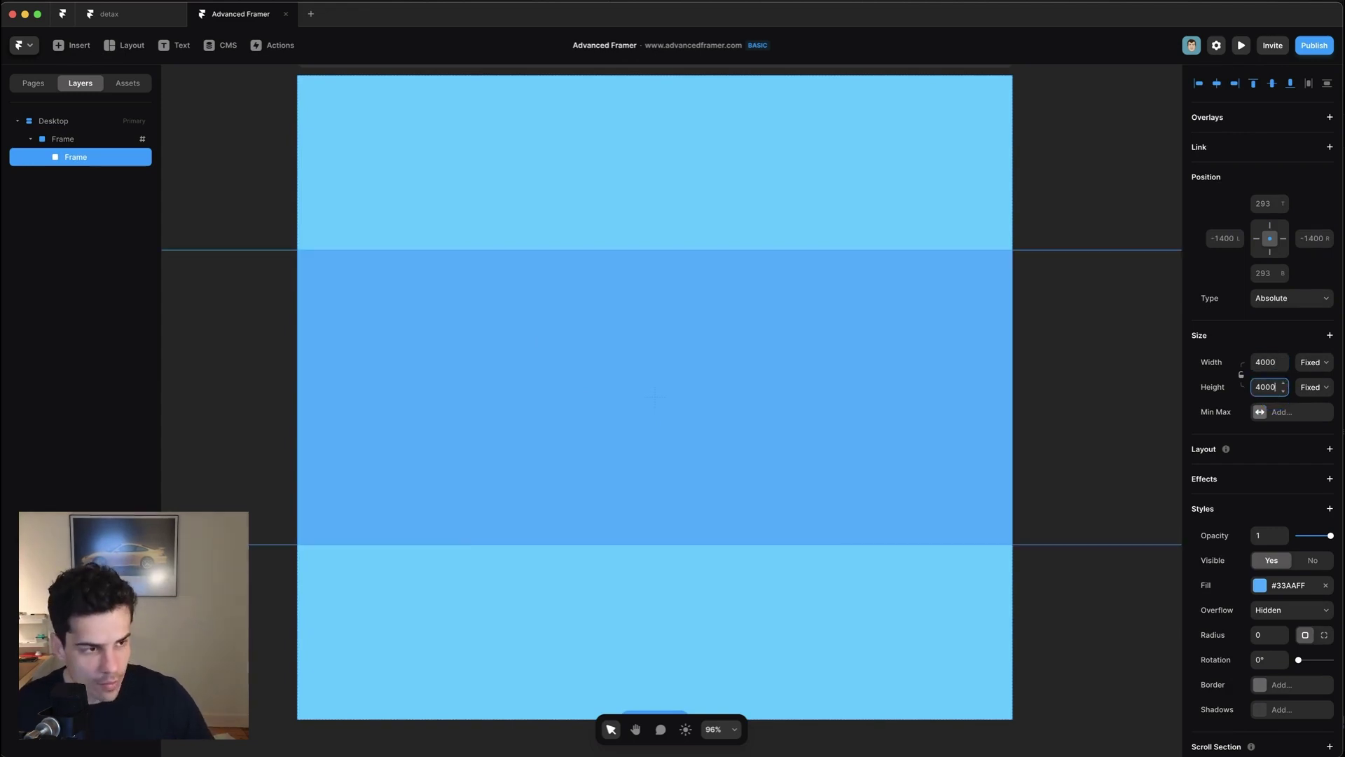
type("000")
key("Return")
key("shift+Tab")
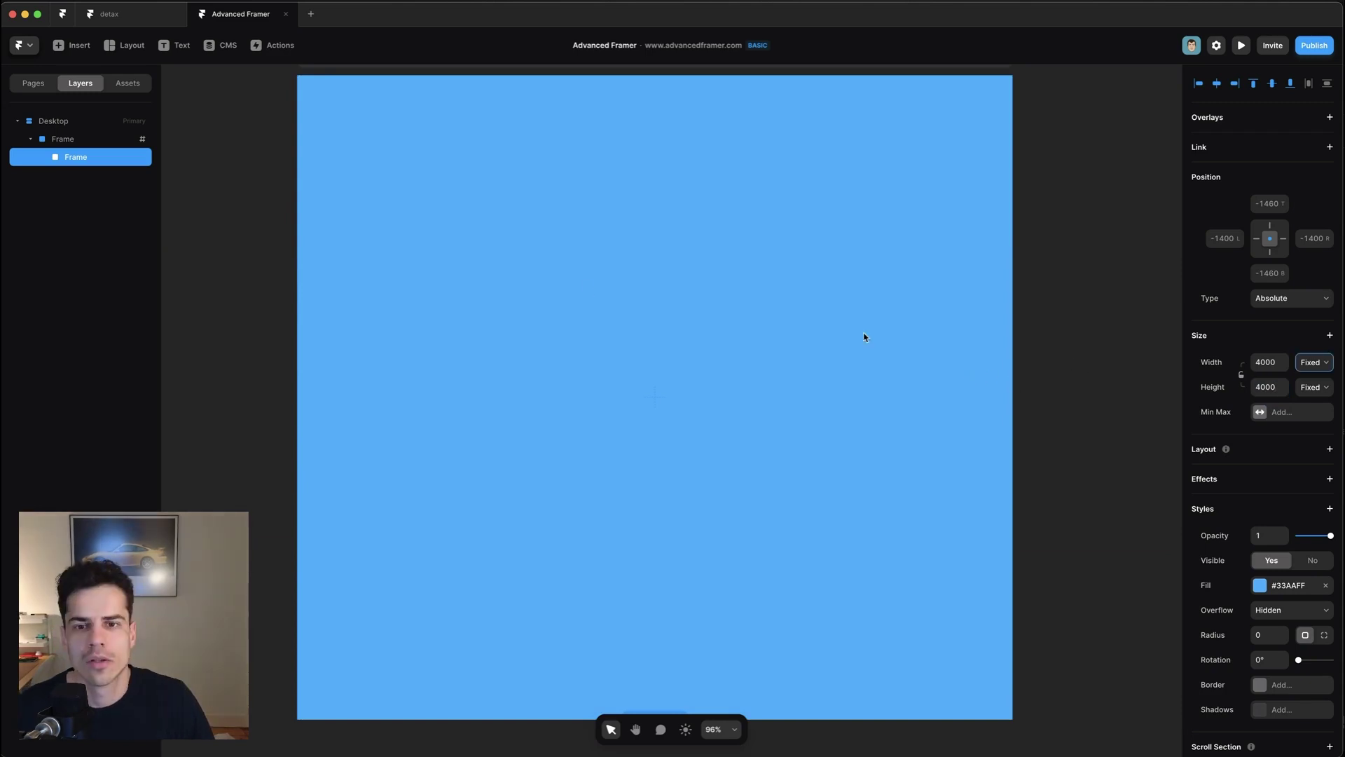
Remove the blue fill from both the inner and outer frames
left_click(113, 140, "shift")
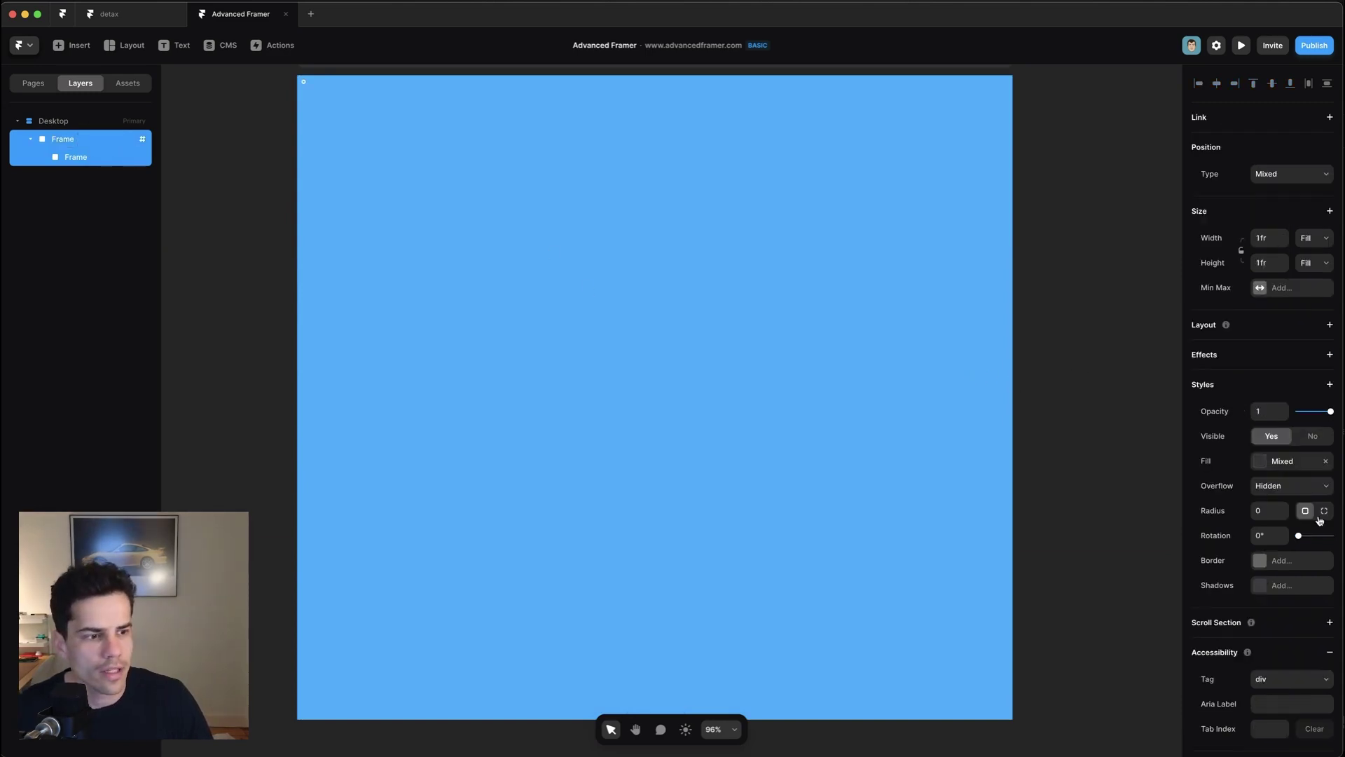
scroll(1318, 616, "down", 3)
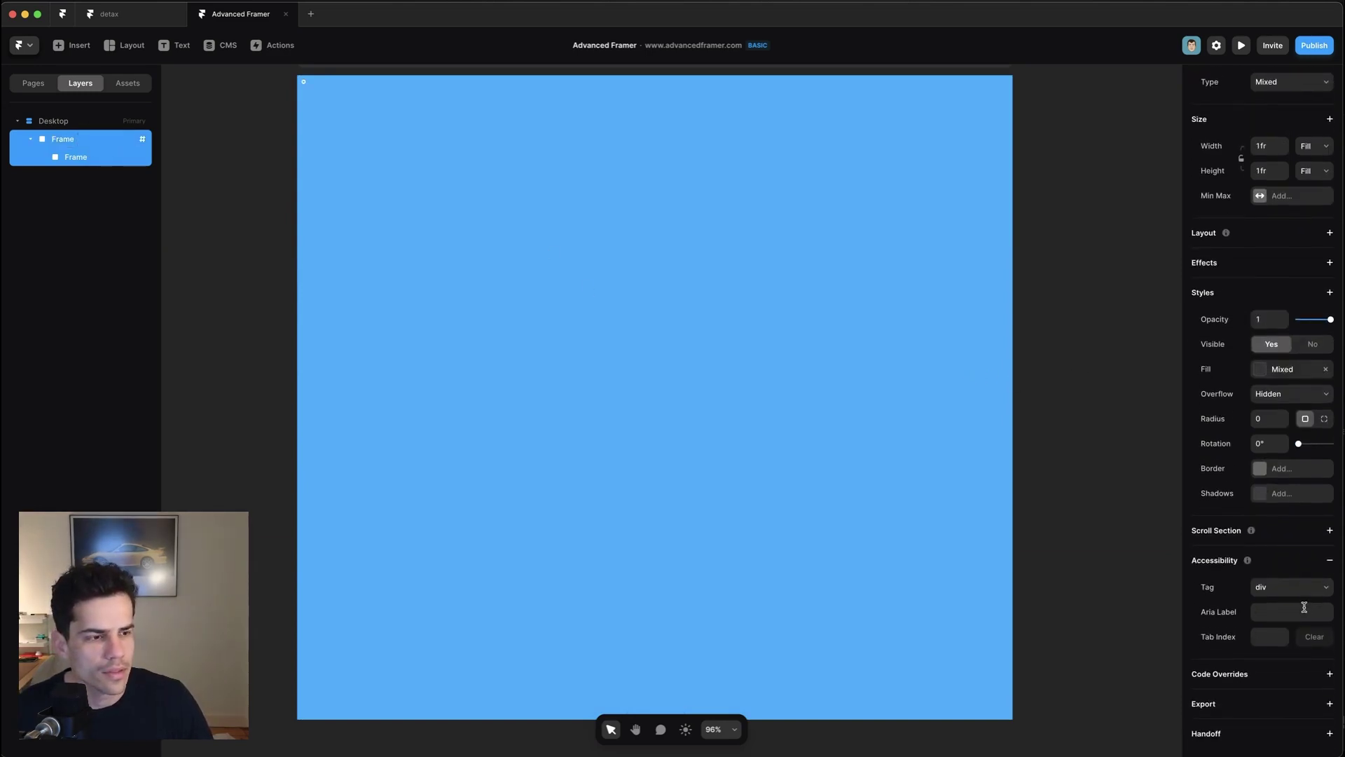
left_click(1325, 368)
left_click(1048, 348)
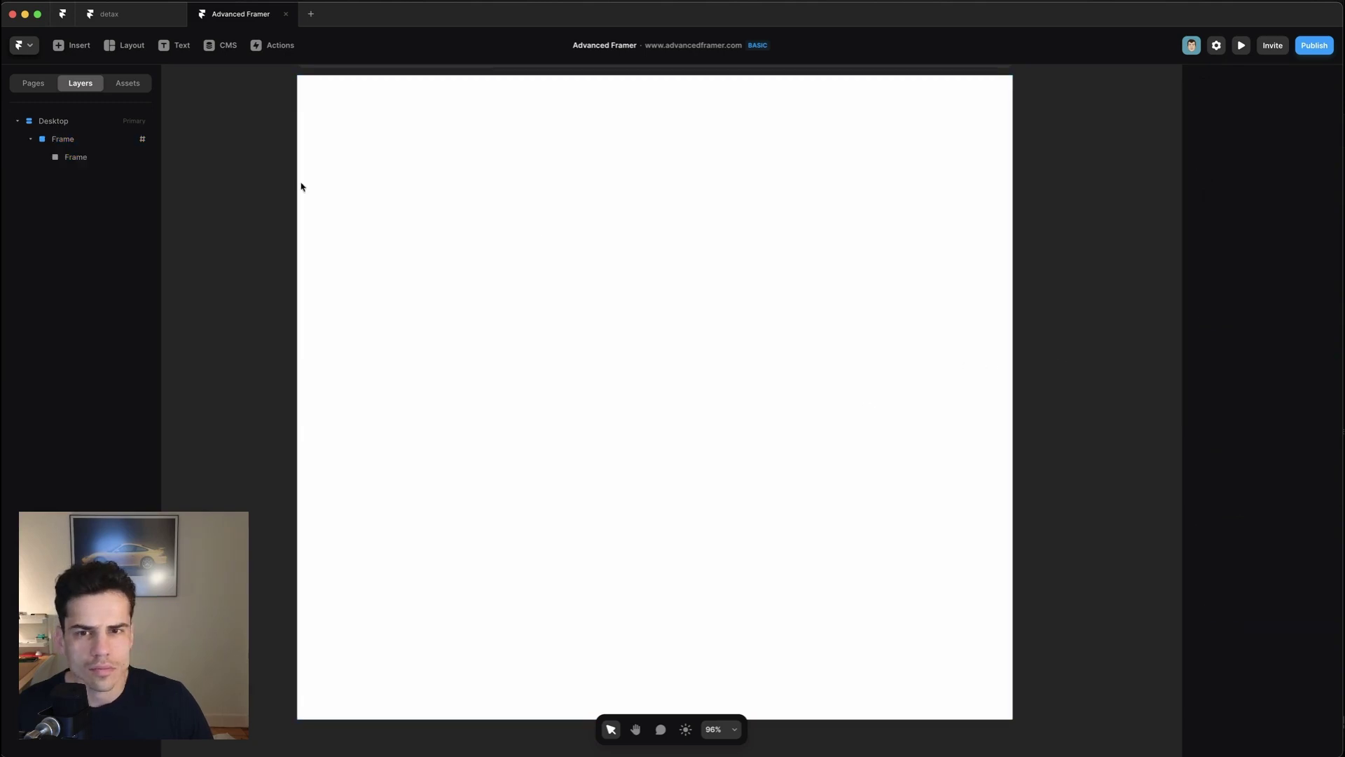
Rename the inner frame 'Canvas' and the outer frame 'Viewport'
left_click(95, 159)
double_click(95, 159)
type("Canvas")
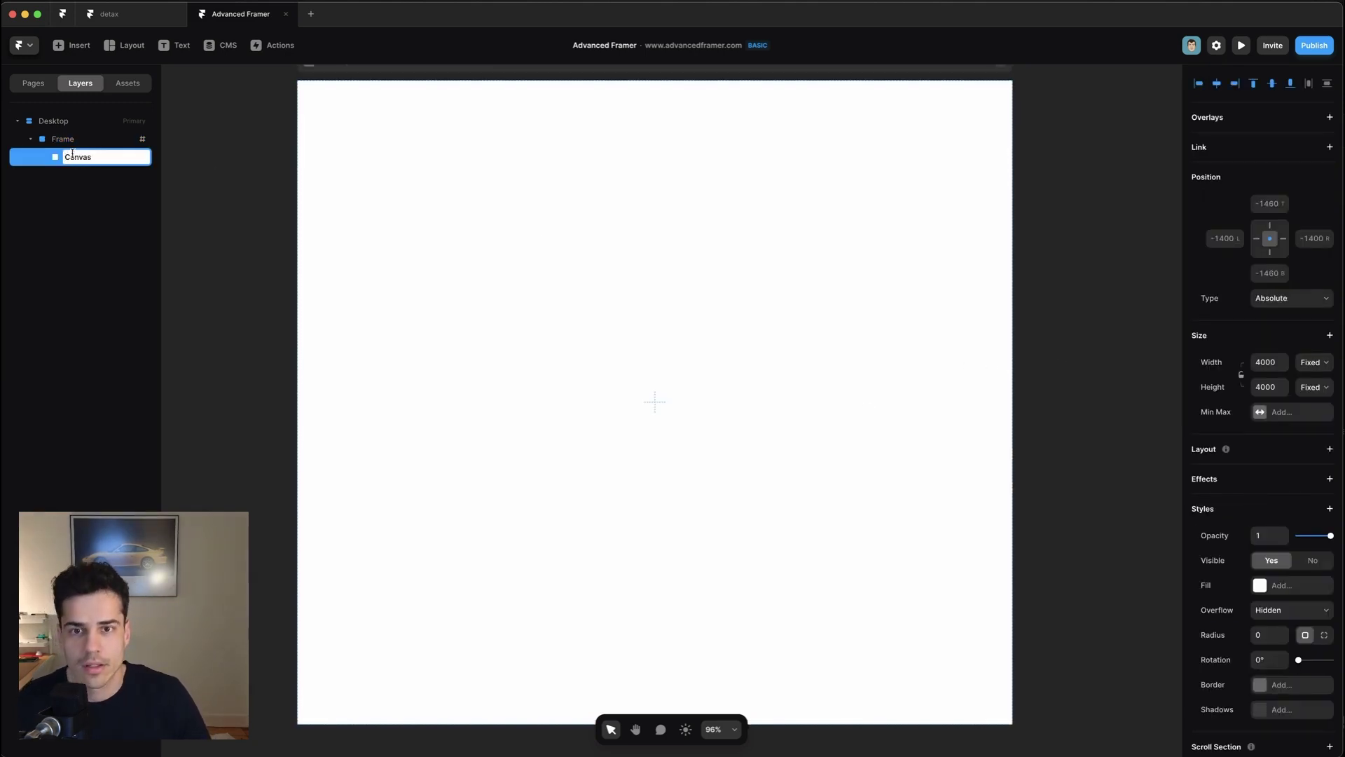
left_click(70, 139)
double_click(70, 139)
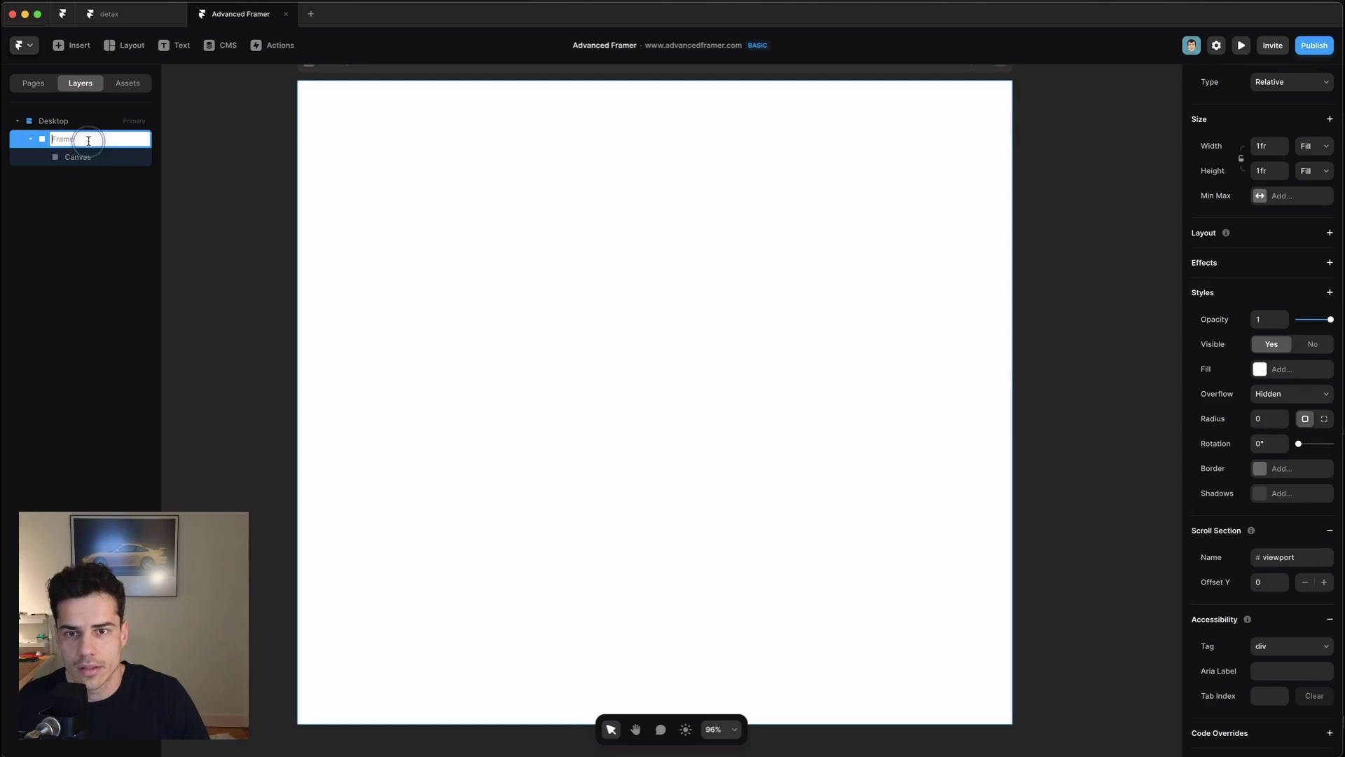
type("Viewport")
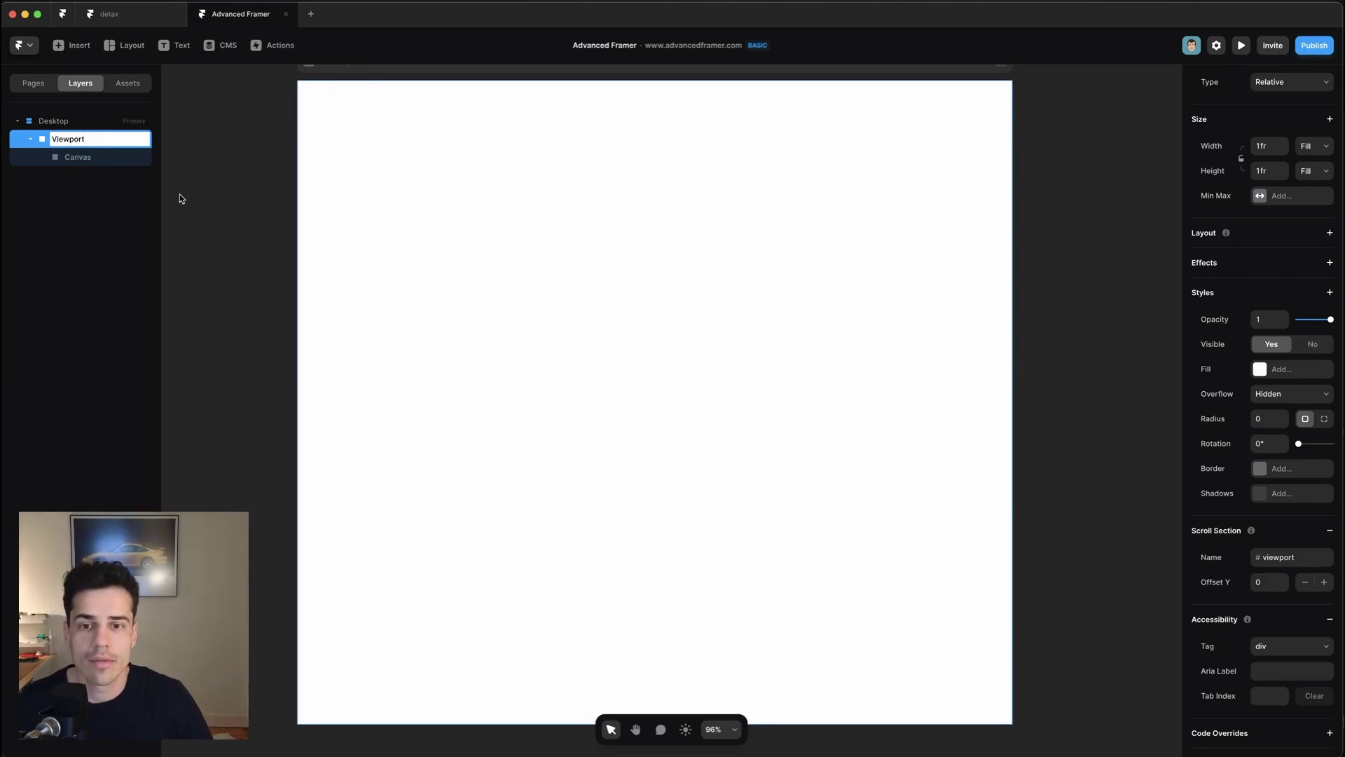
left_click(179, 199)
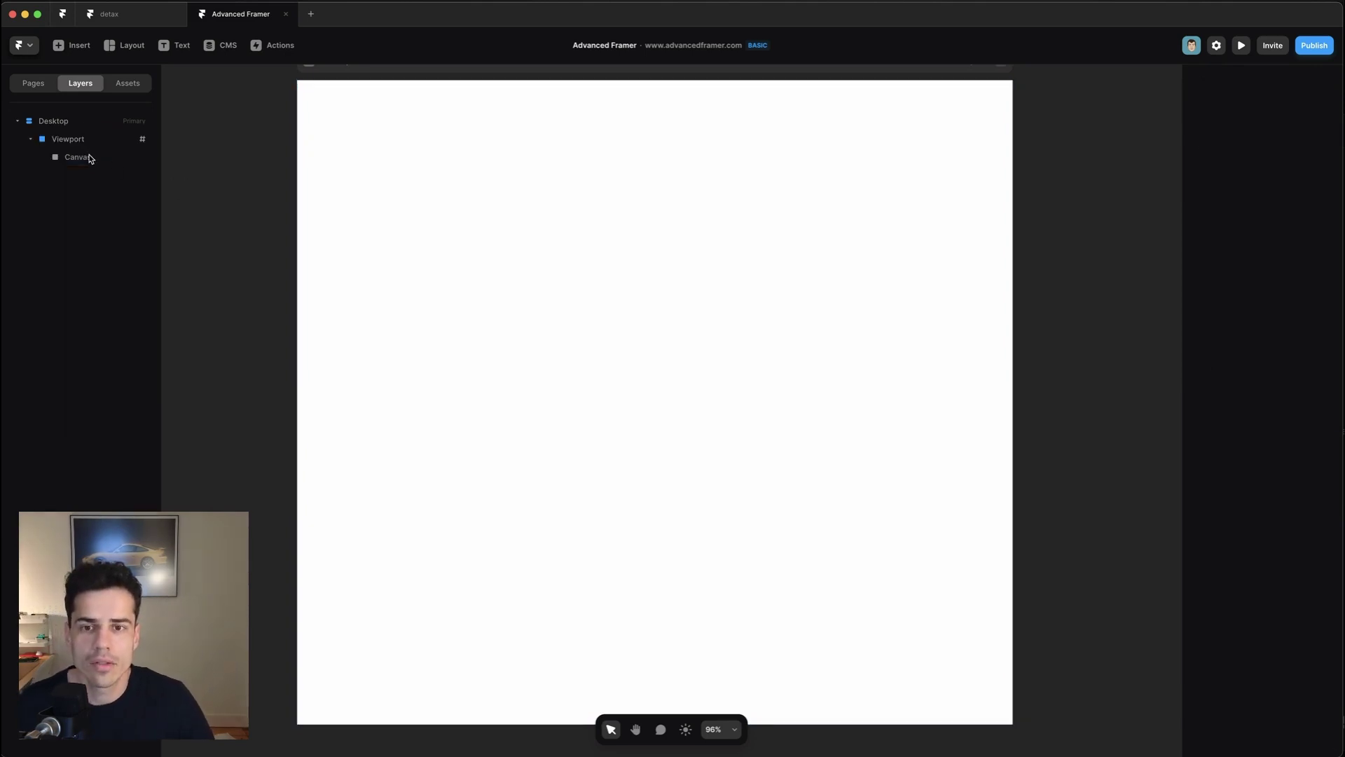
left_click(86, 157)
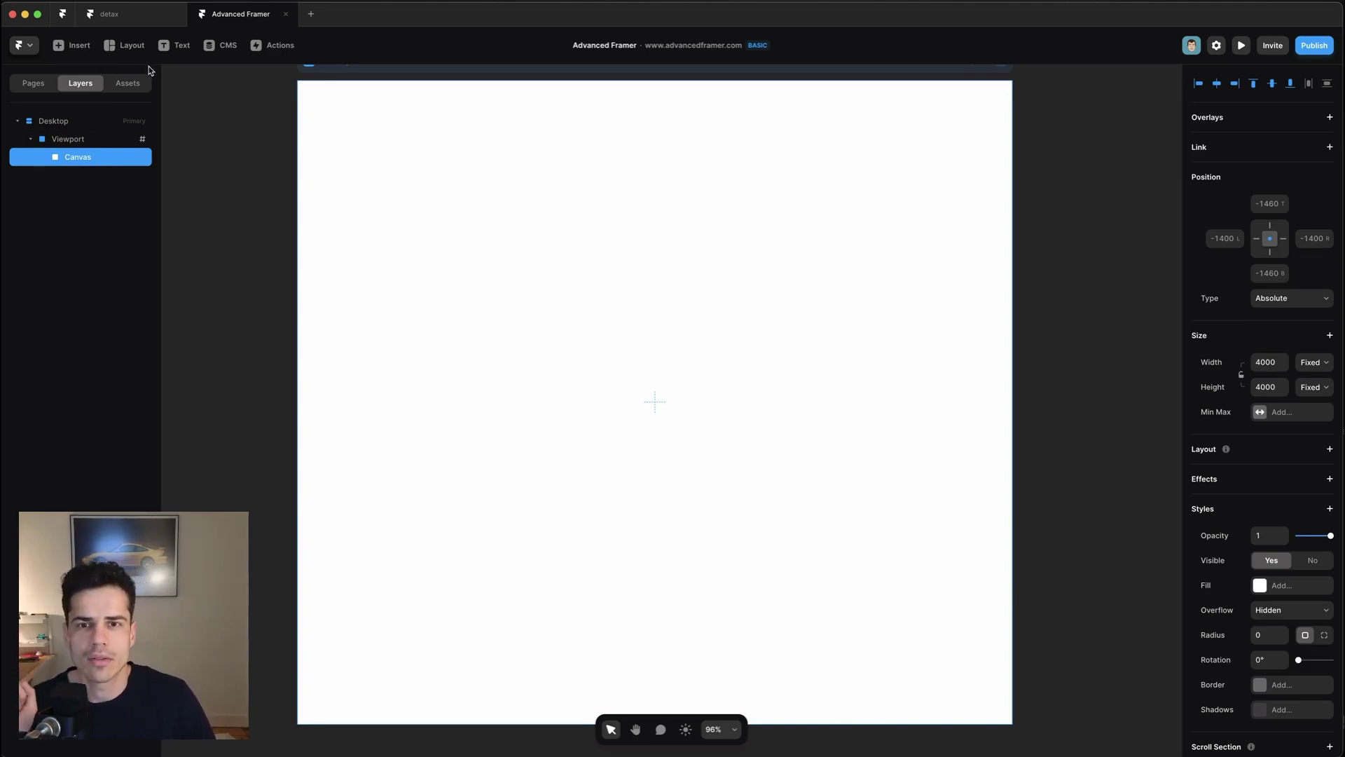
Drag Bg_image_repeat from Assets onto the Canvas and load Dots.png as its image
left_click(127, 83)
left_click_drag(73, 196, 605, 225)
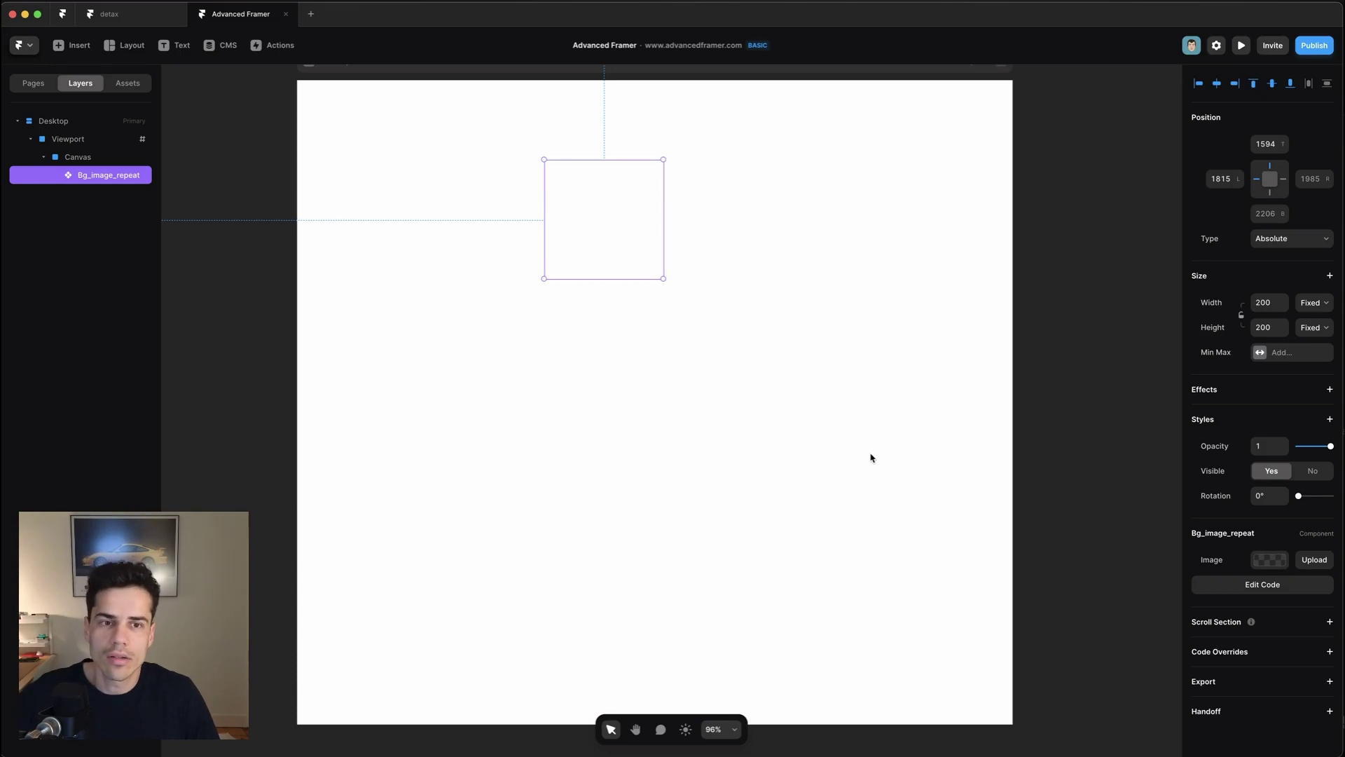
left_click(1270, 560)
left_click(1104, 629)
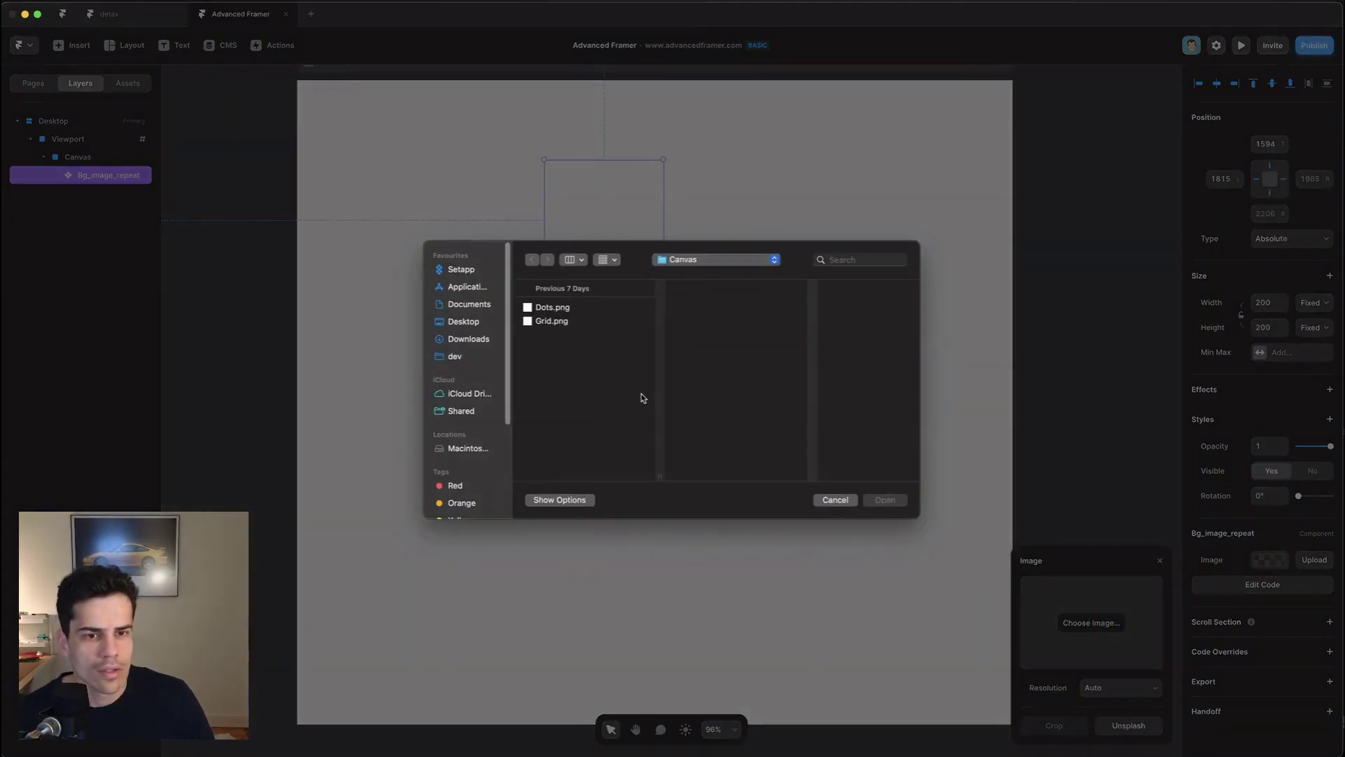
left_click(575, 313)
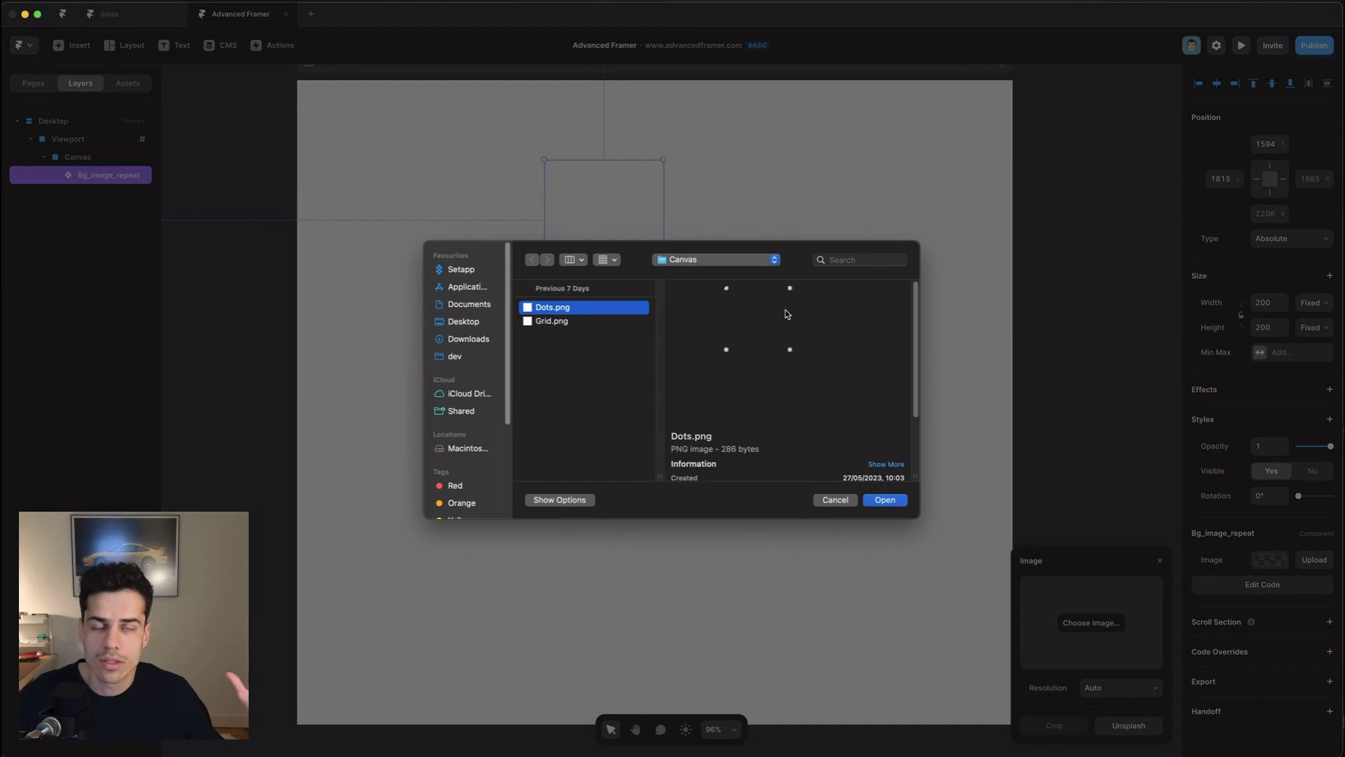
left_click(894, 506)
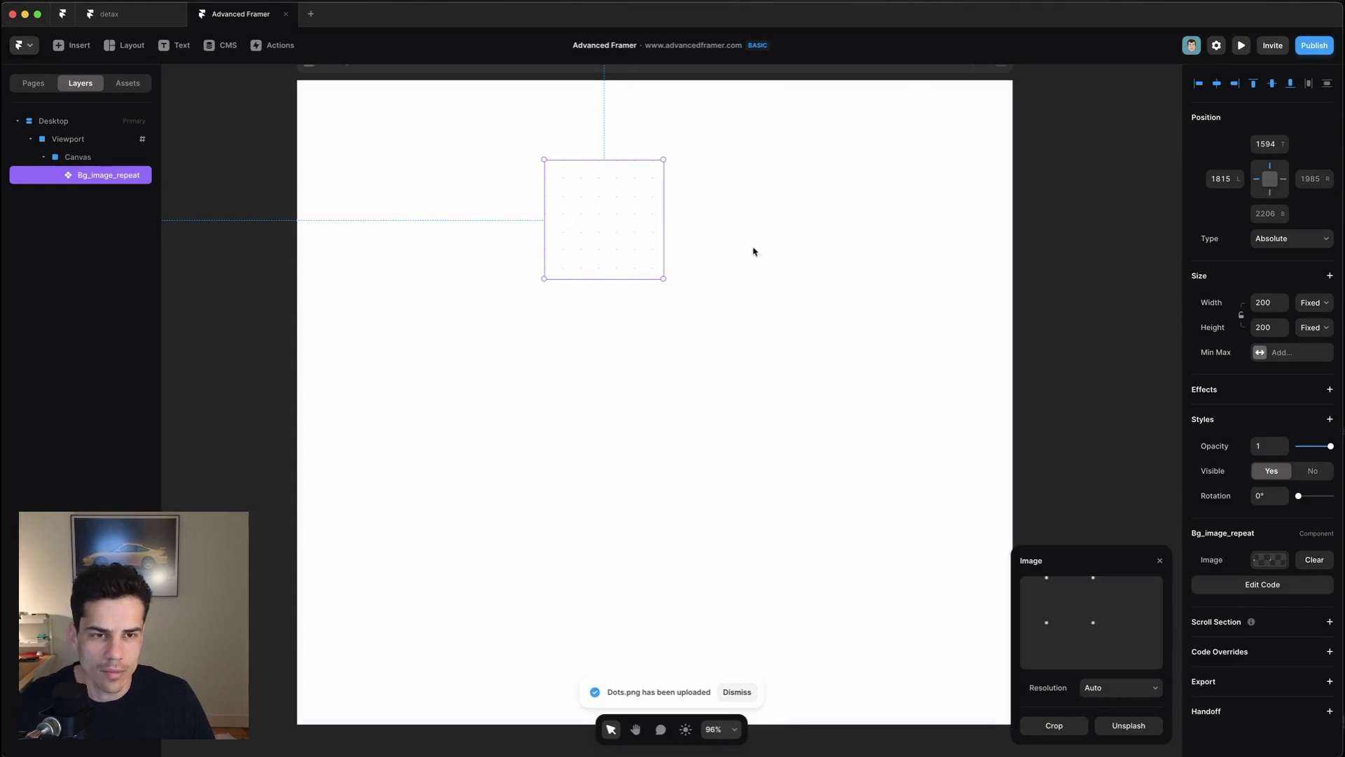
Give the Bg_image_repeat component relative 100% width and height
left_click(928, 301)
left_click(579, 241)
left_click(1314, 303)
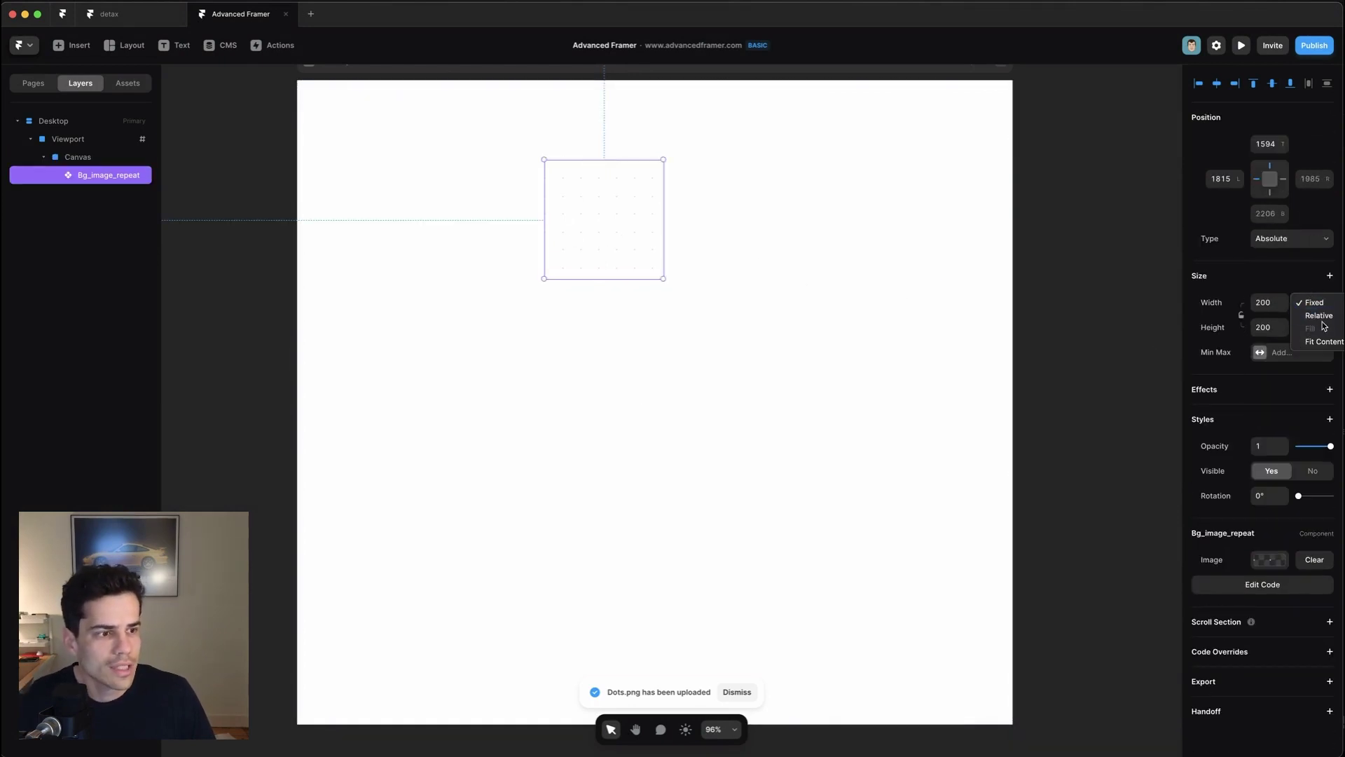
left_click(1322, 316)
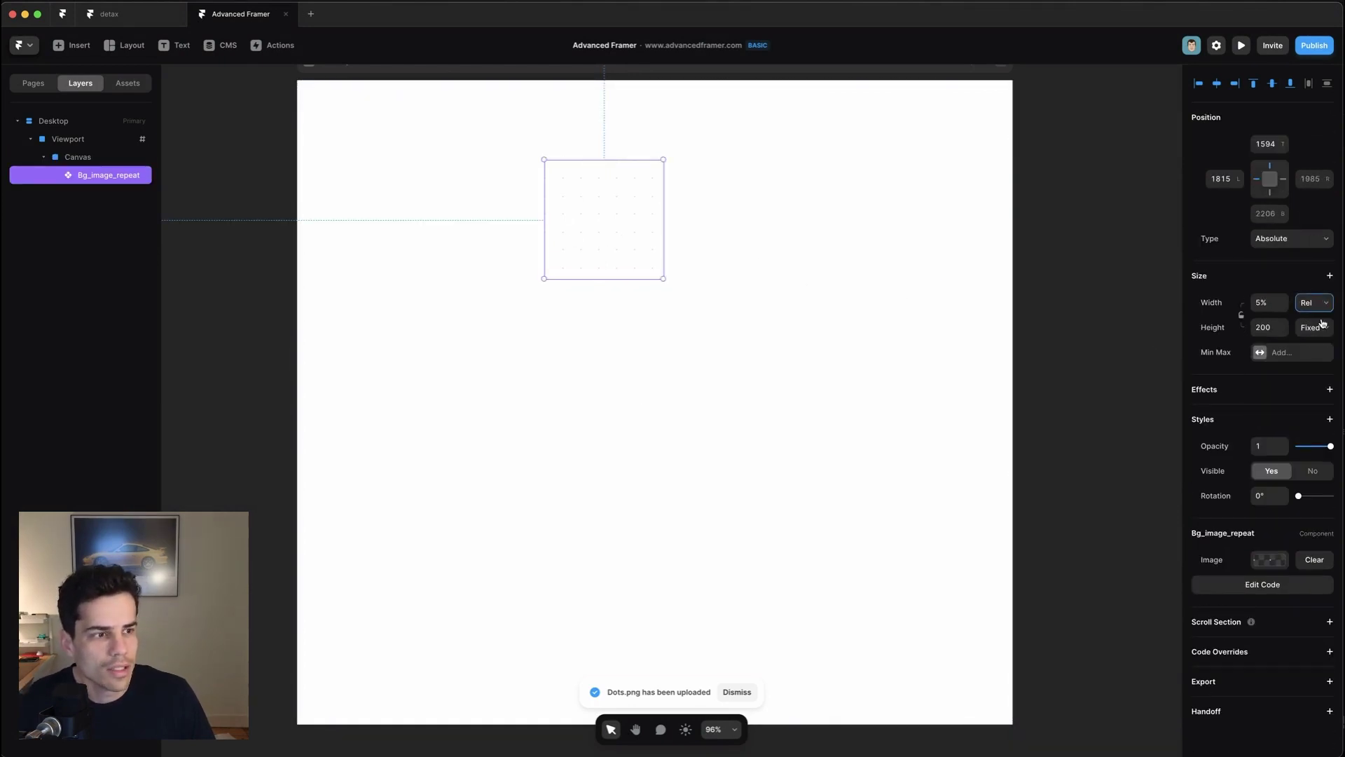
left_click(1271, 306)
type("100")
left_click(1262, 334)
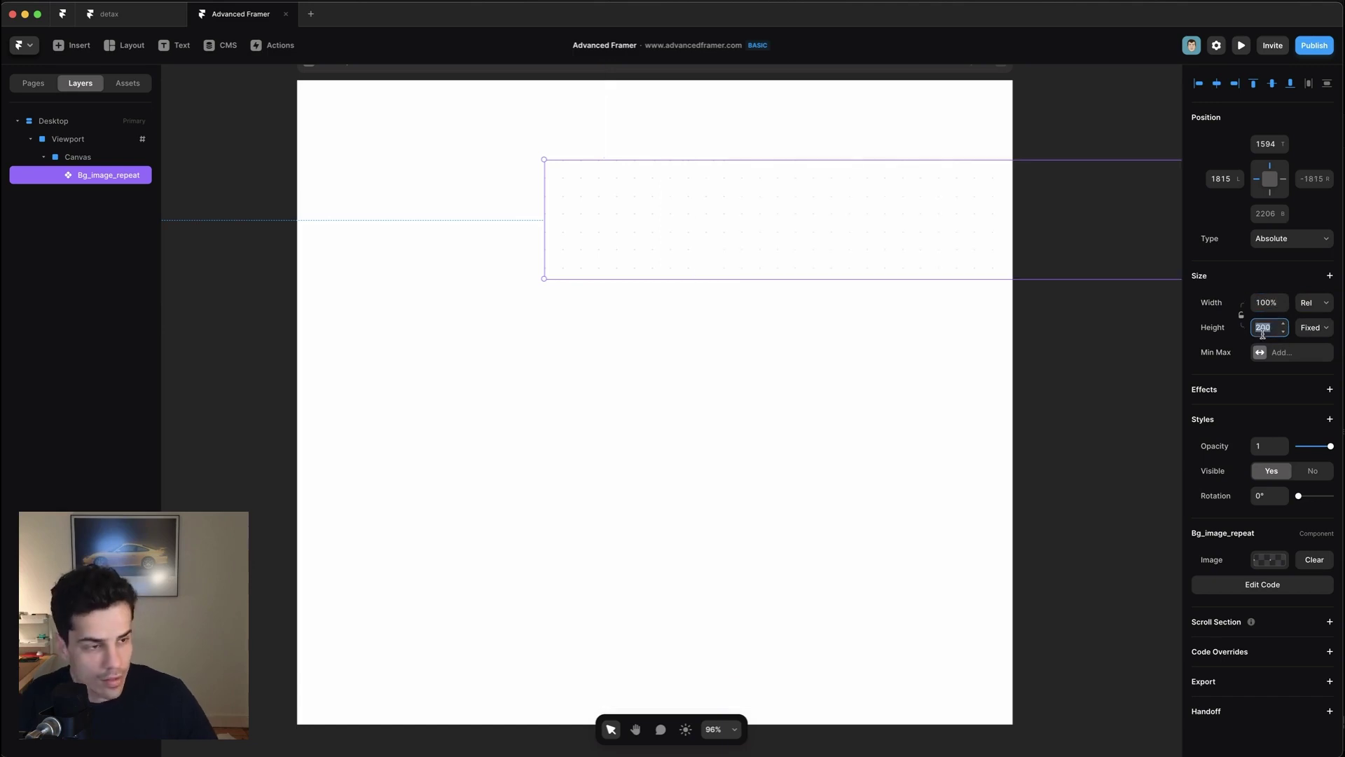
left_click(1310, 328)
left_click(1309, 339)
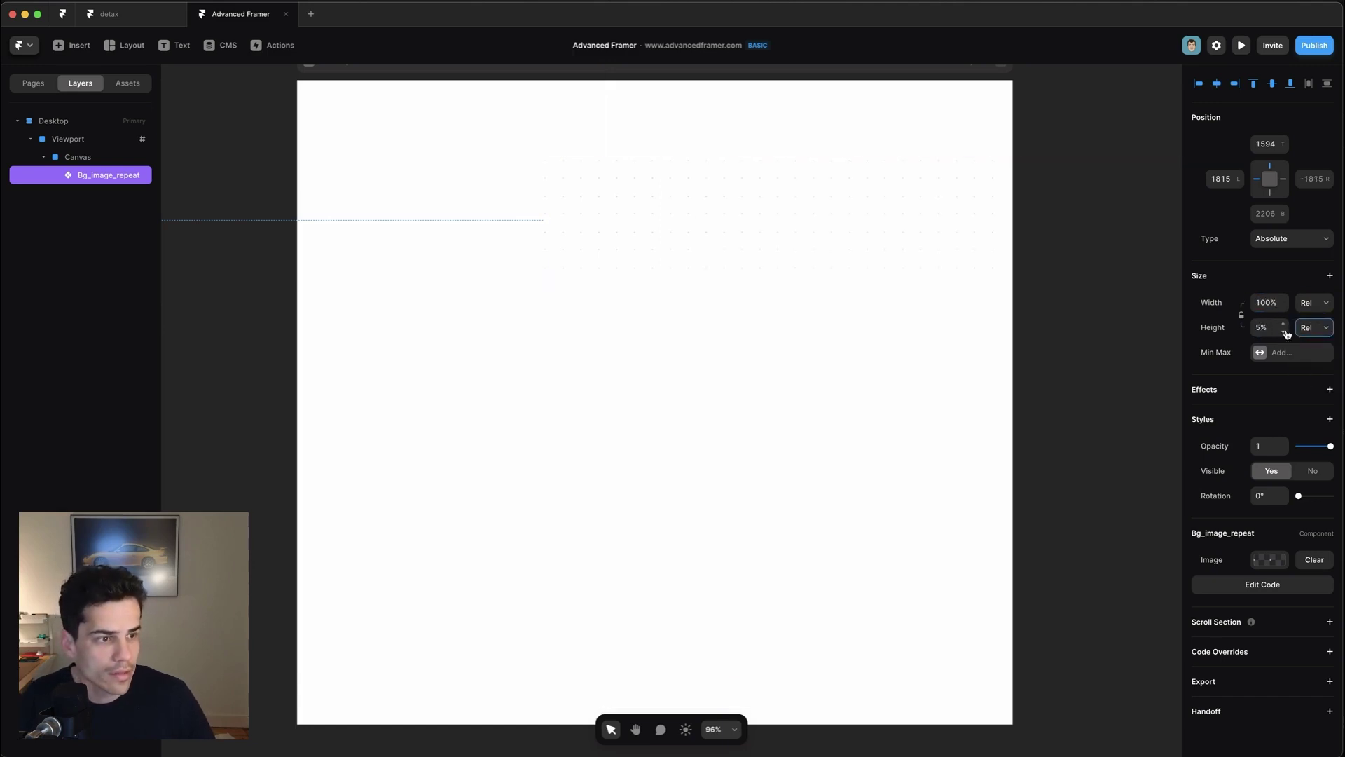
type("1000")
key("Return")
Centre the background image in Canvas on both axes and lock its layer
left_click(1214, 85)
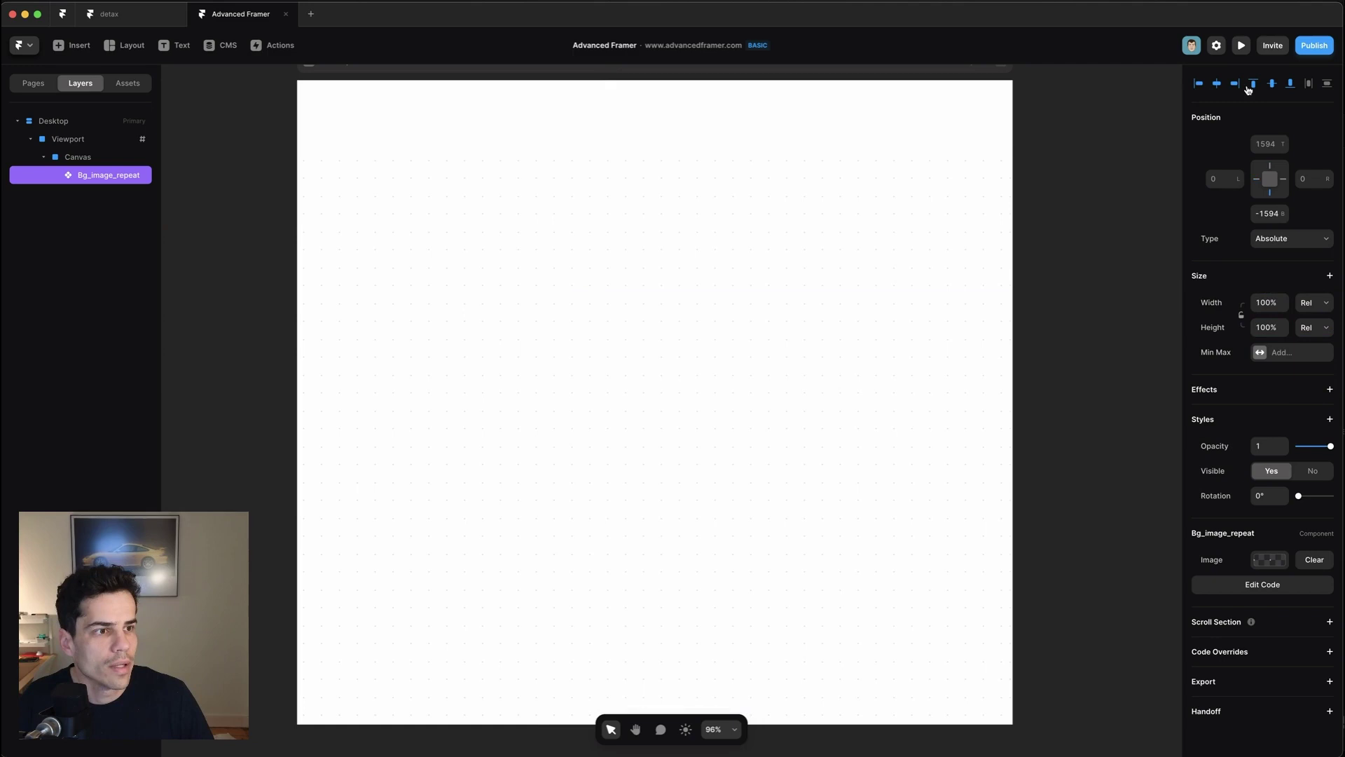
left_click(1272, 85)
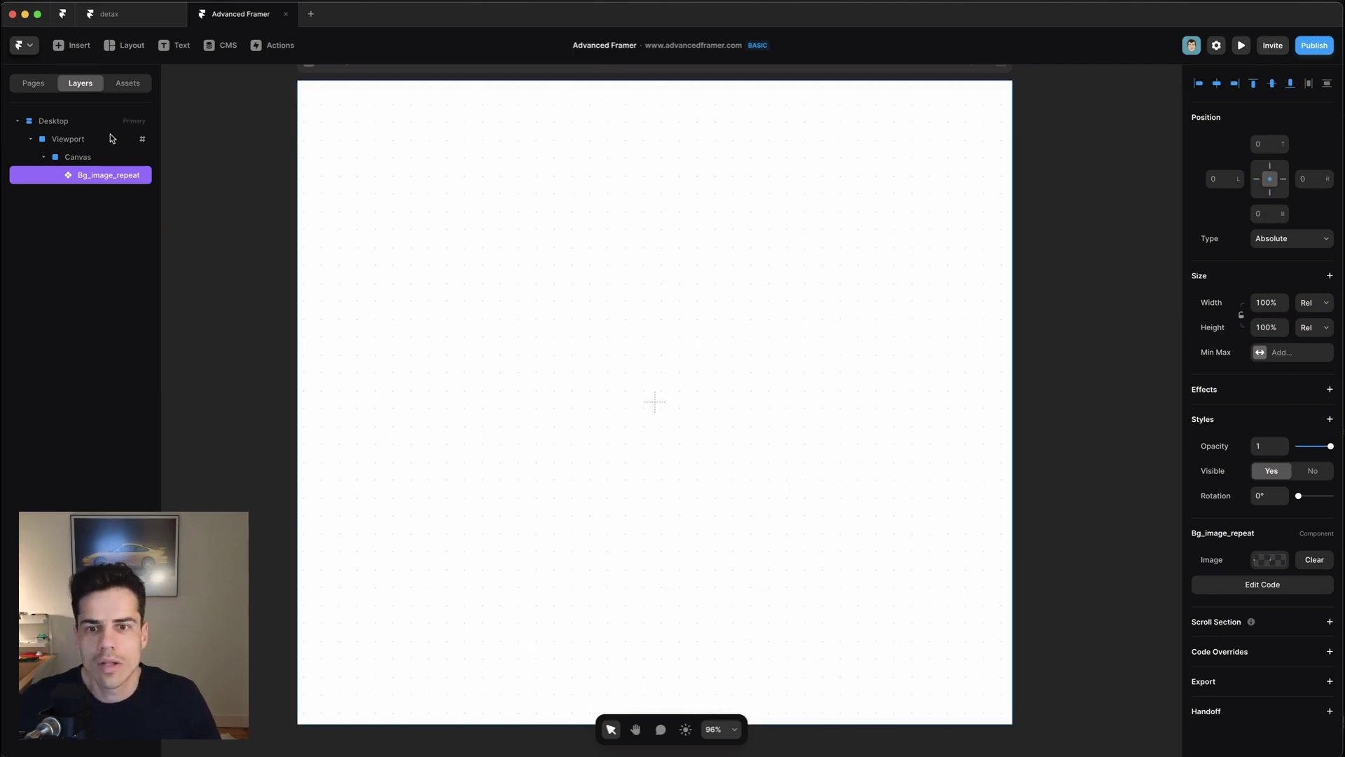
right_click(112, 176)
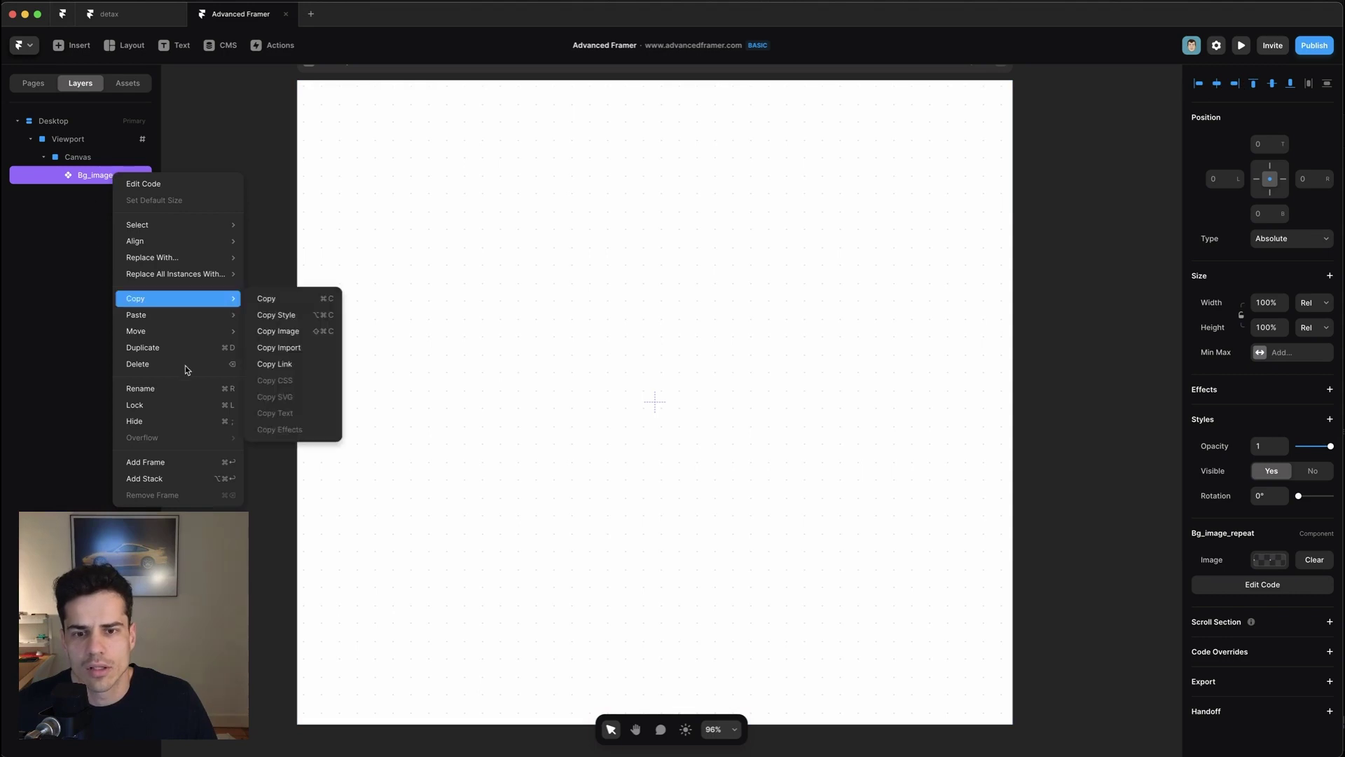
left_click(195, 400)
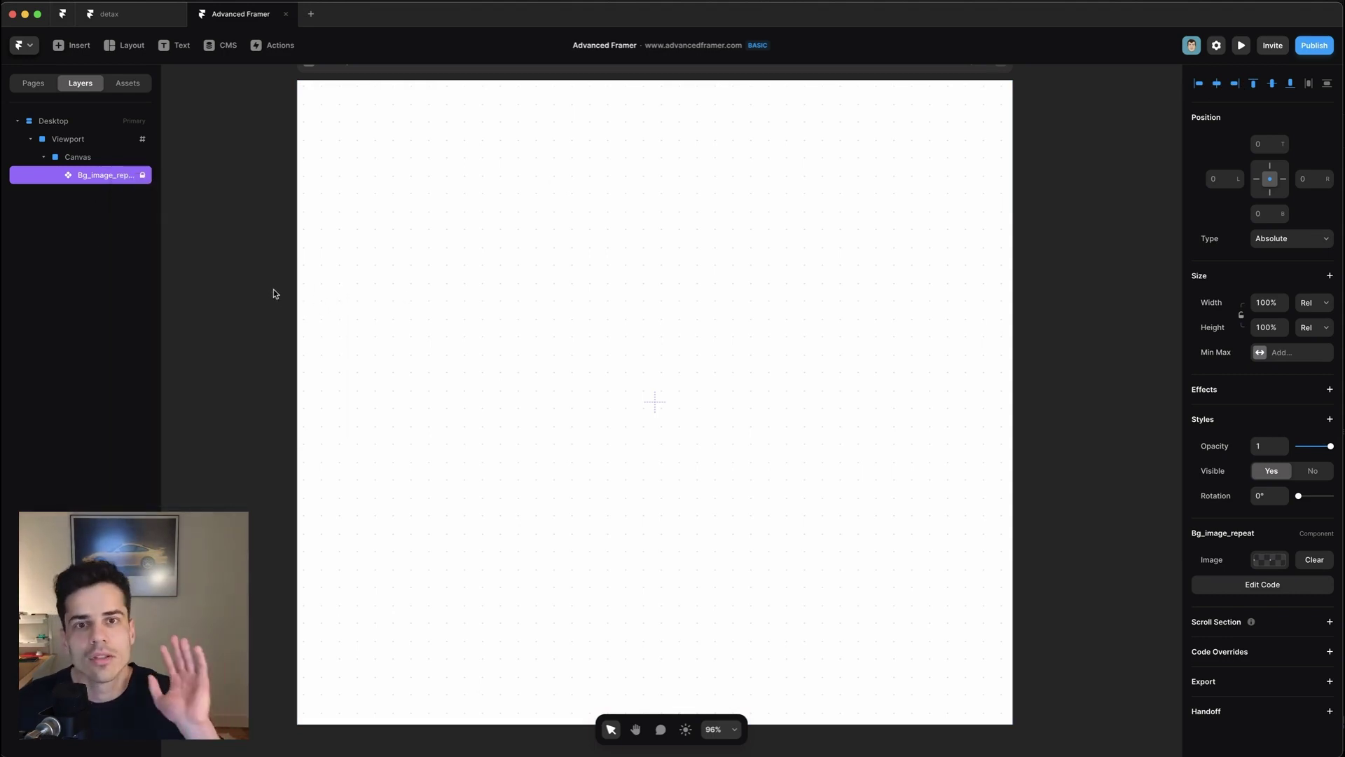
Add a Drag effect to Canvas with Freeform set to No, constrained to the #viewport section
left_click(109, 162)
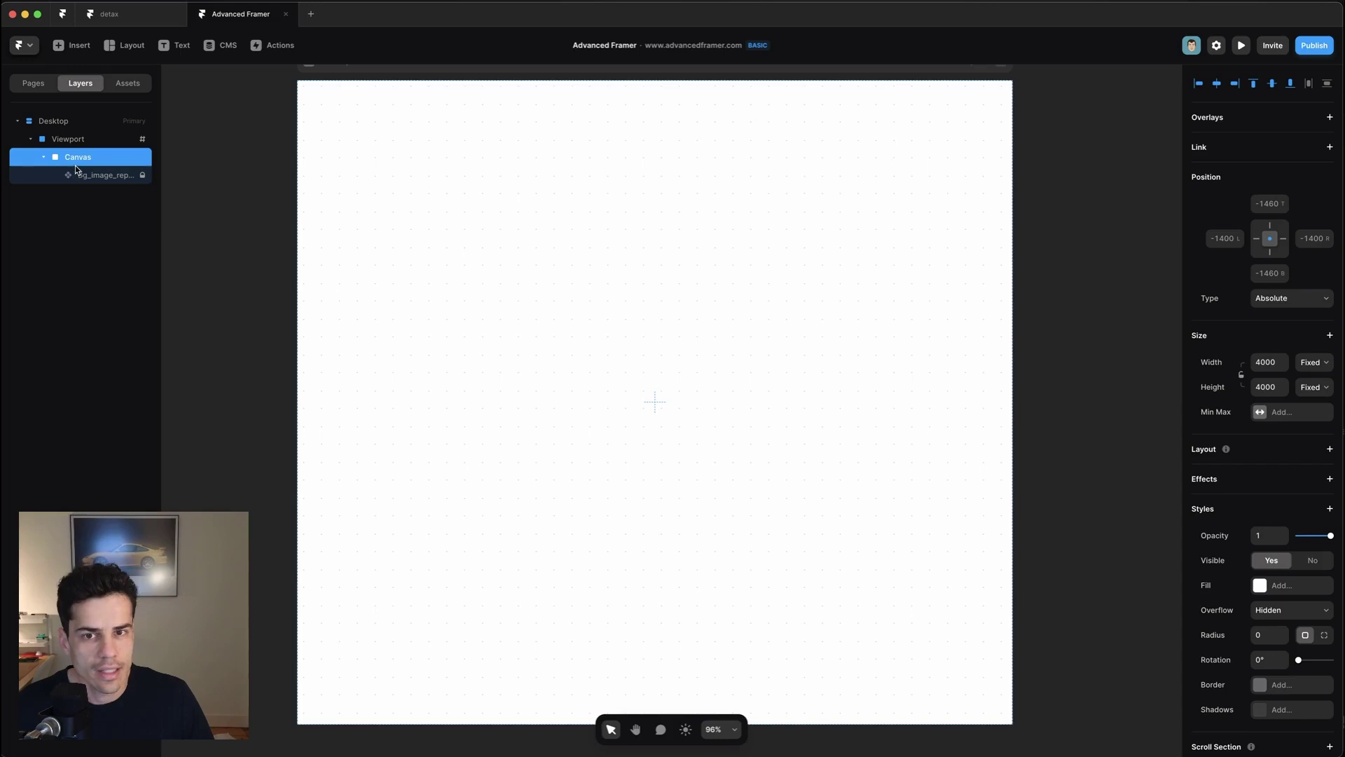
left_click(1328, 481)
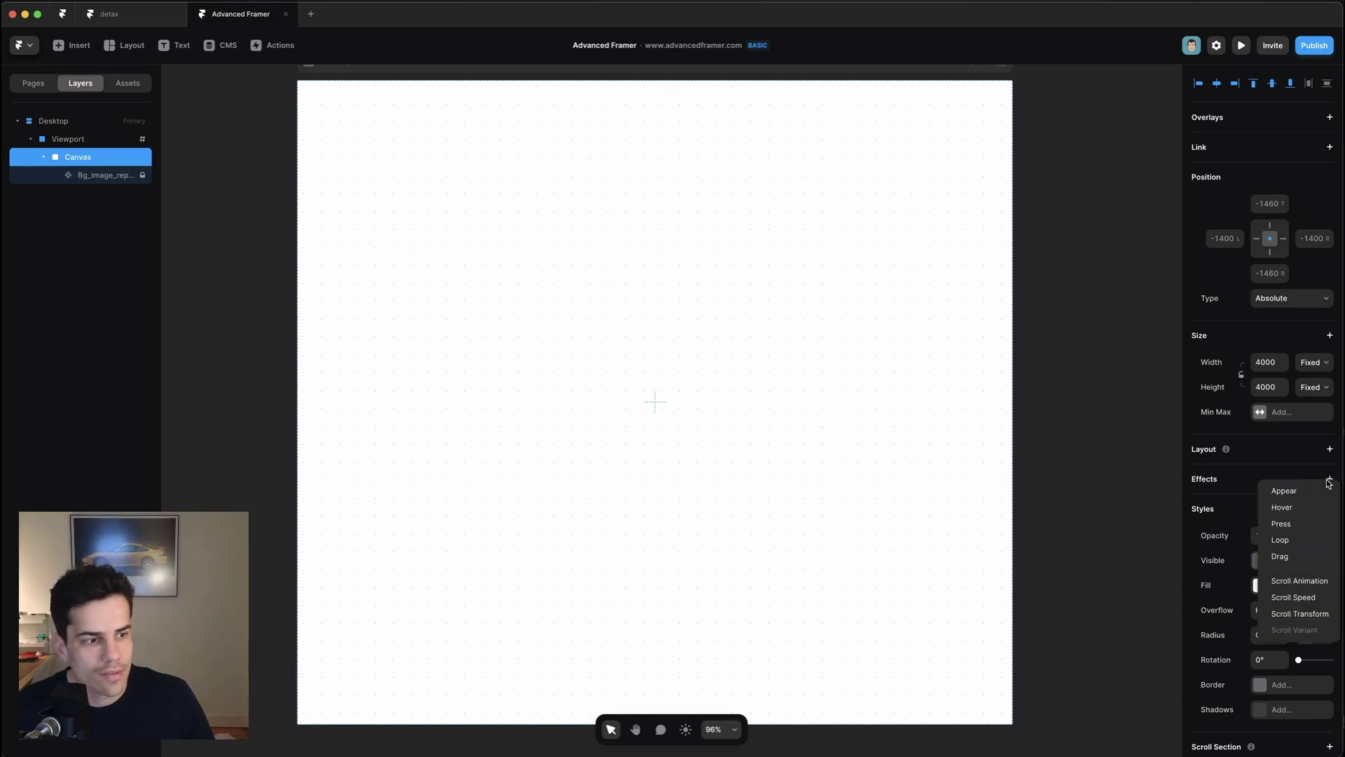
left_click(1296, 556)
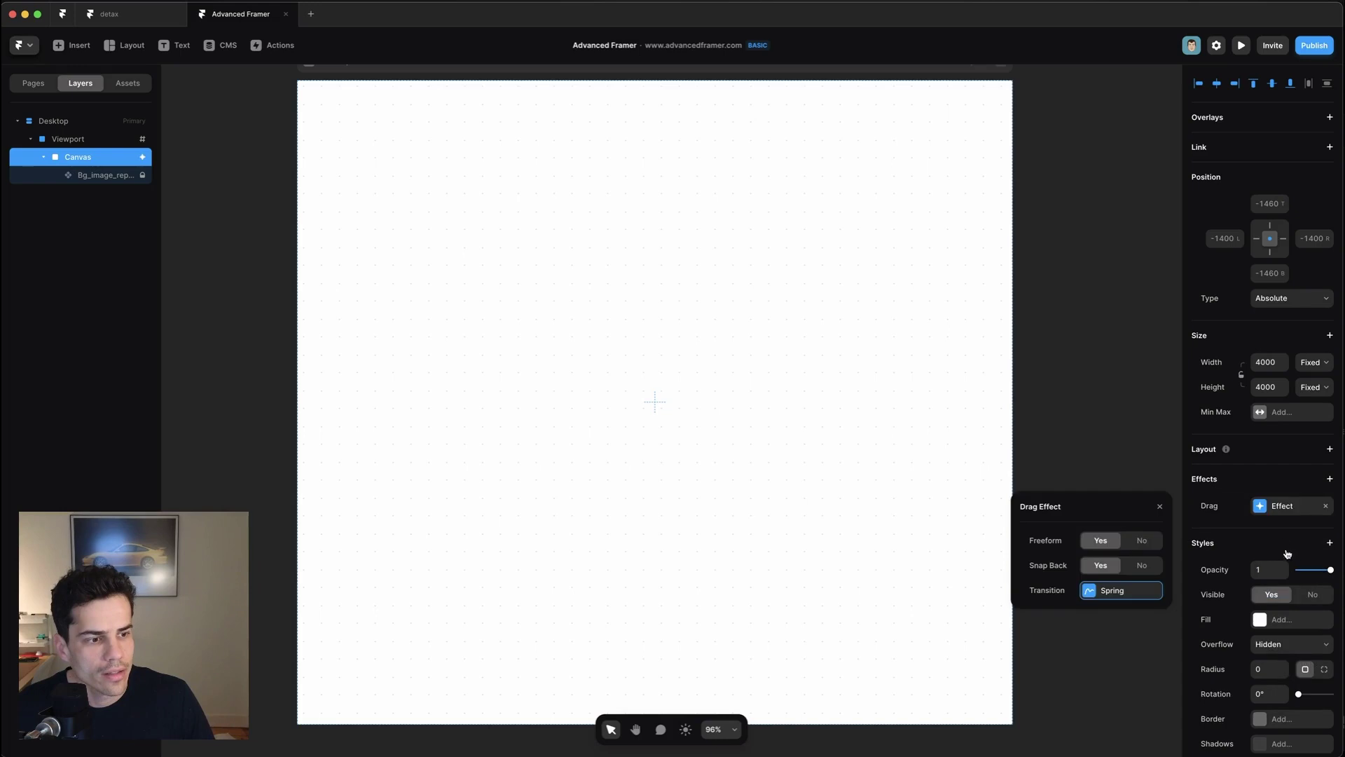
left_click(1138, 543)
left_click(1142, 566)
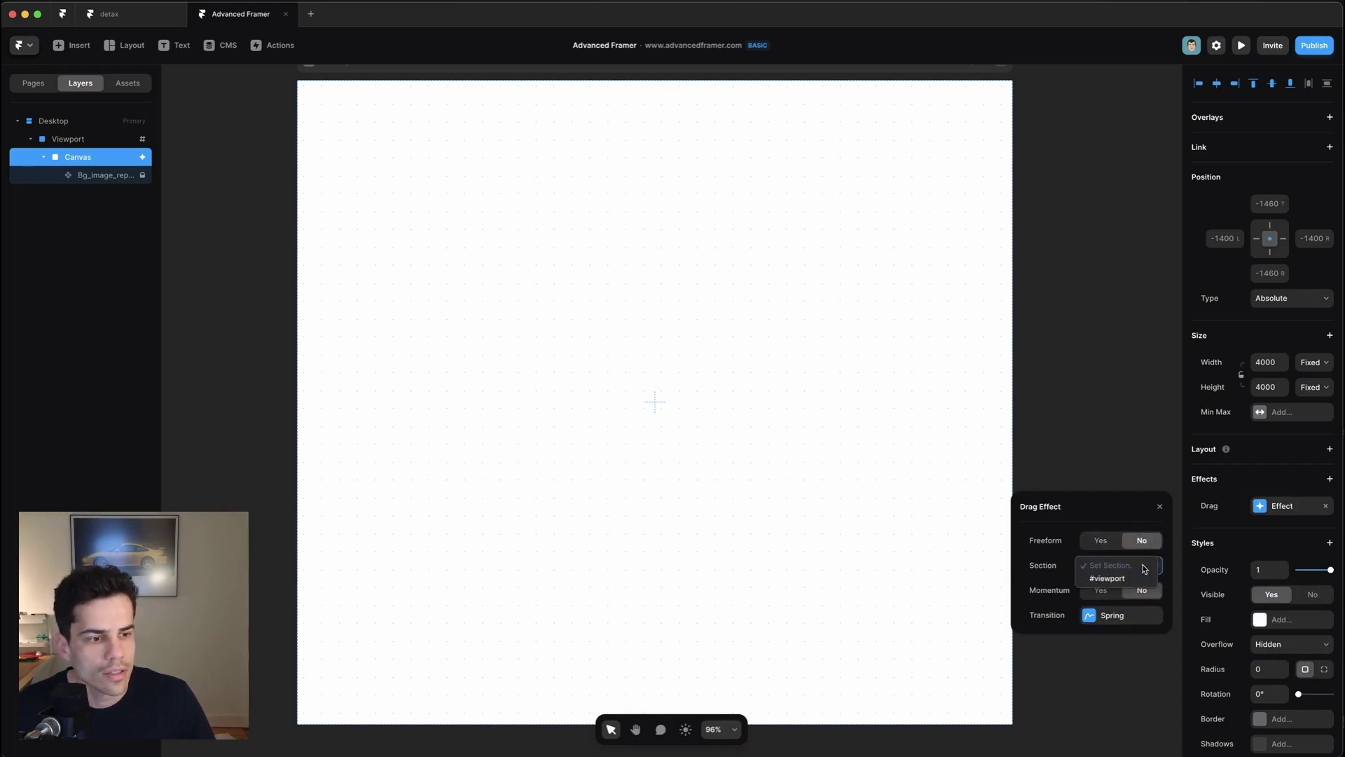
left_click(1123, 580)
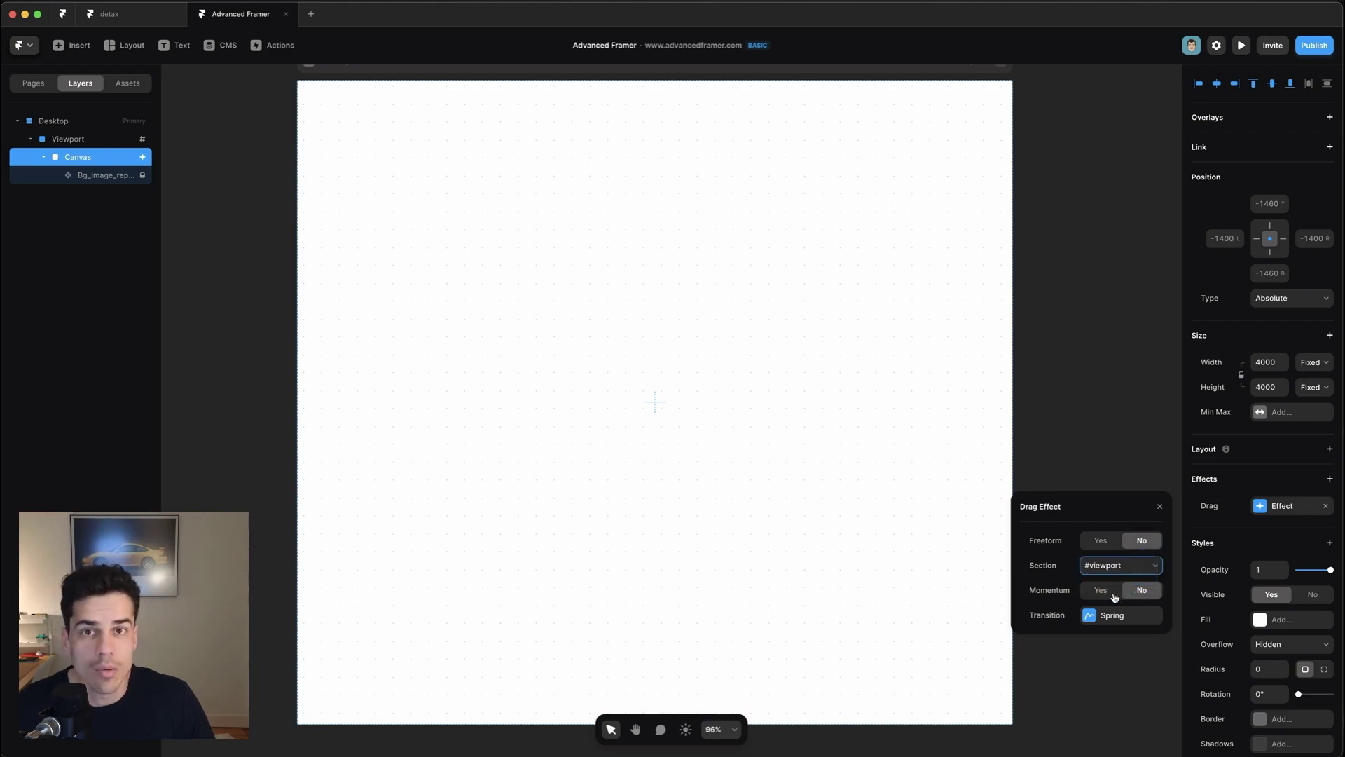
left_click(1079, 400)
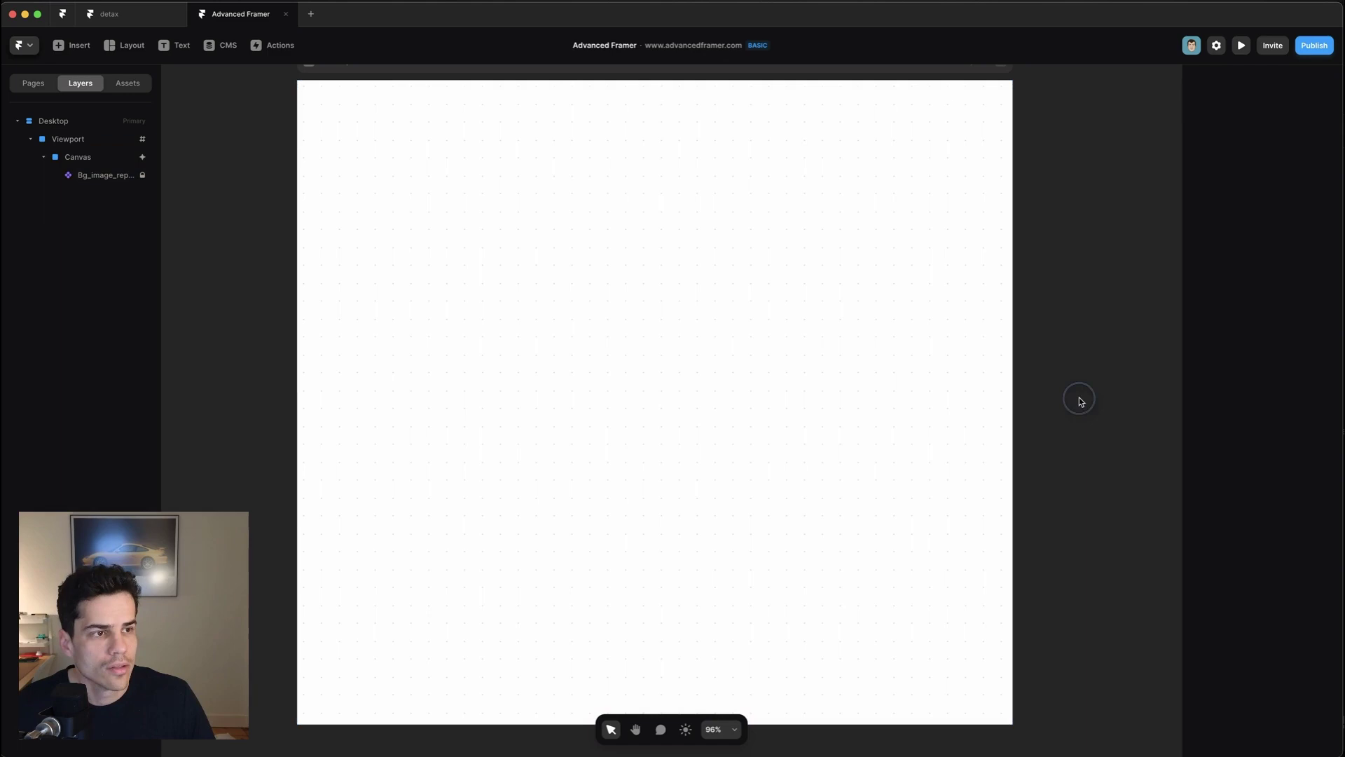
Open the Publish options to push the pending change live
left_click(1314, 44)
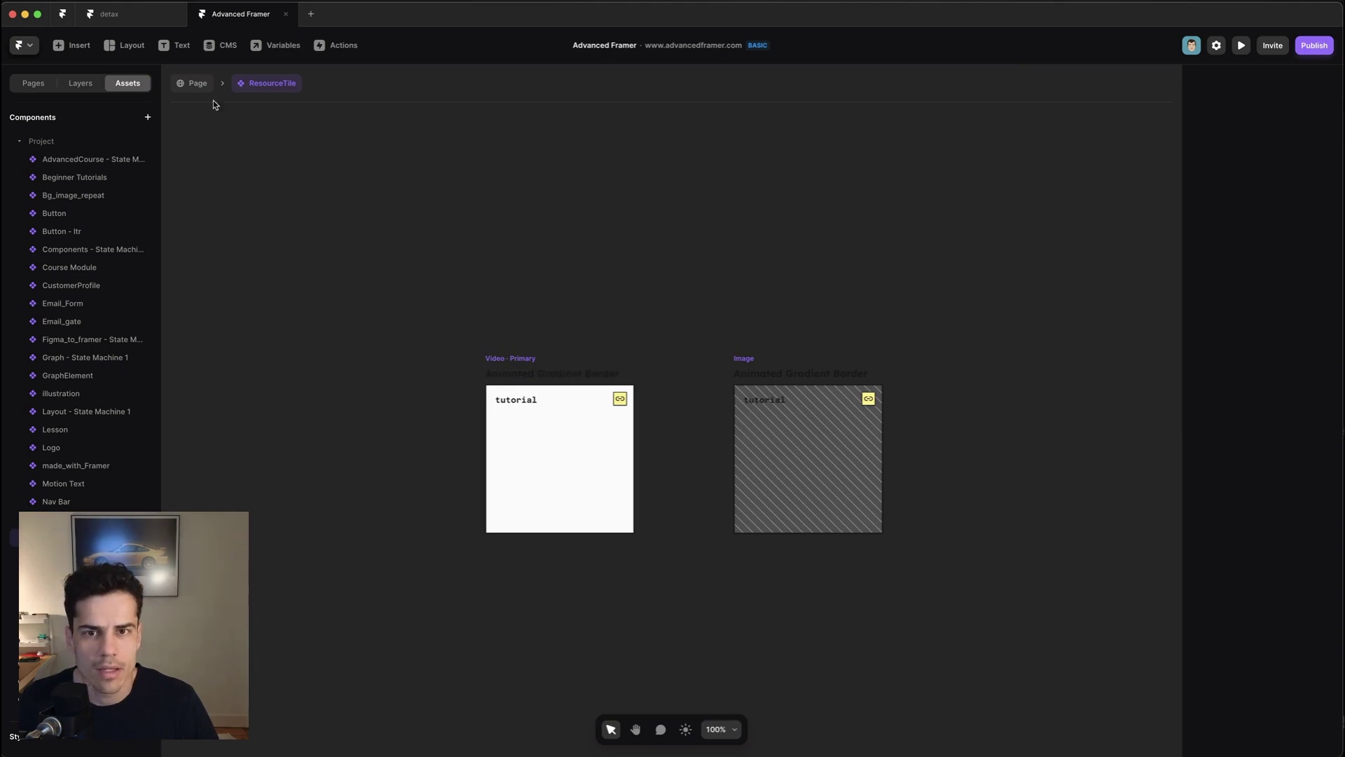
Place a ResourceTile on the Canvas and give it the screen recording as its video
left_click(203, 88)
left_click_drag(204, 496, 579, 419)
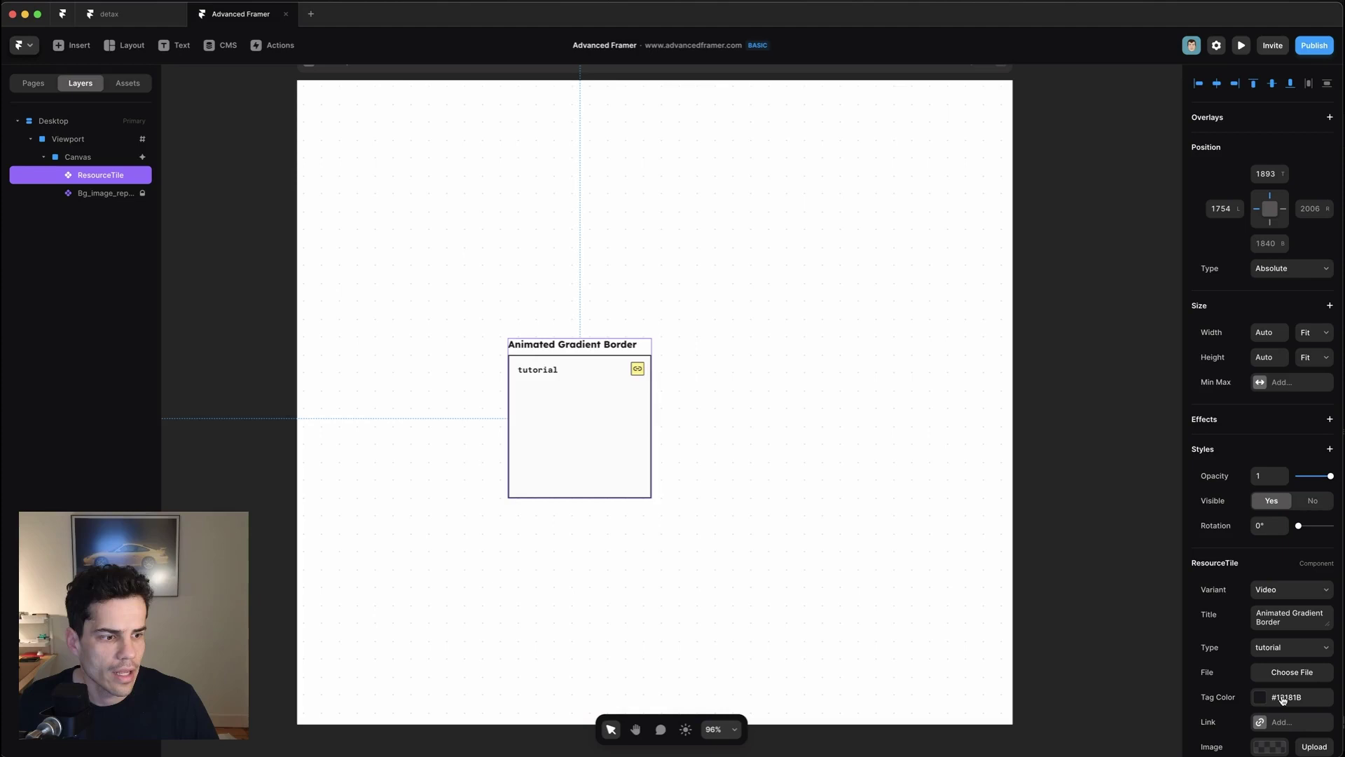
left_click(1288, 673)
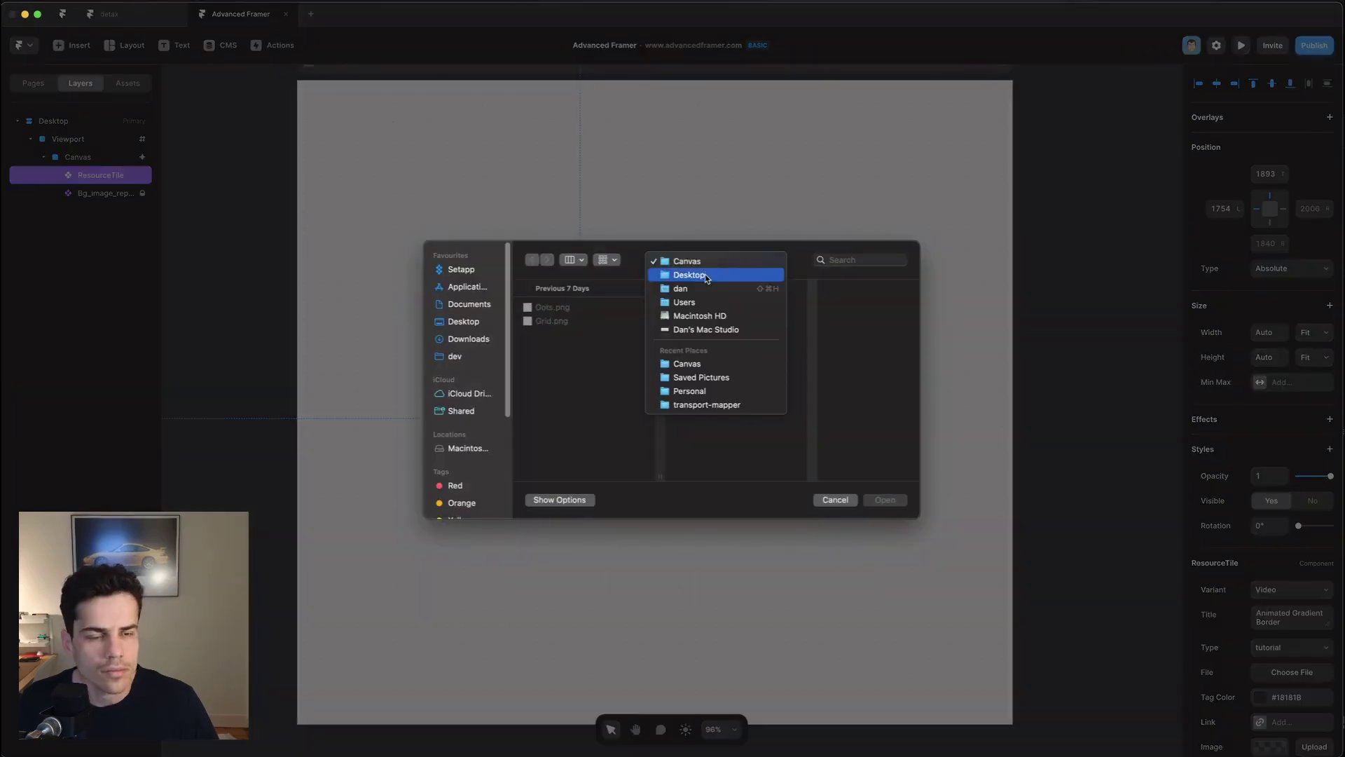
left_click(721, 273)
left_click(589, 397)
key("Return")
Duplicate the tile toward the Canvas corners and select all four tiles
left_click_drag(595, 446, 429, 221)
left_click_drag(578, 417, 474, 570)
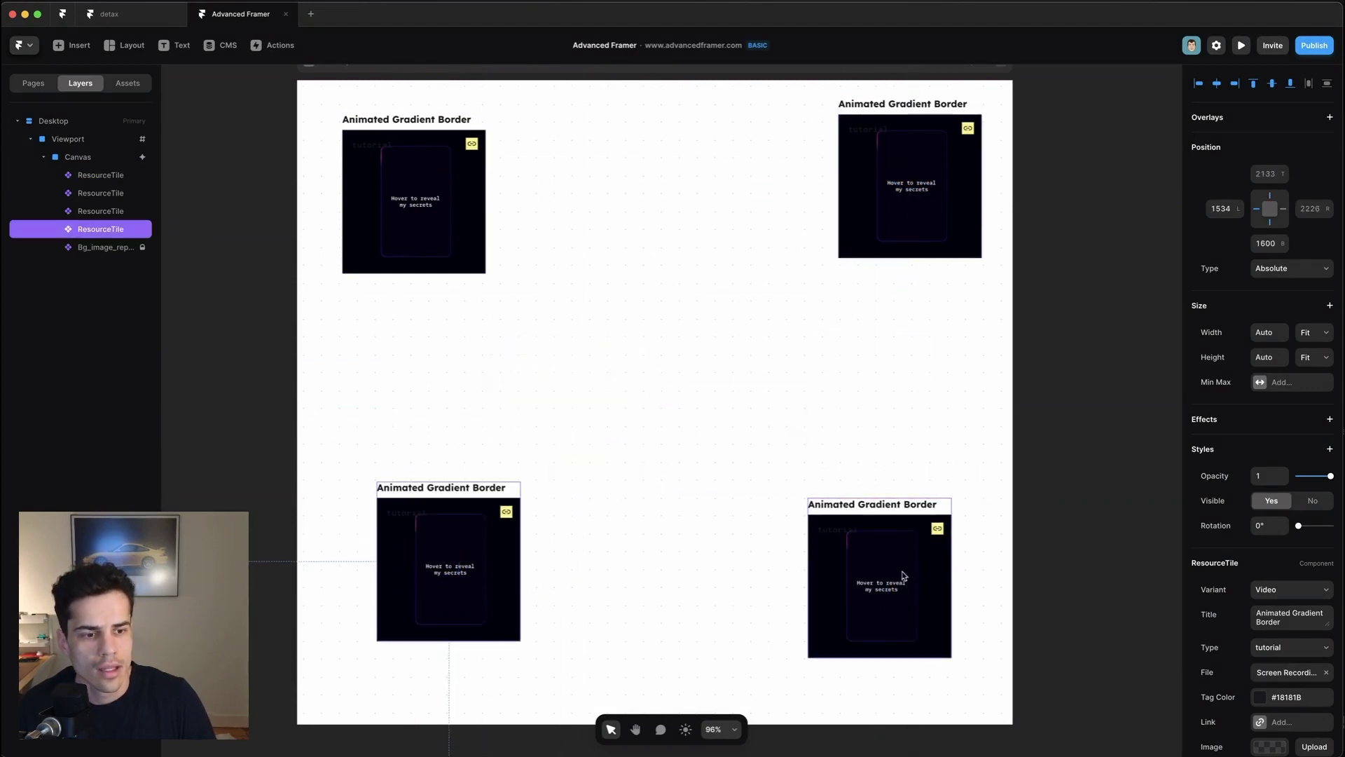
left_click(903, 575, "shift")
left_click(430, 167, "shift")
left_click(923, 213, "shift")
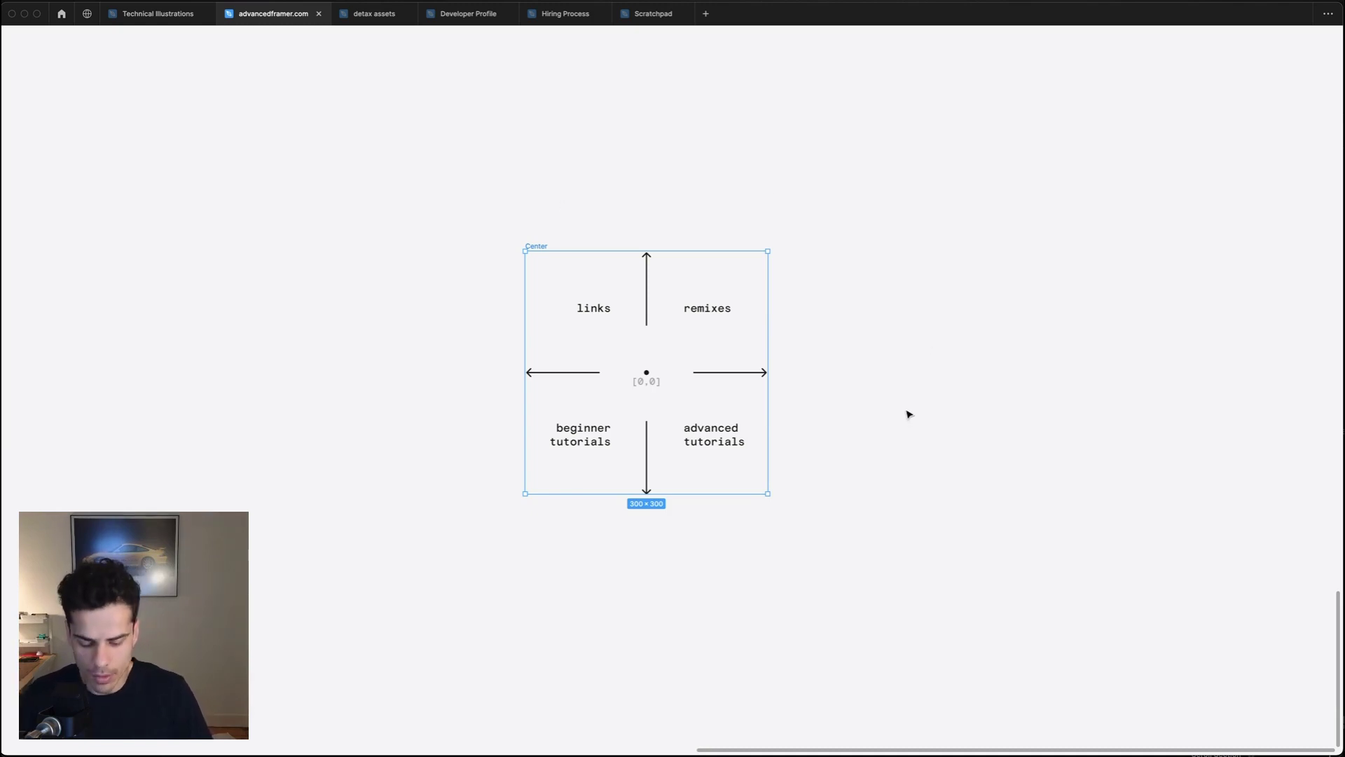
Run the Figma to HTML with Framer plugin on the Center frame, then return to Framer
key("super+slash")
type("fi")
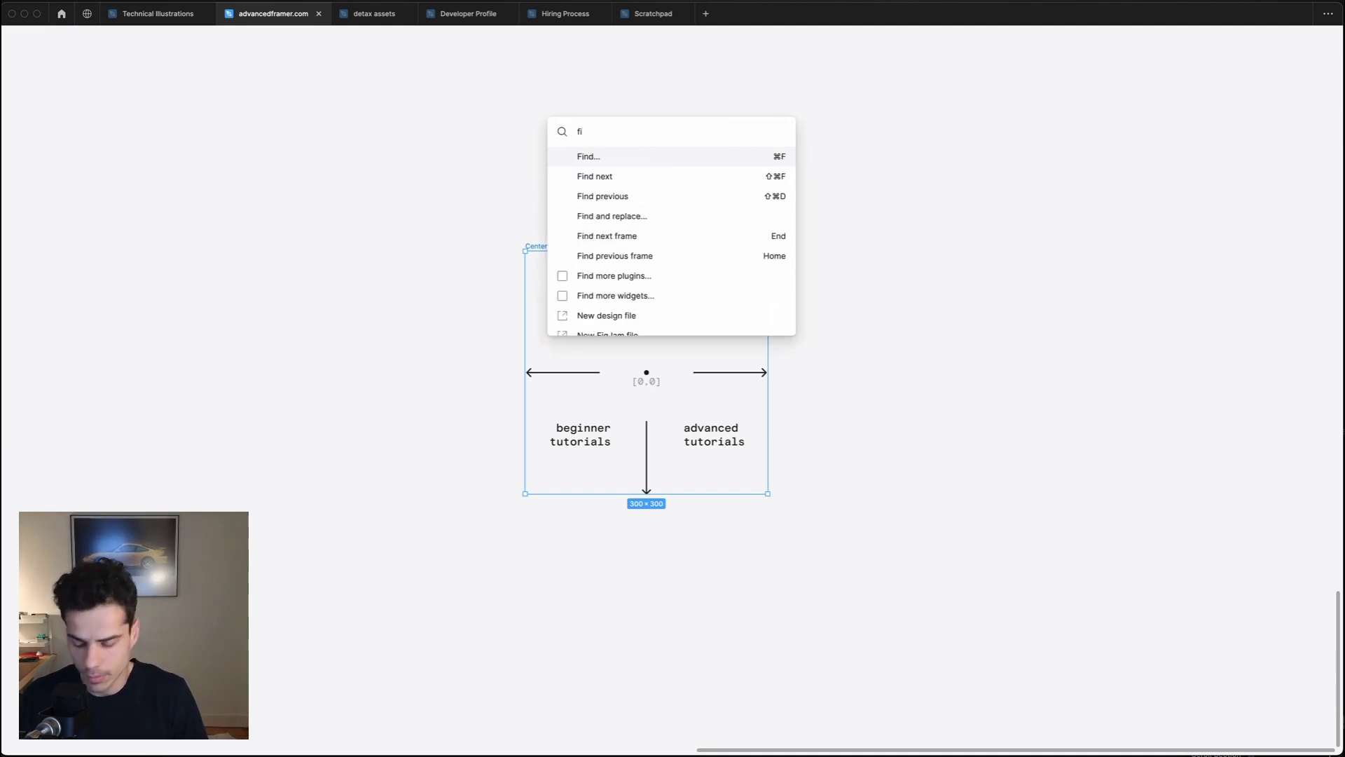
type("gm")
key("Return")
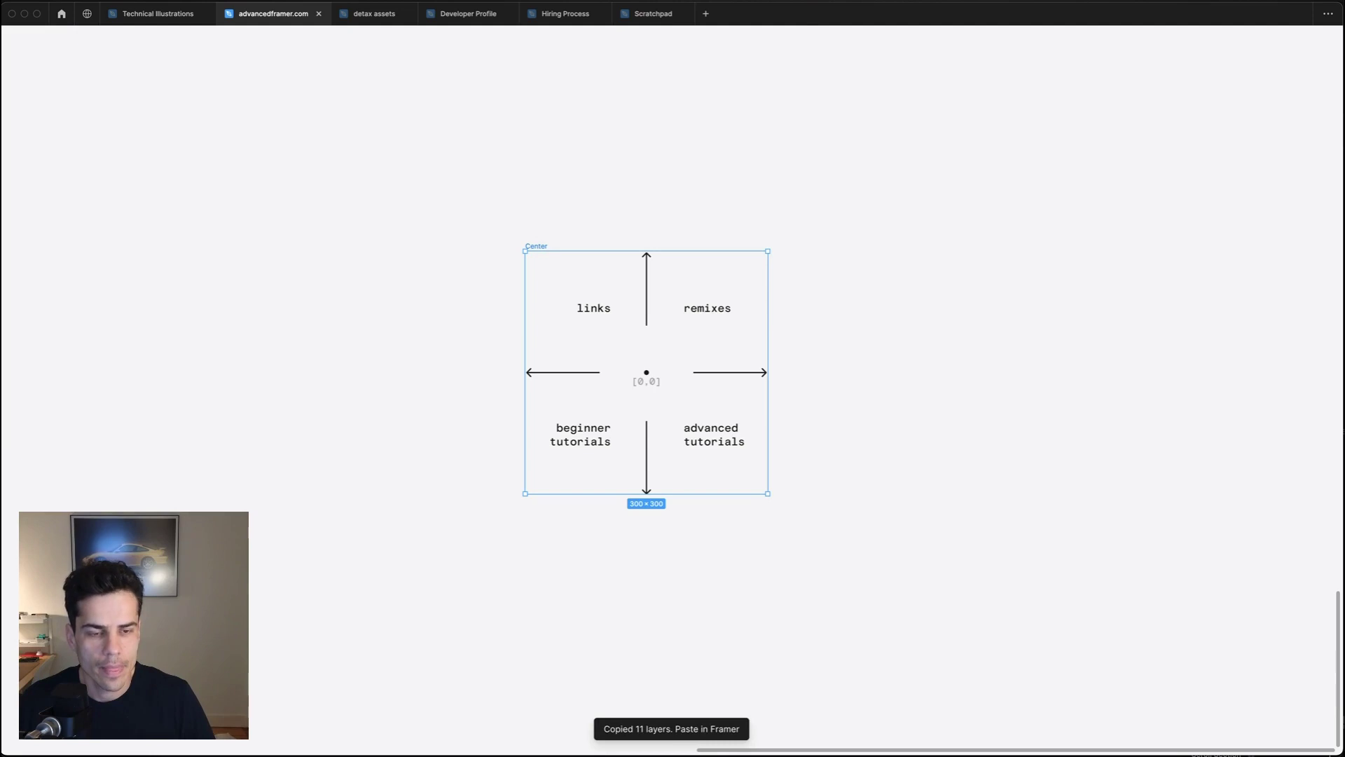
key("super+Tab")
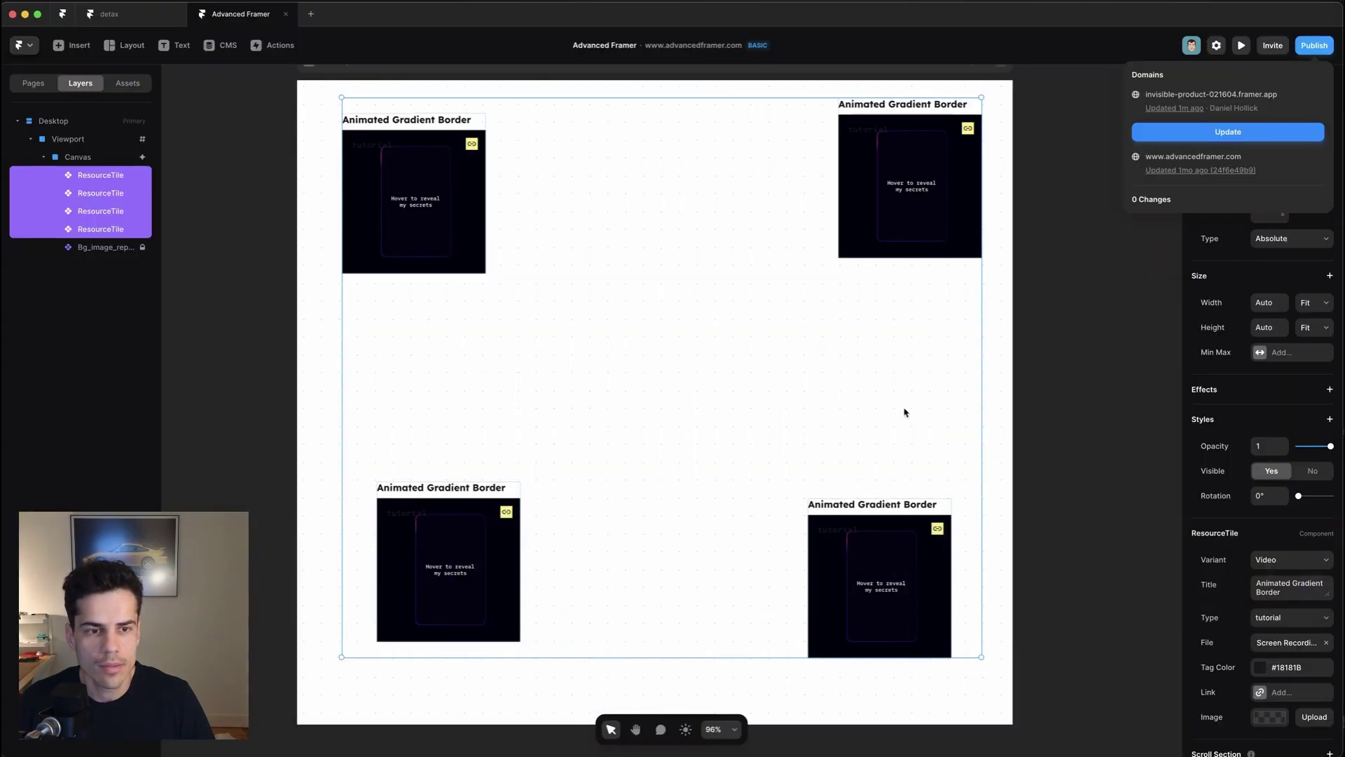
Paste the Center quadrant diagram into the Canvas and center it horizontally and vertically
left_click(693, 346)
key("super+v")
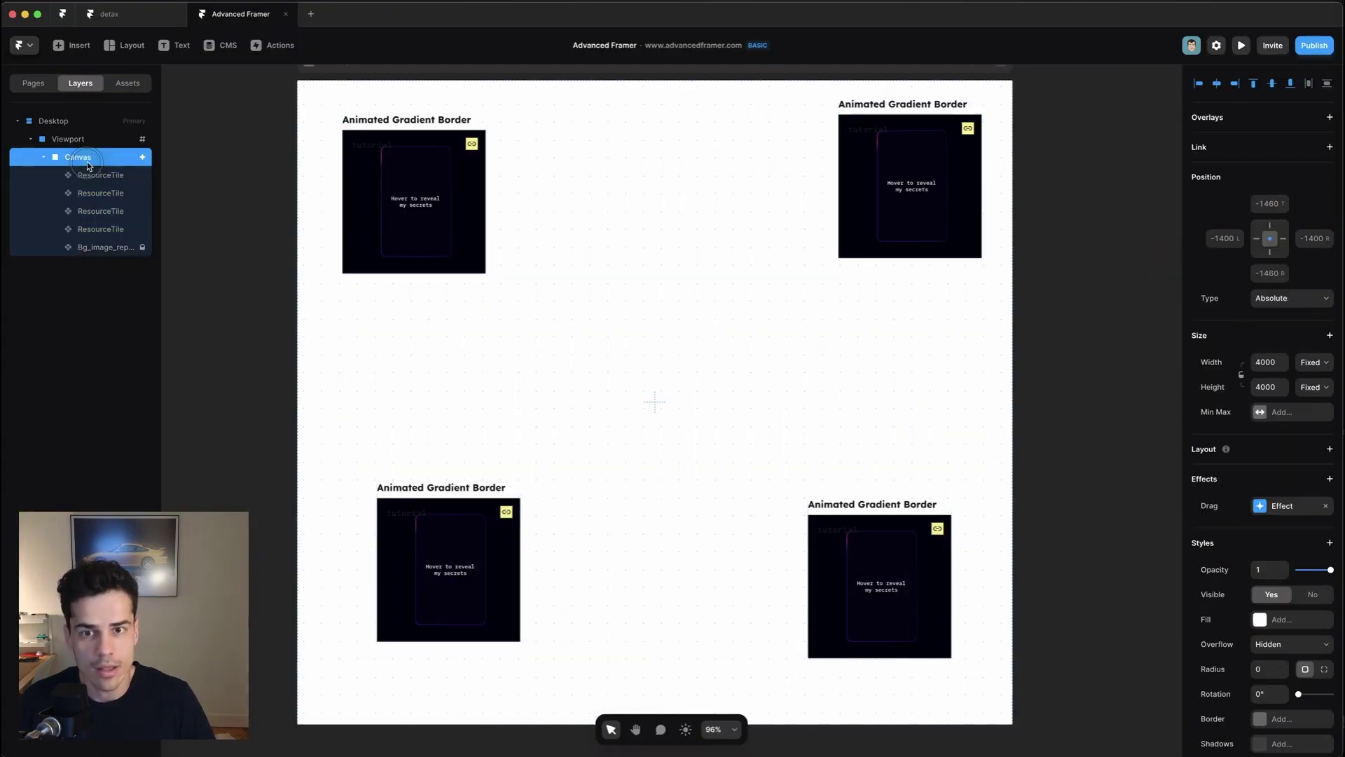
left_click(1217, 83)
left_click(1272, 83)
Align the diagram's downward arrow to the bottom edge of the Center frame
scroll(715, 377, "up", 5)
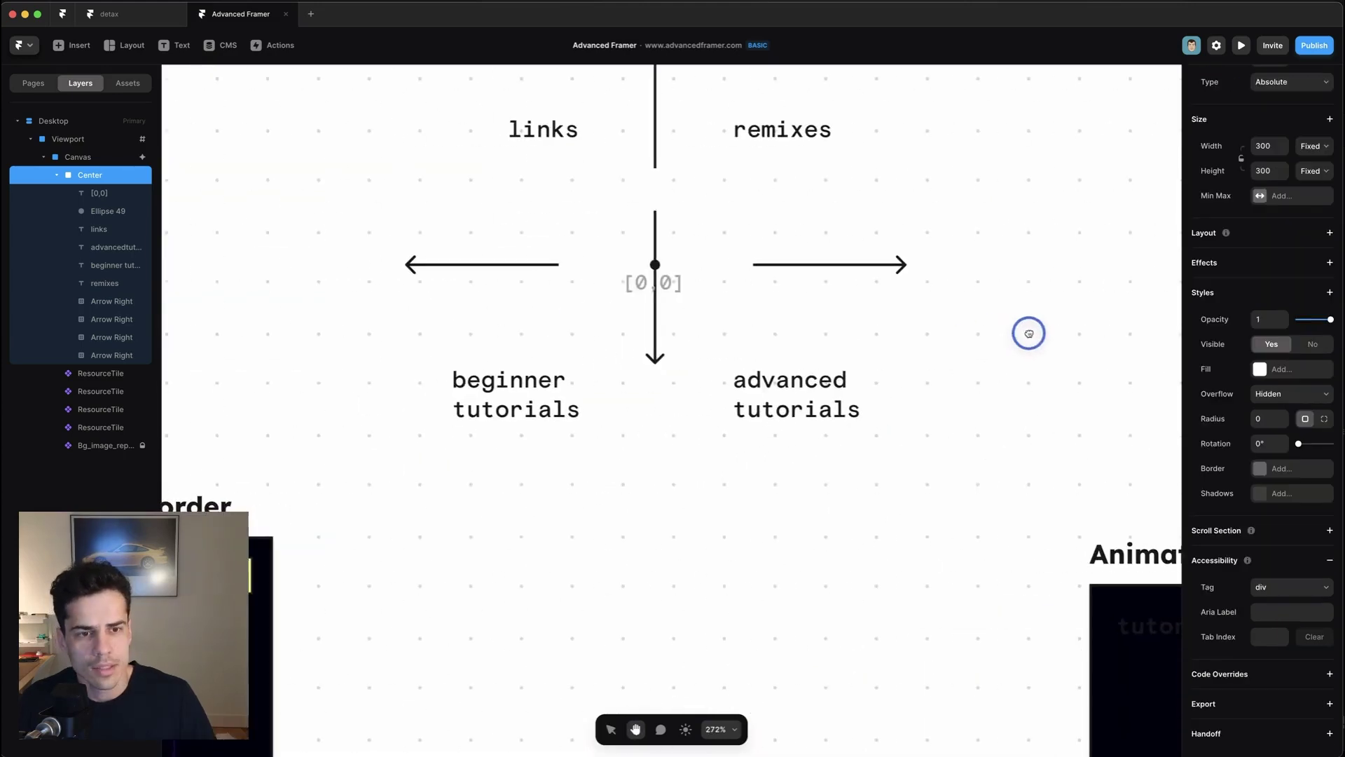
left_click(654, 340)
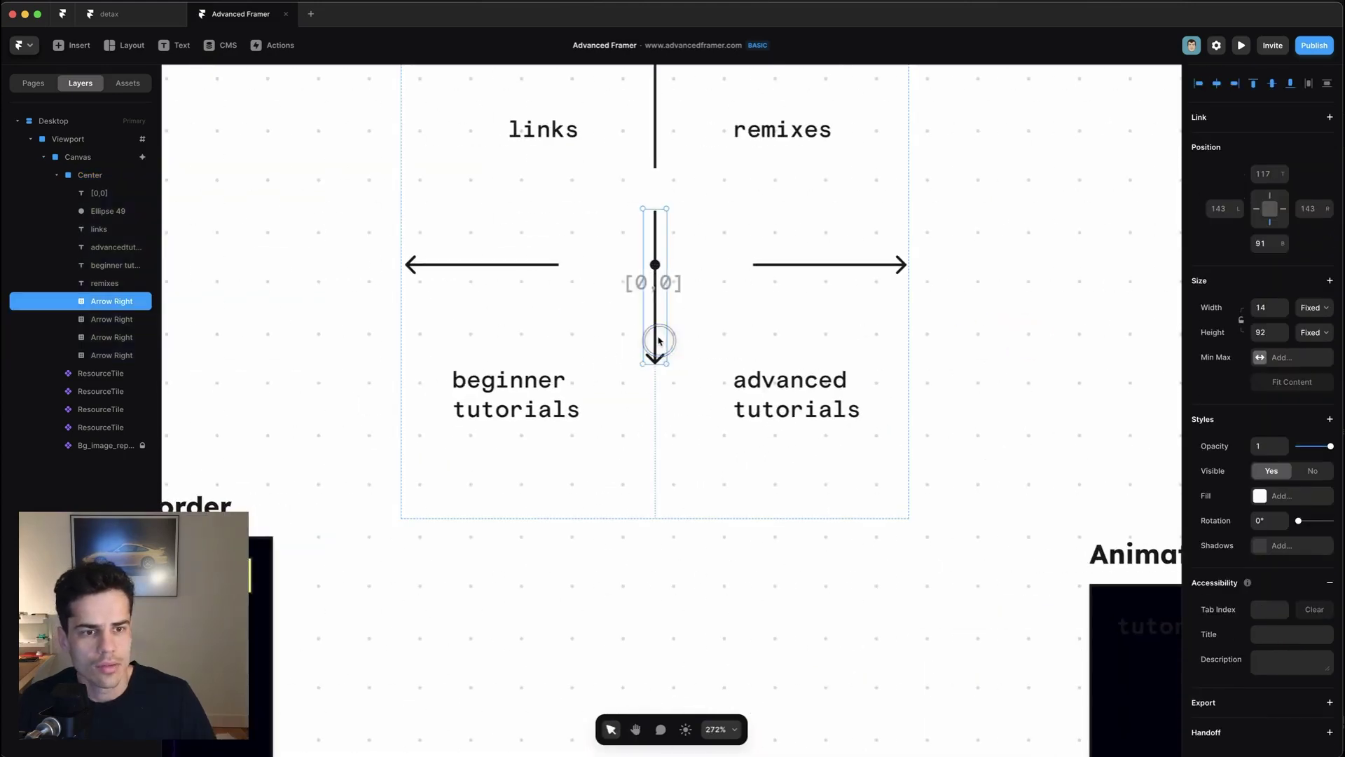
left_click(1291, 83)
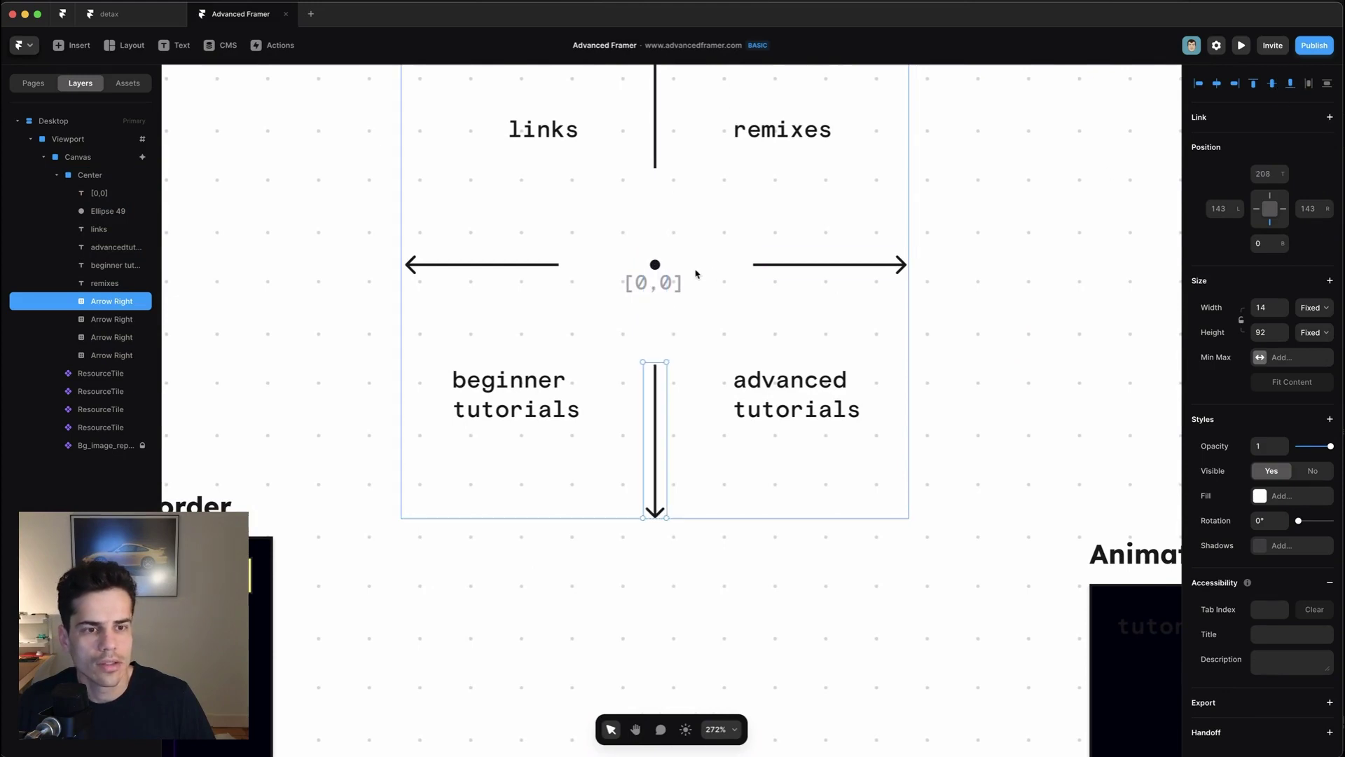
left_click(773, 309)
key("shift+1")
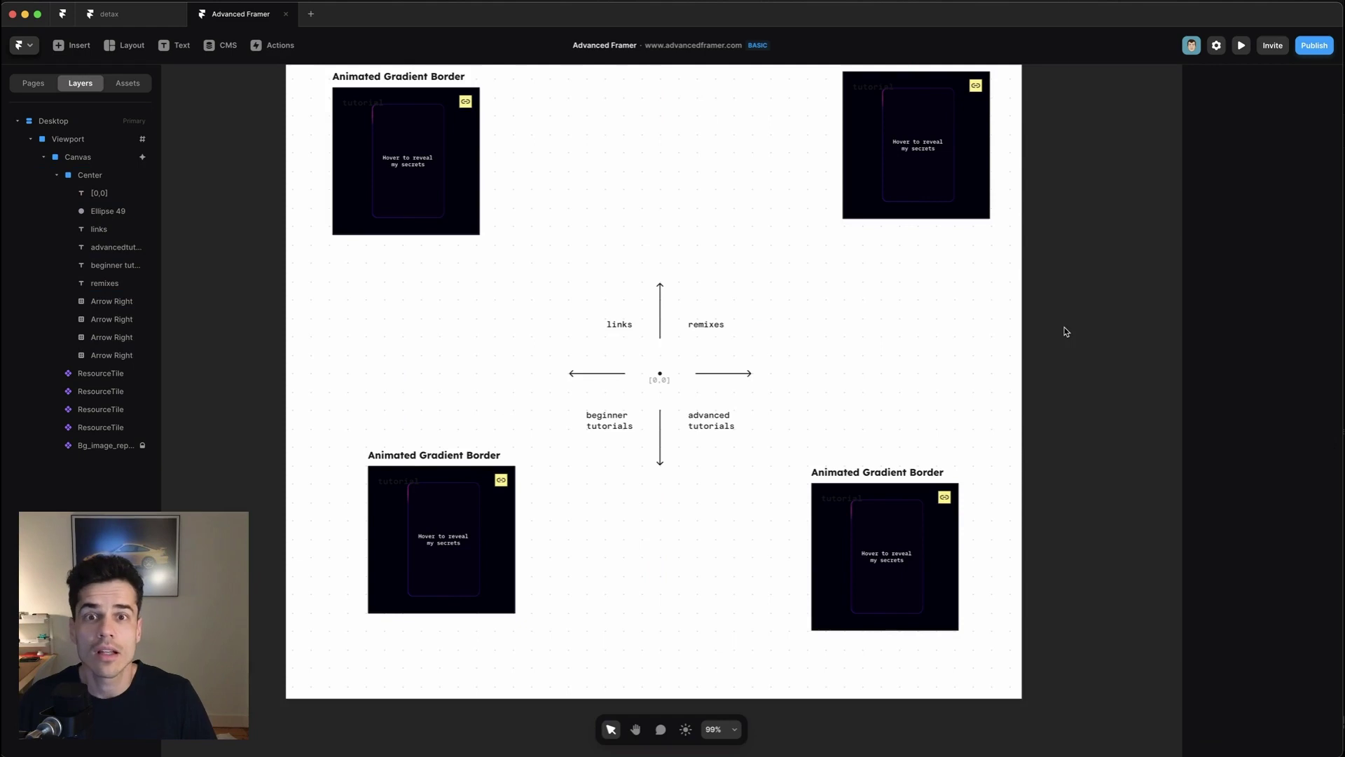
key("ctrl+Right")
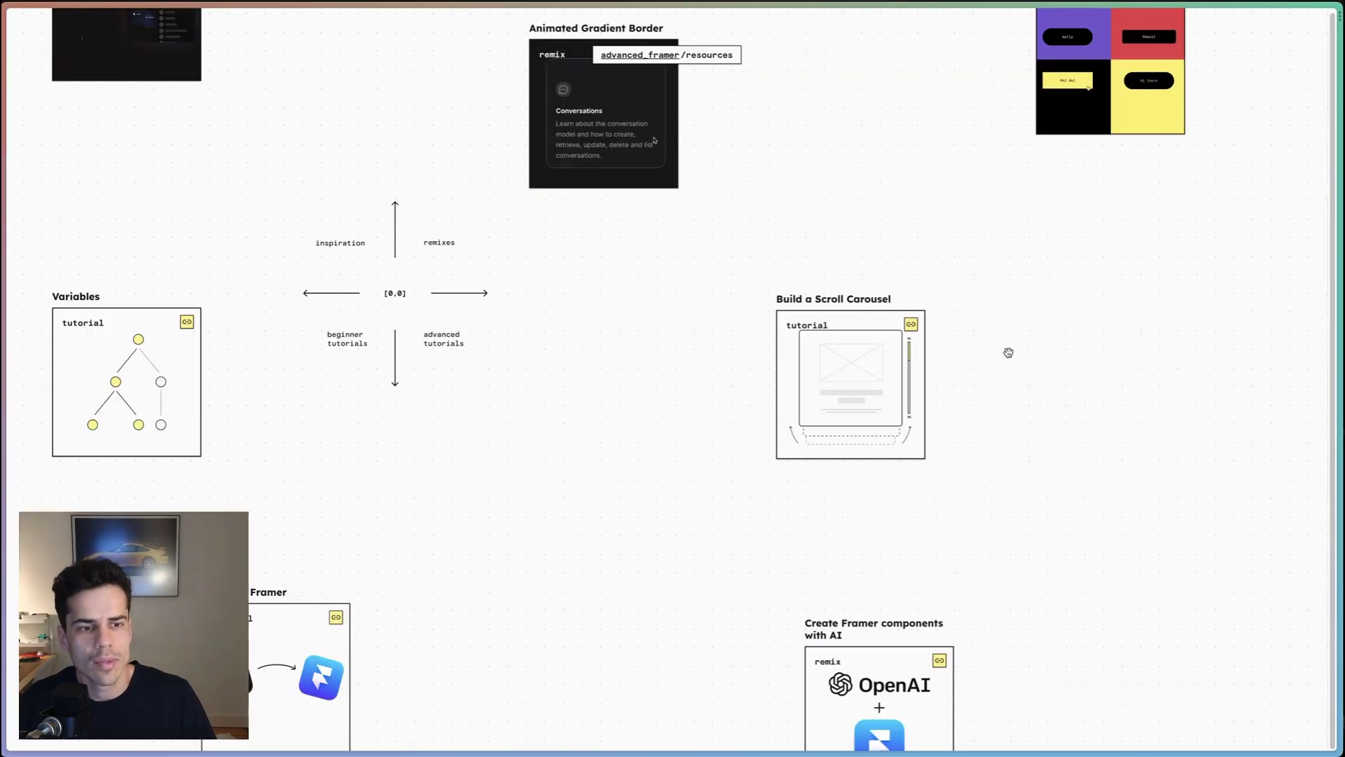
left_click_drag(684, 459, 774, 420)
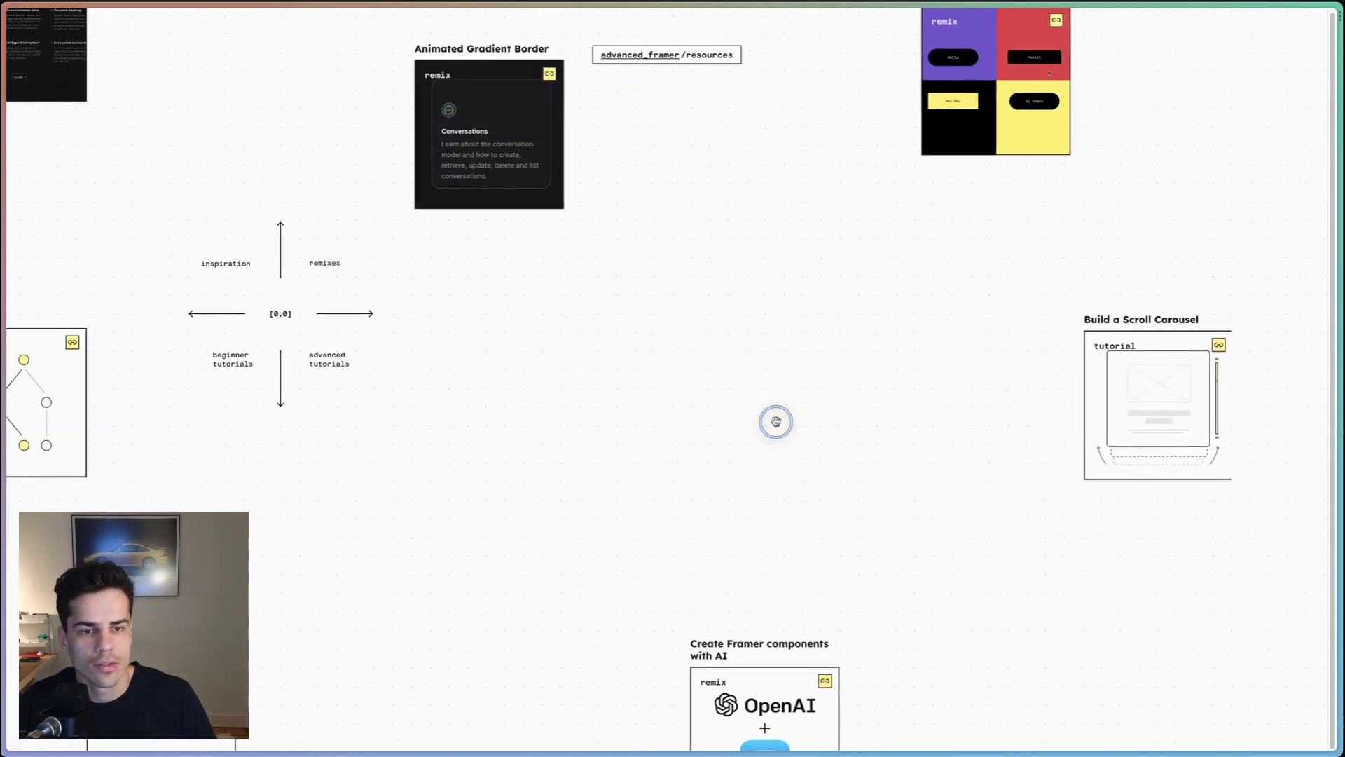
key("super+Tab")
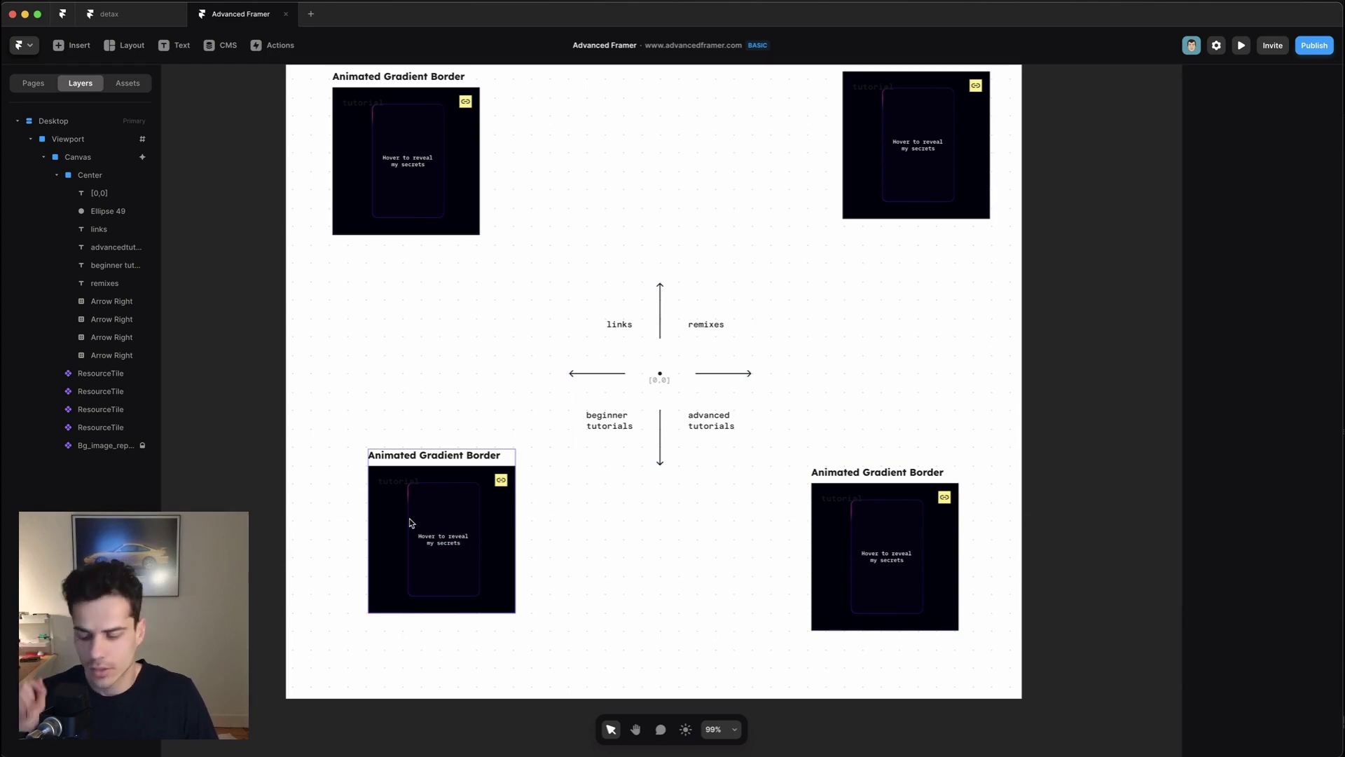
Draw a new frame inside Canvas from the centre toward the bottom-right
left_click(57, 176)
left_click(91, 158)
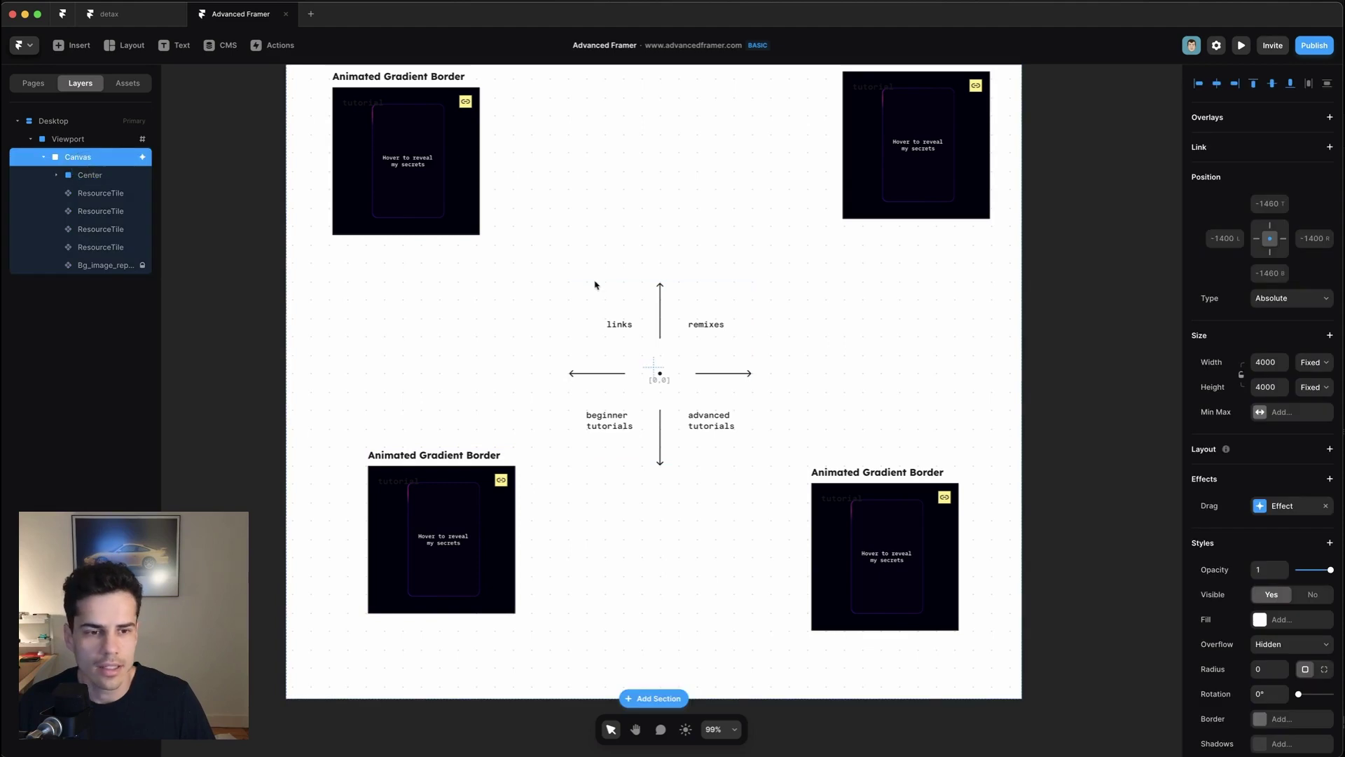
key("f")
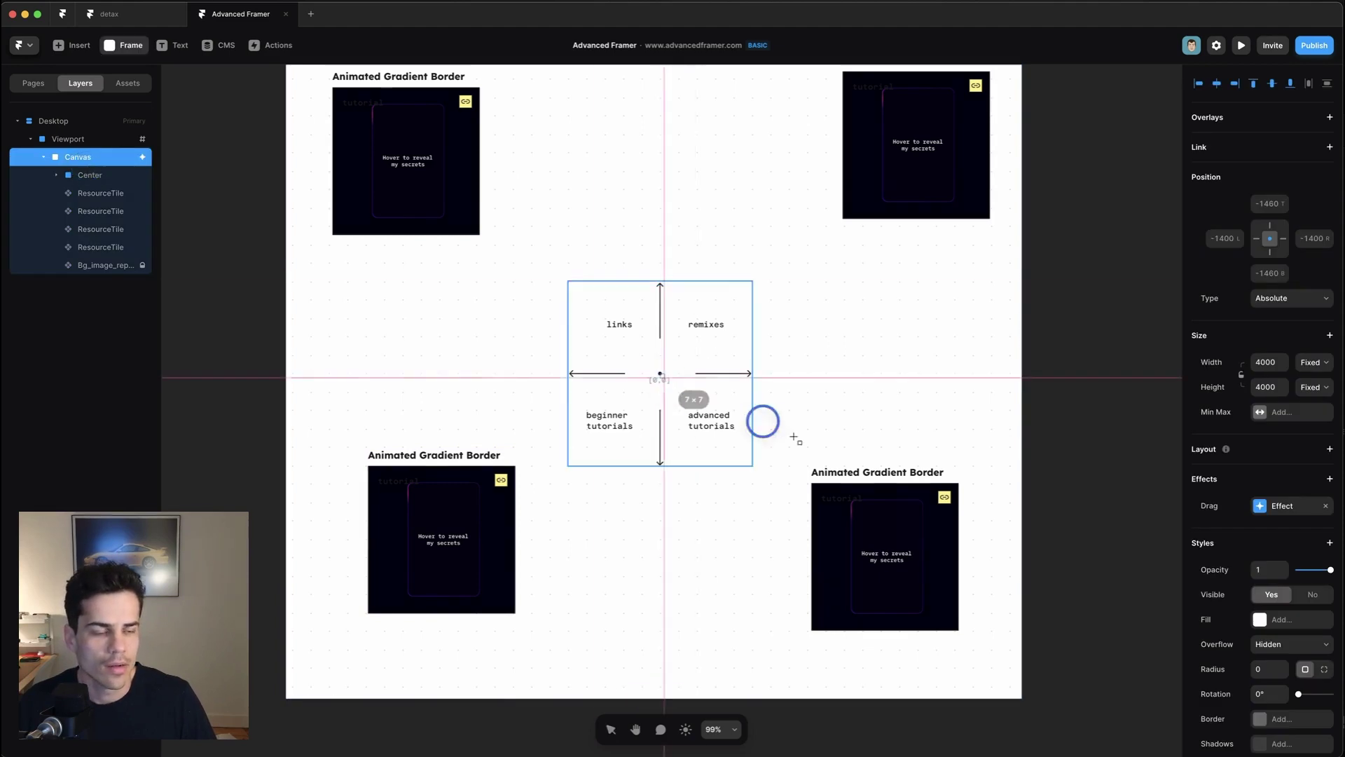
mouse_move(660, 373)
left_mouse_down()
mouse_move(994, 591)
mouse_move(1021, 697)
left_mouse_up()
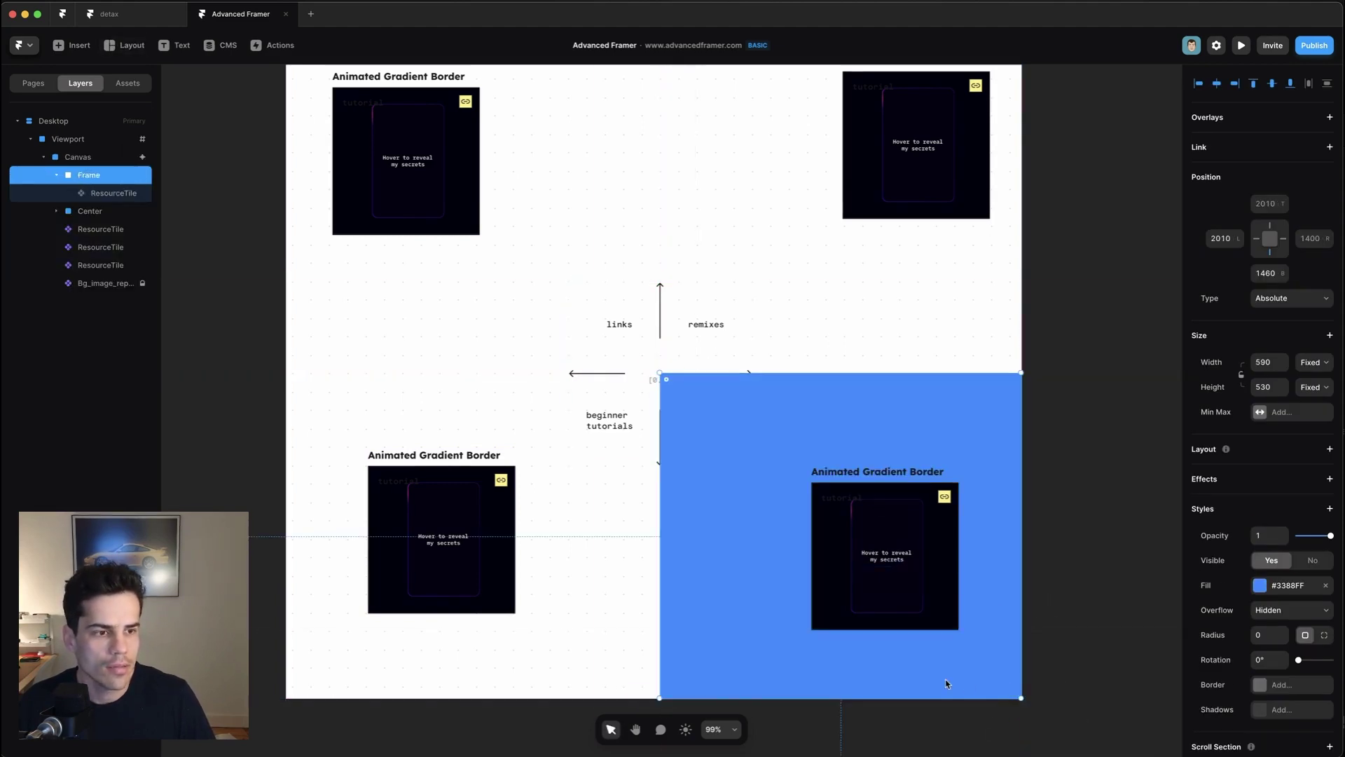
Set the frame's width and height to Relative 50% and align it to the Canvas bottom
left_click(1321, 366)
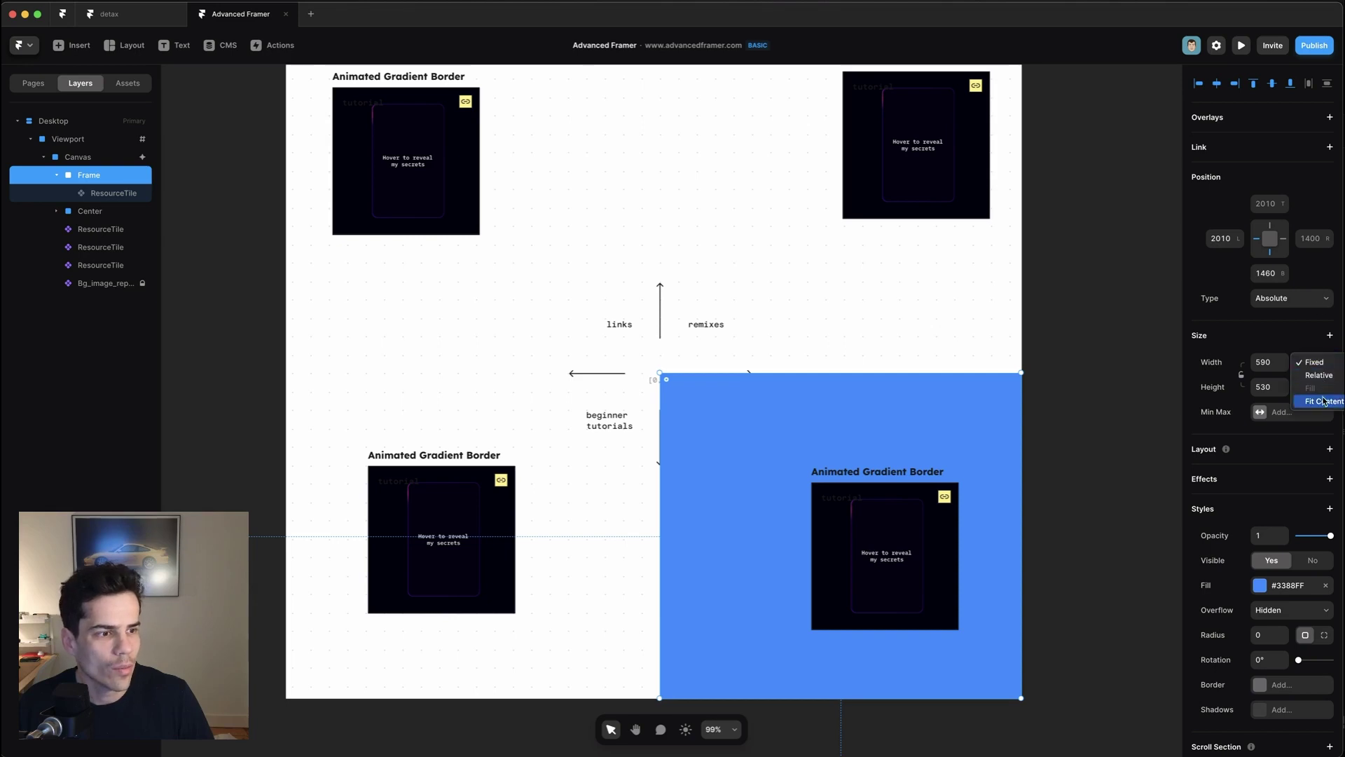
left_click(1318, 376)
left_click(1268, 362)
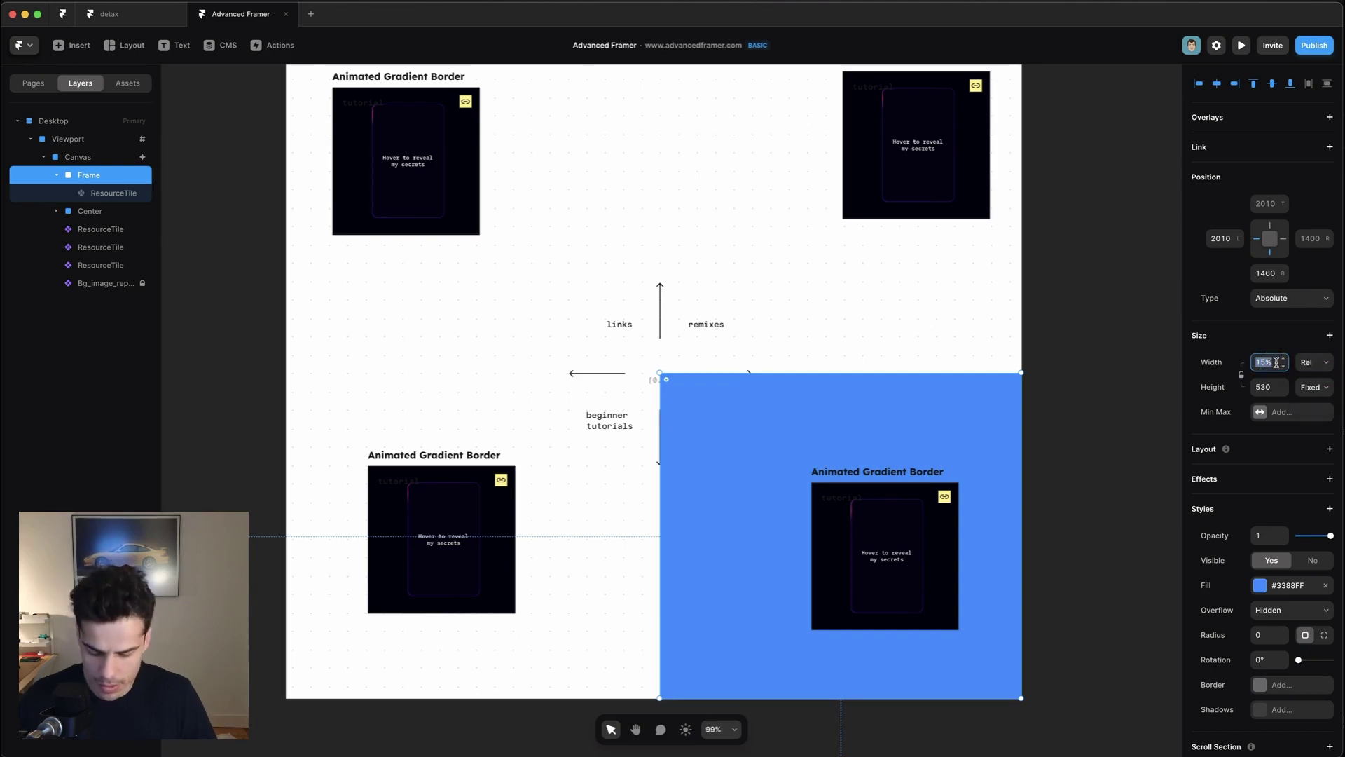
type("50")
key("Return")
left_click(1311, 386)
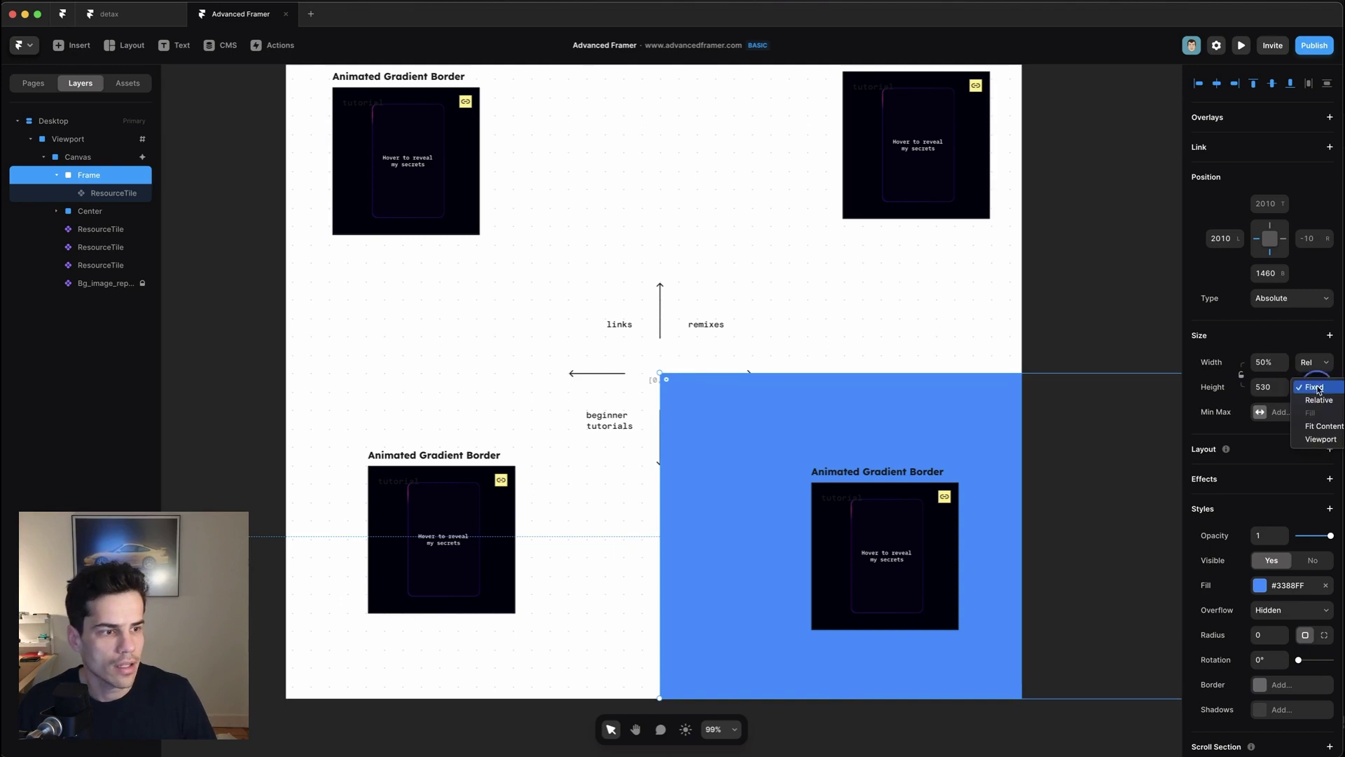
left_click(1319, 401)
left_click(1268, 387)
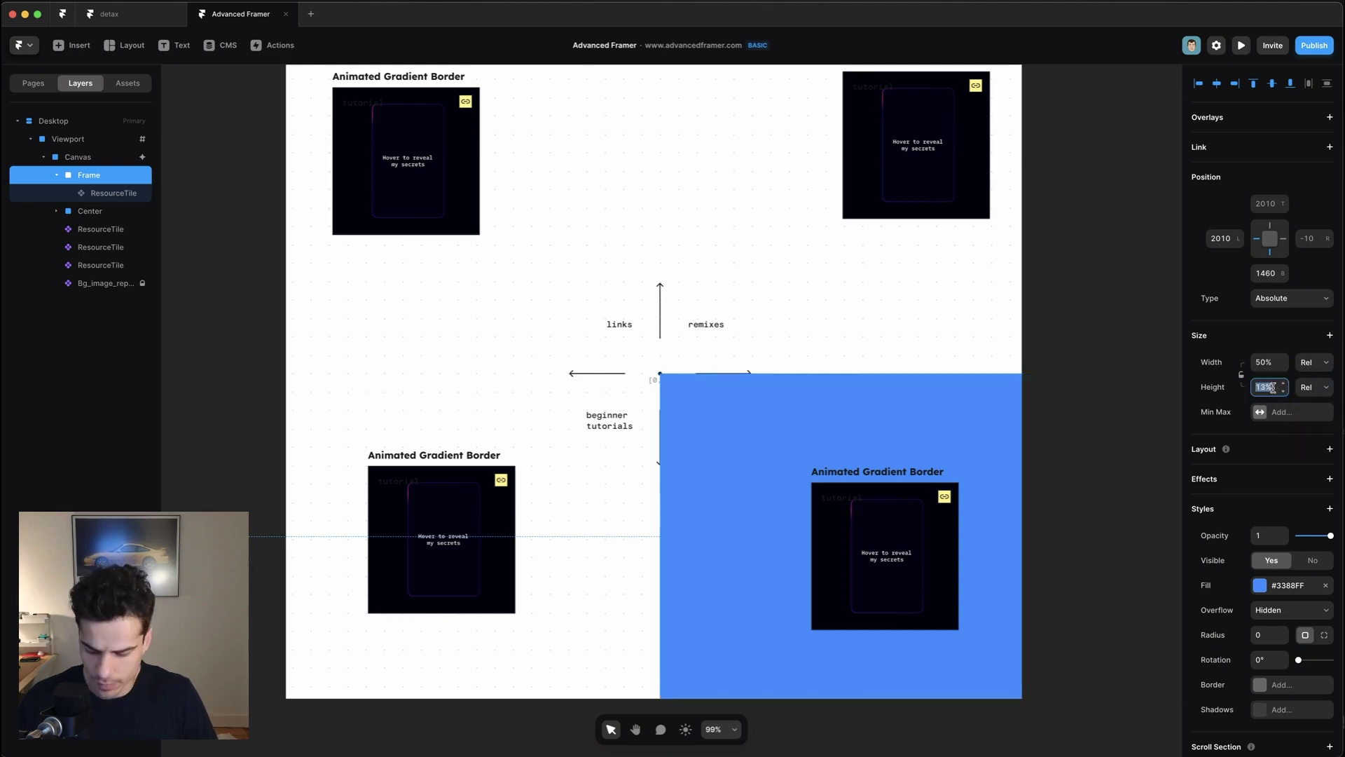
type("50")
key("Return")
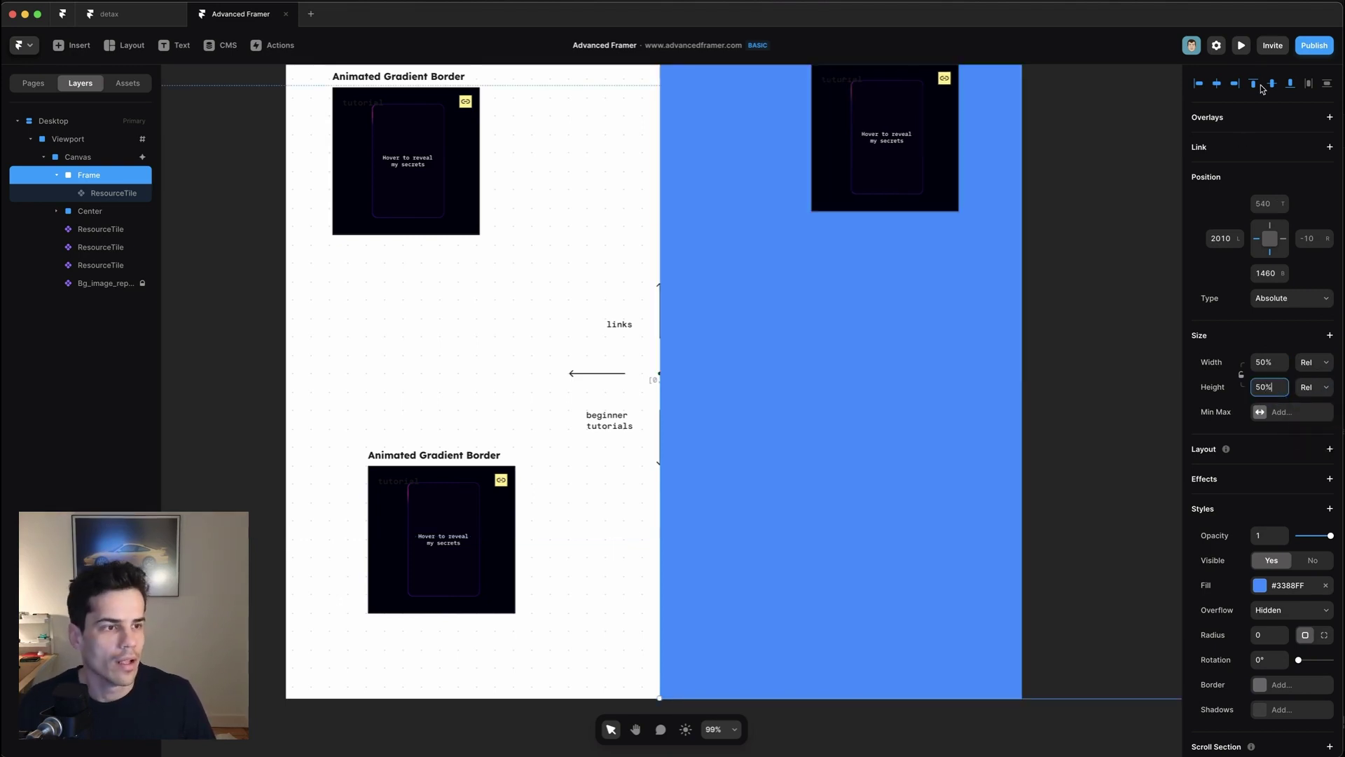
left_click(1291, 84)
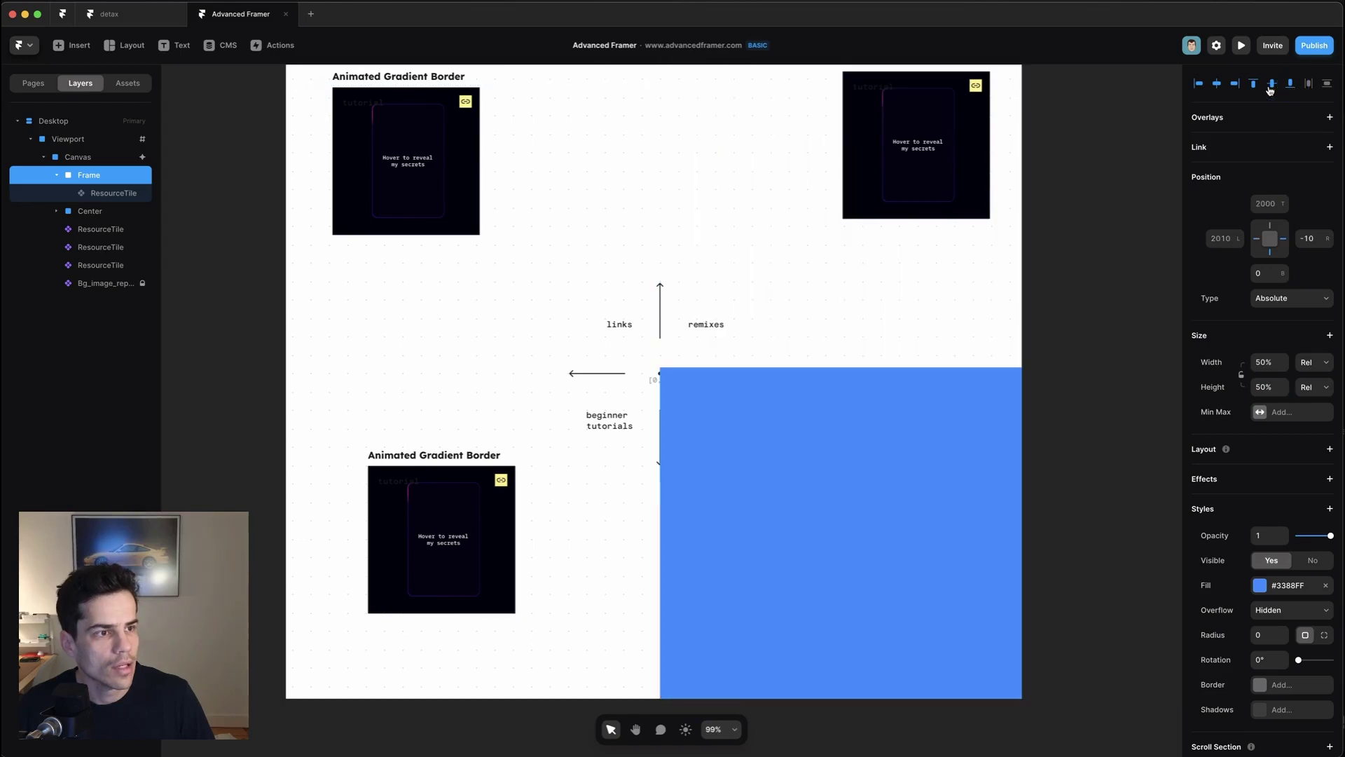
Align the frame right, move its ResourceTile out to Canvas, and layer the frame beneath the tiles
left_click(1235, 84)
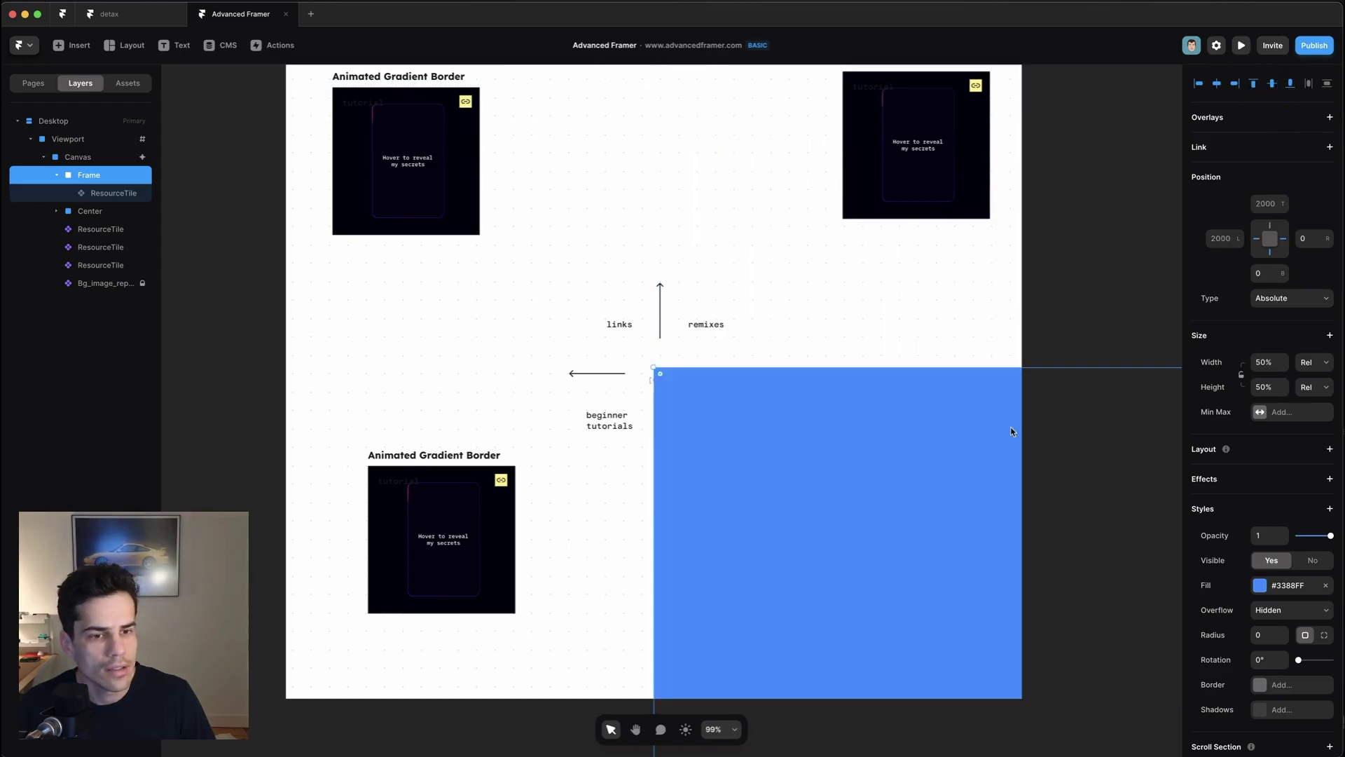
left_click(117, 196)
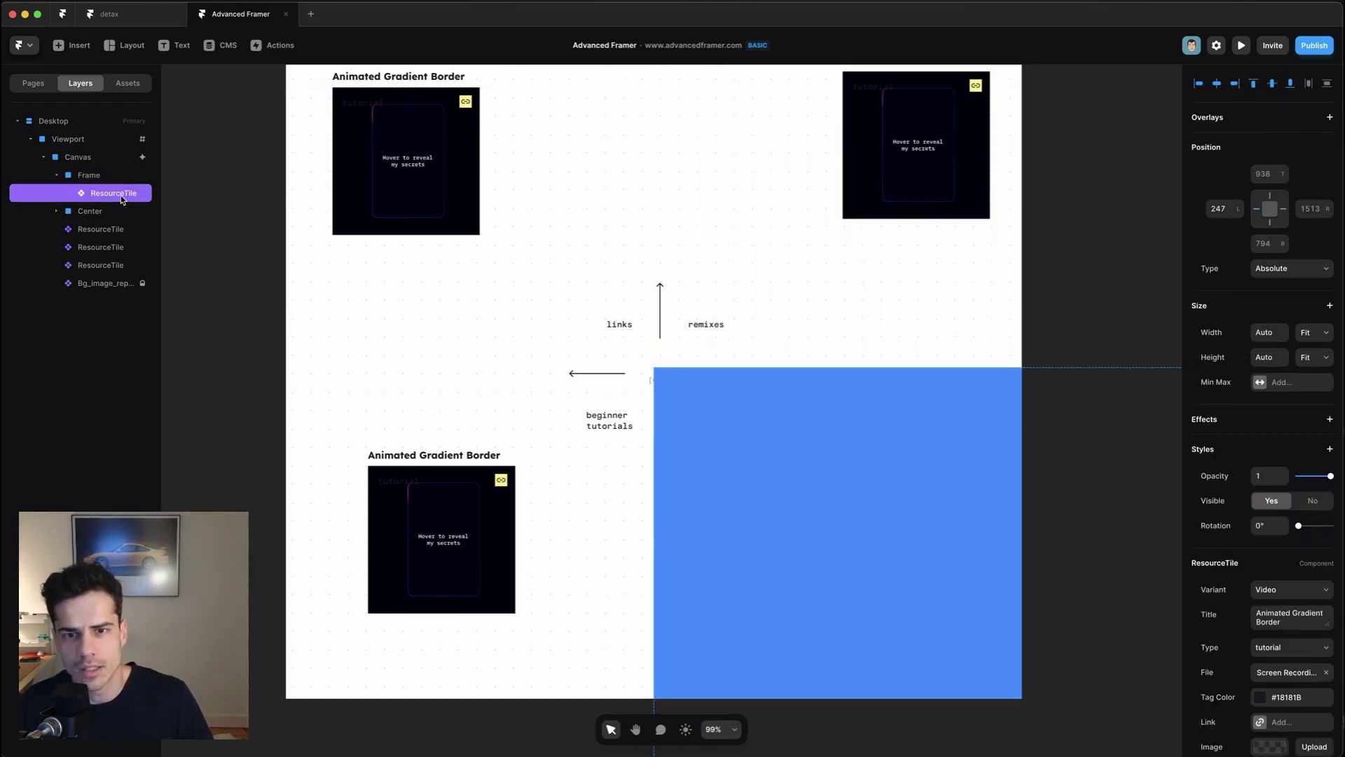
left_click_drag(119, 194, 103, 171)
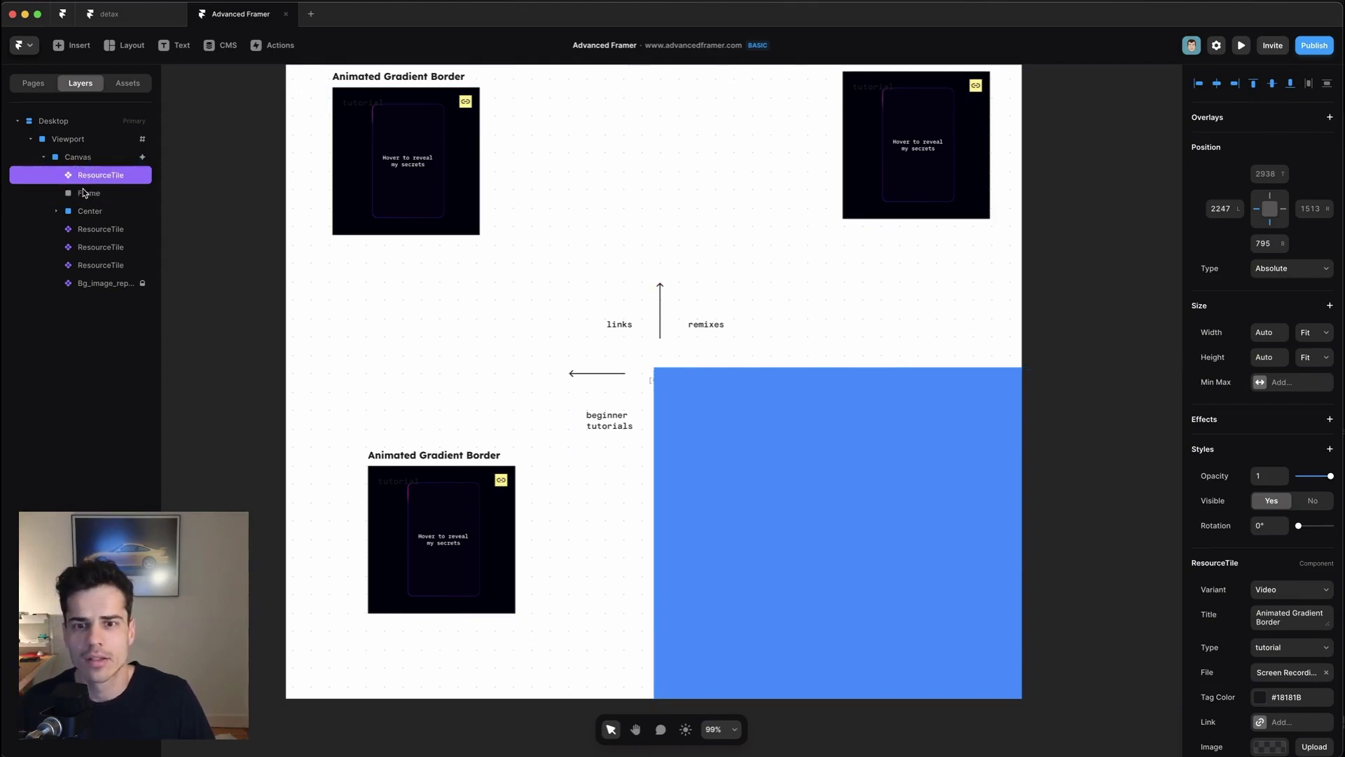
left_click(70, 197)
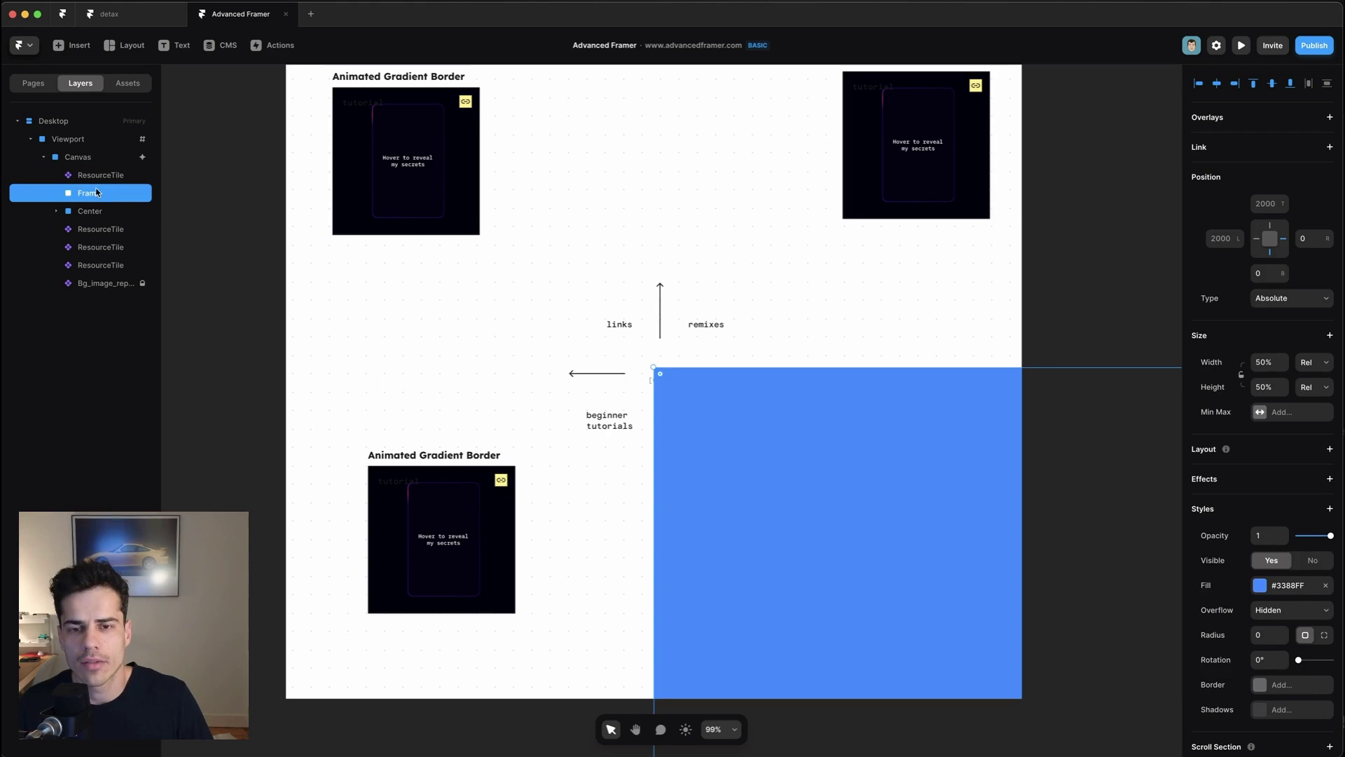
left_click_drag(97, 193, 103, 273)
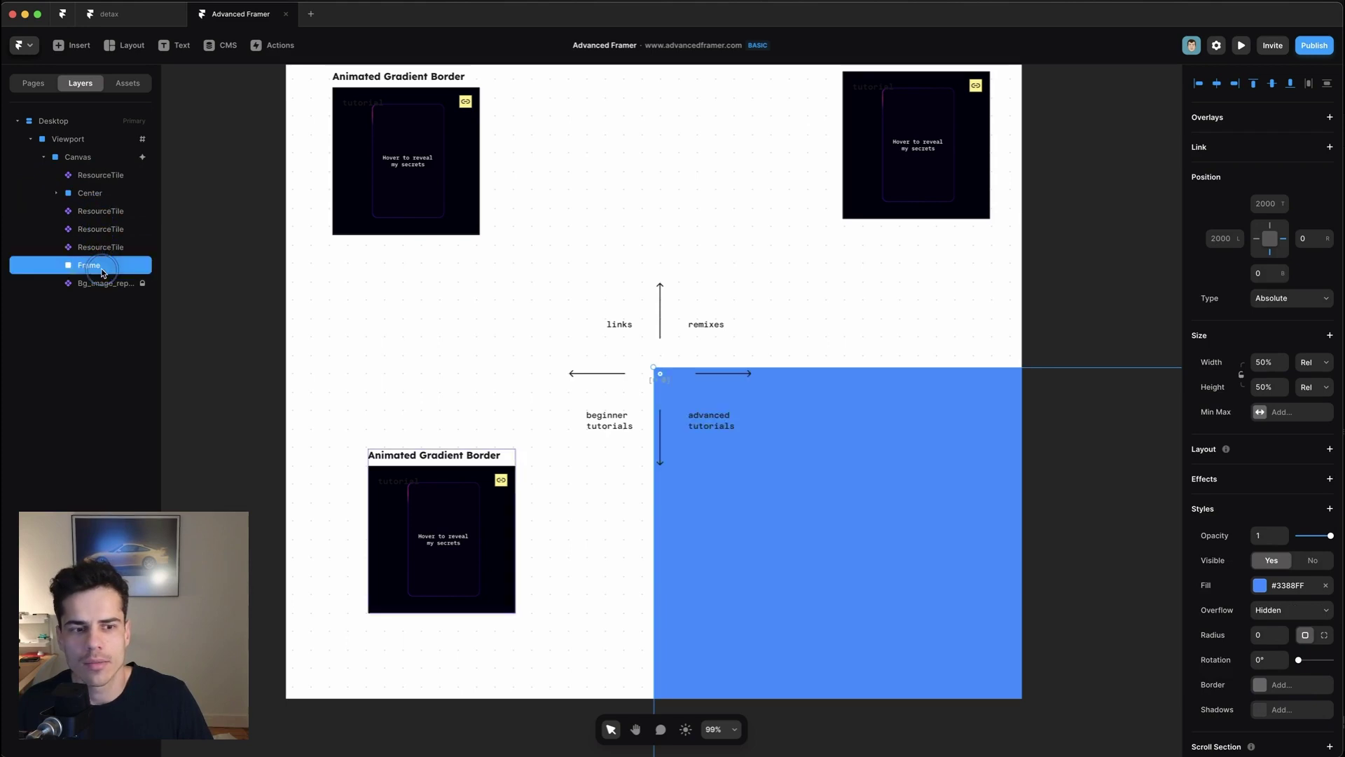
Name the frame's scroll section 'advanced'
scroll(1312, 543, "down", 3)
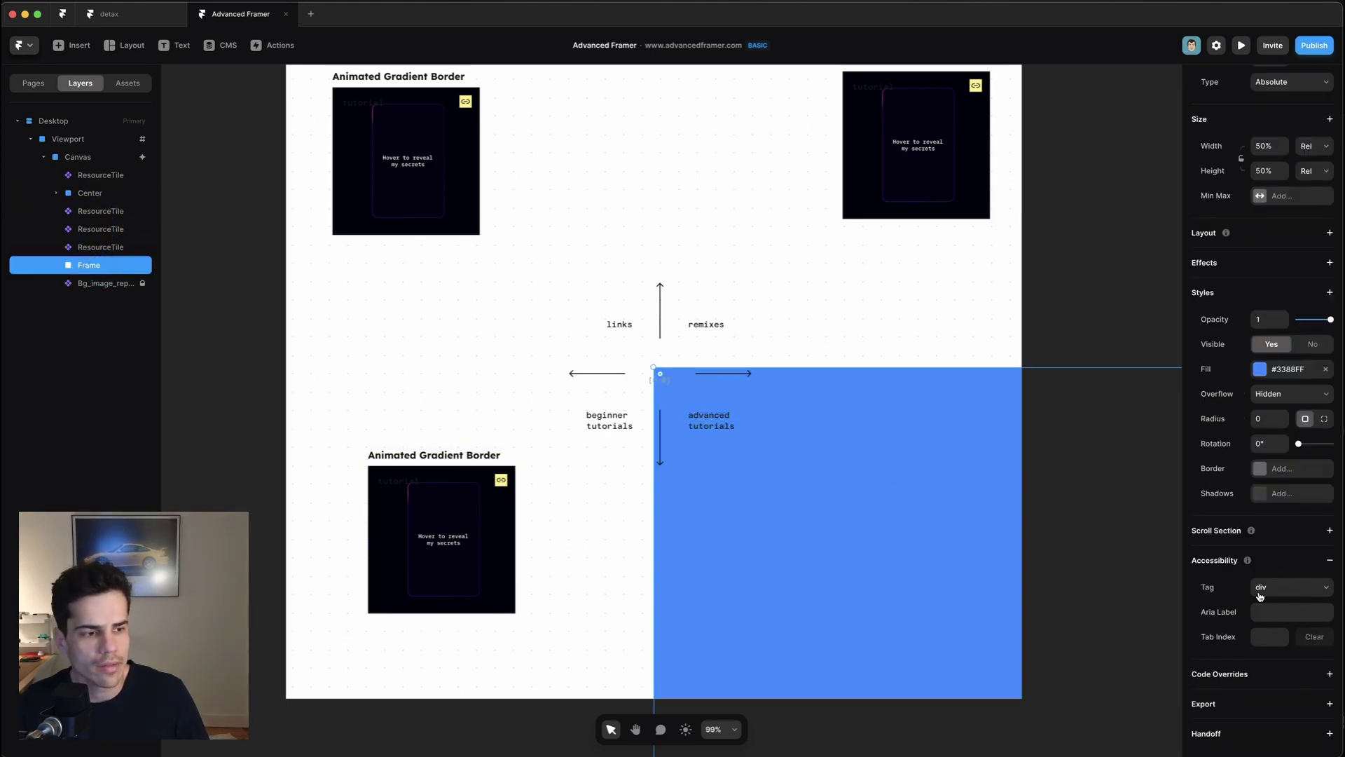
left_click(1307, 531)
left_click(1290, 554)
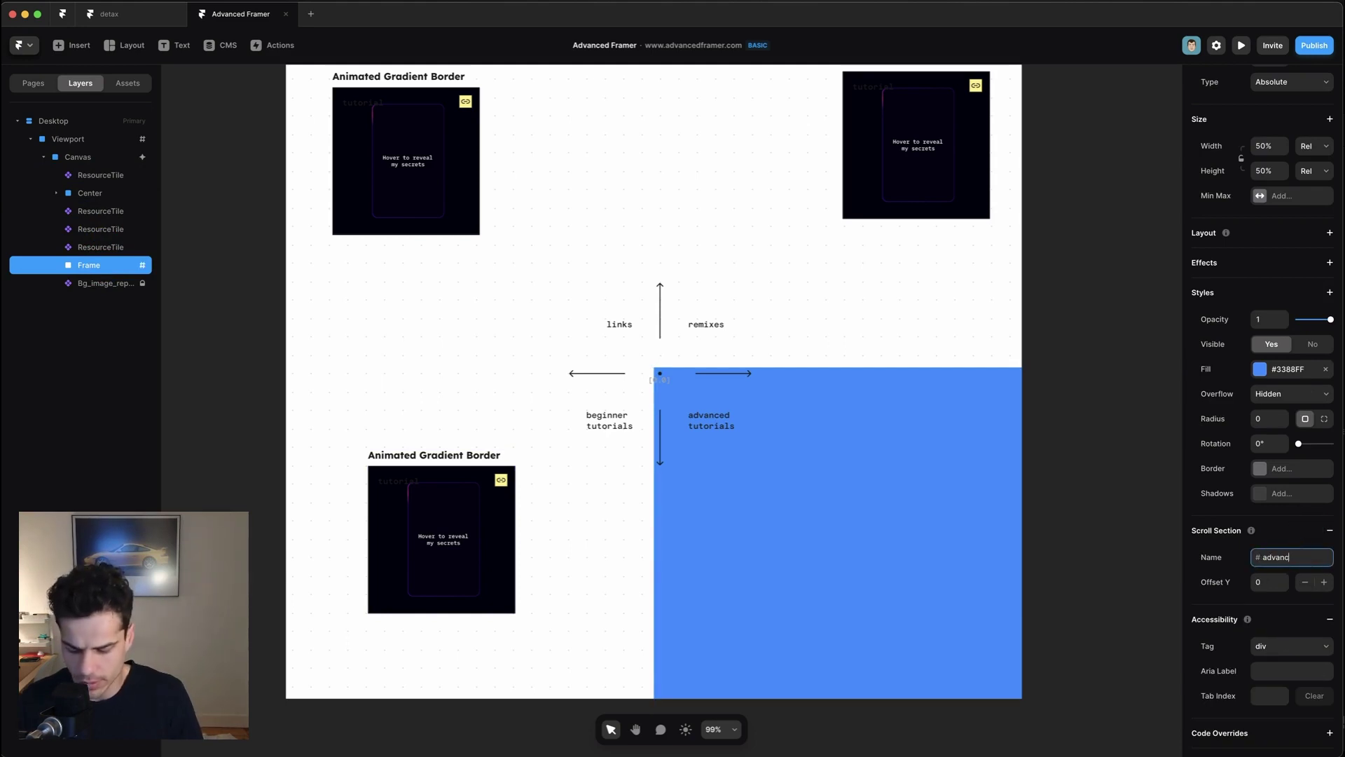
left_click(937, 556)
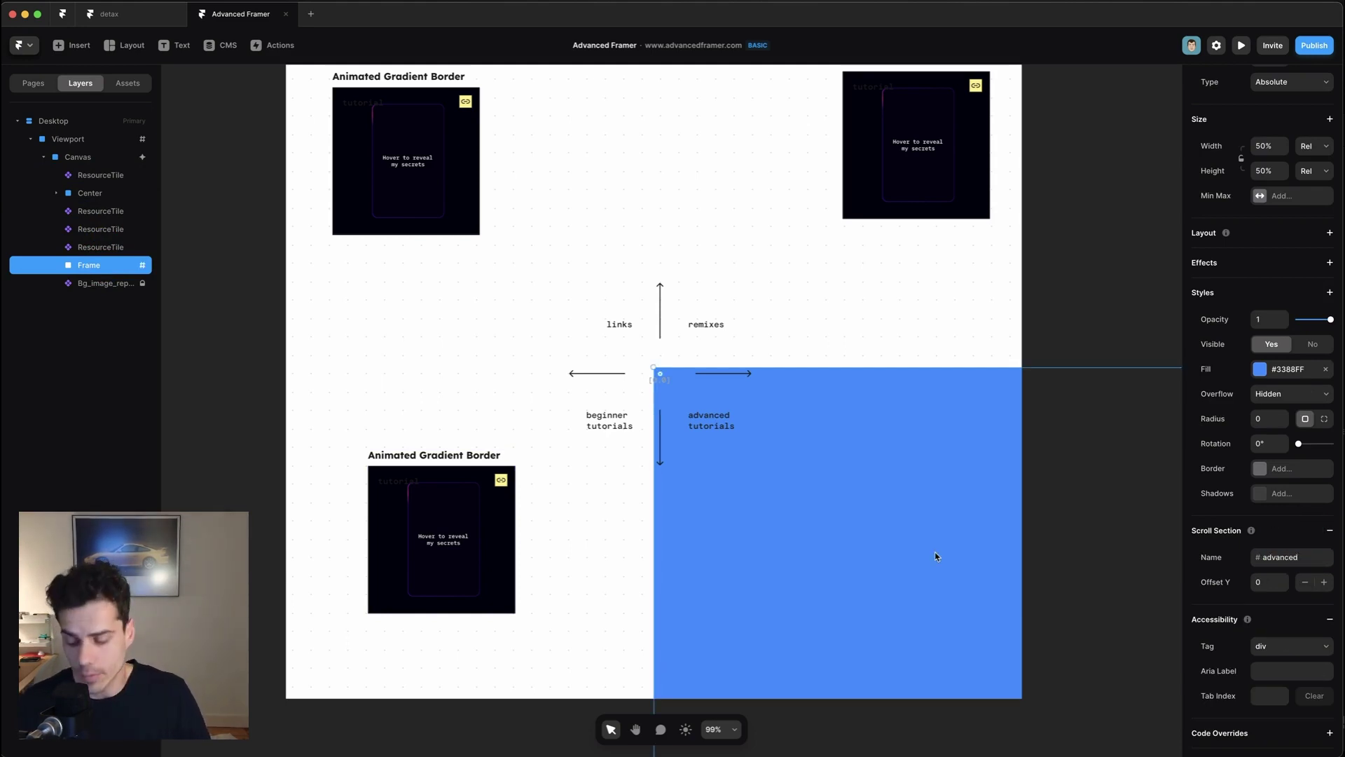
Duplicate the quadrant frame three times into the bottom-left, top-left and top-right quarters
key("super+d")
key("super+d")
key("super+d")
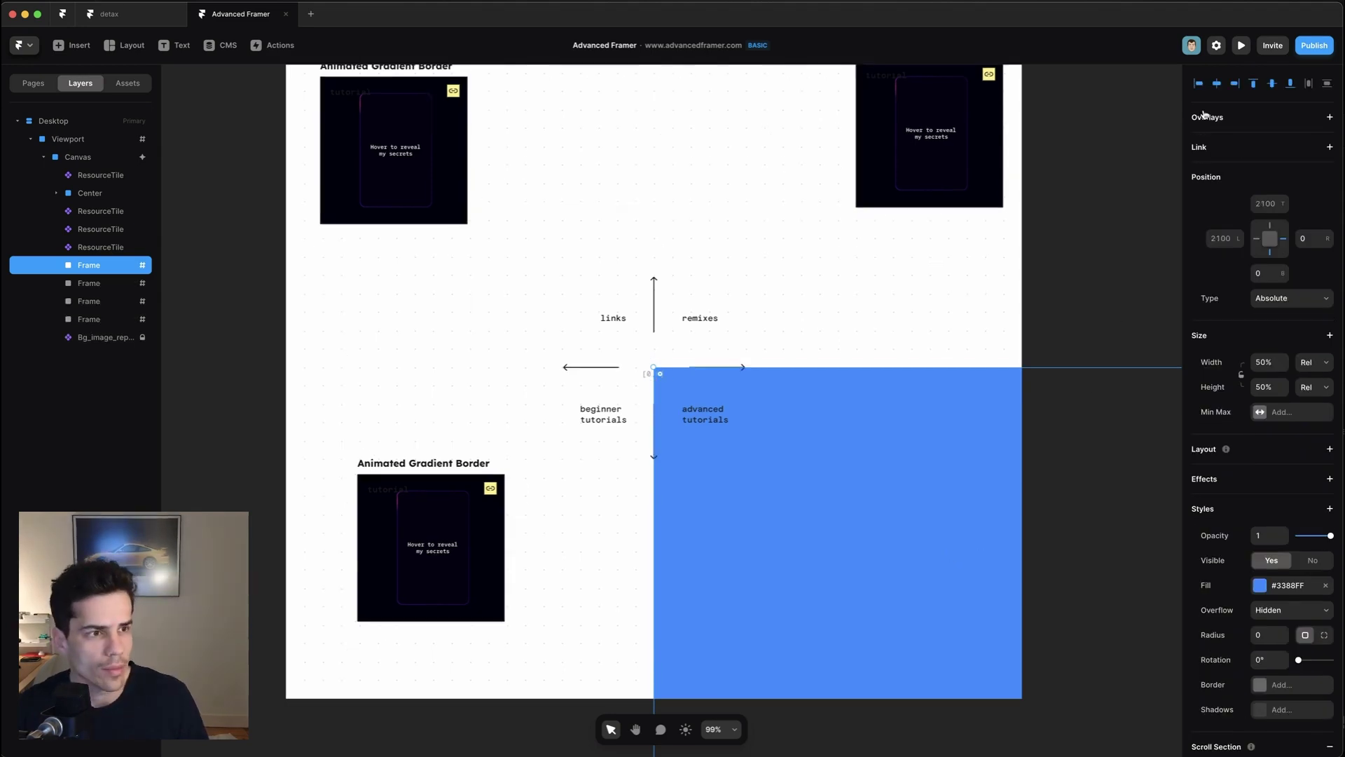
left_click(1199, 84)
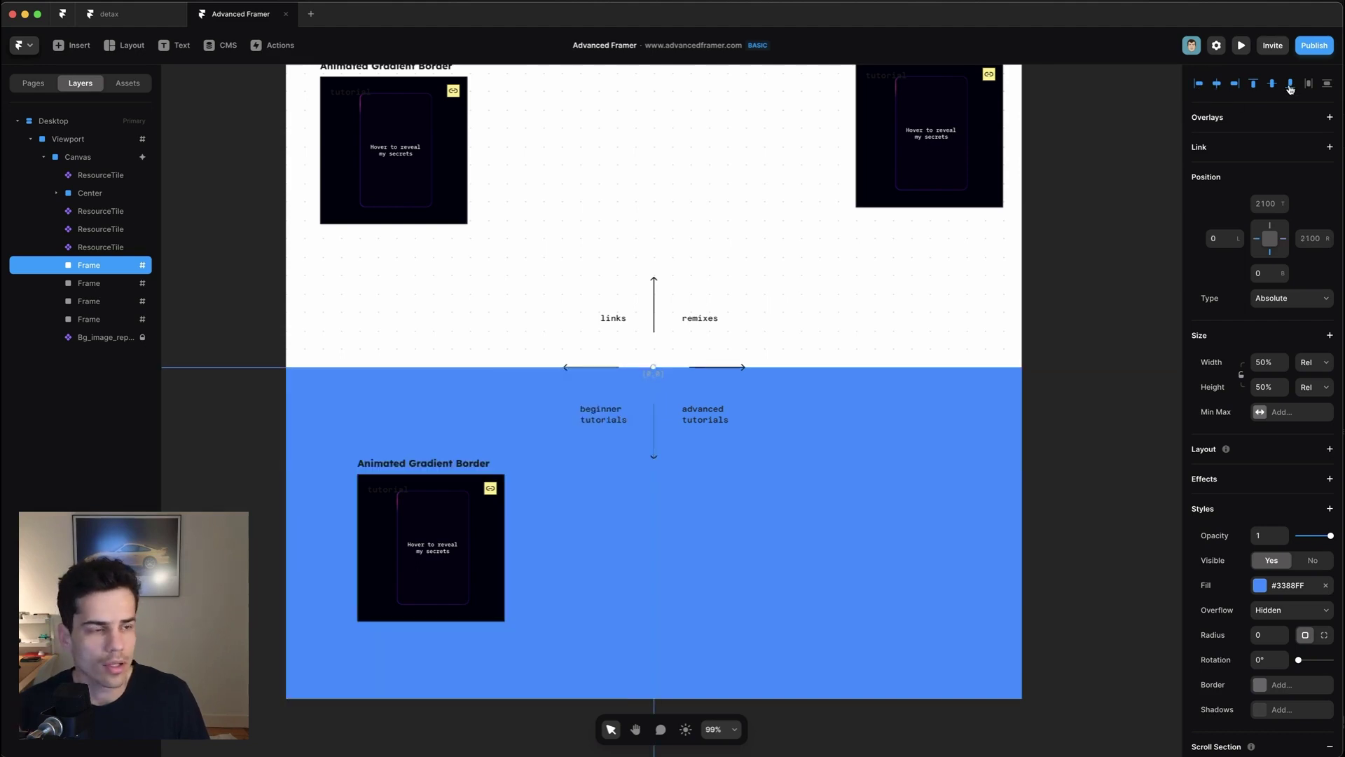
left_click(92, 283)
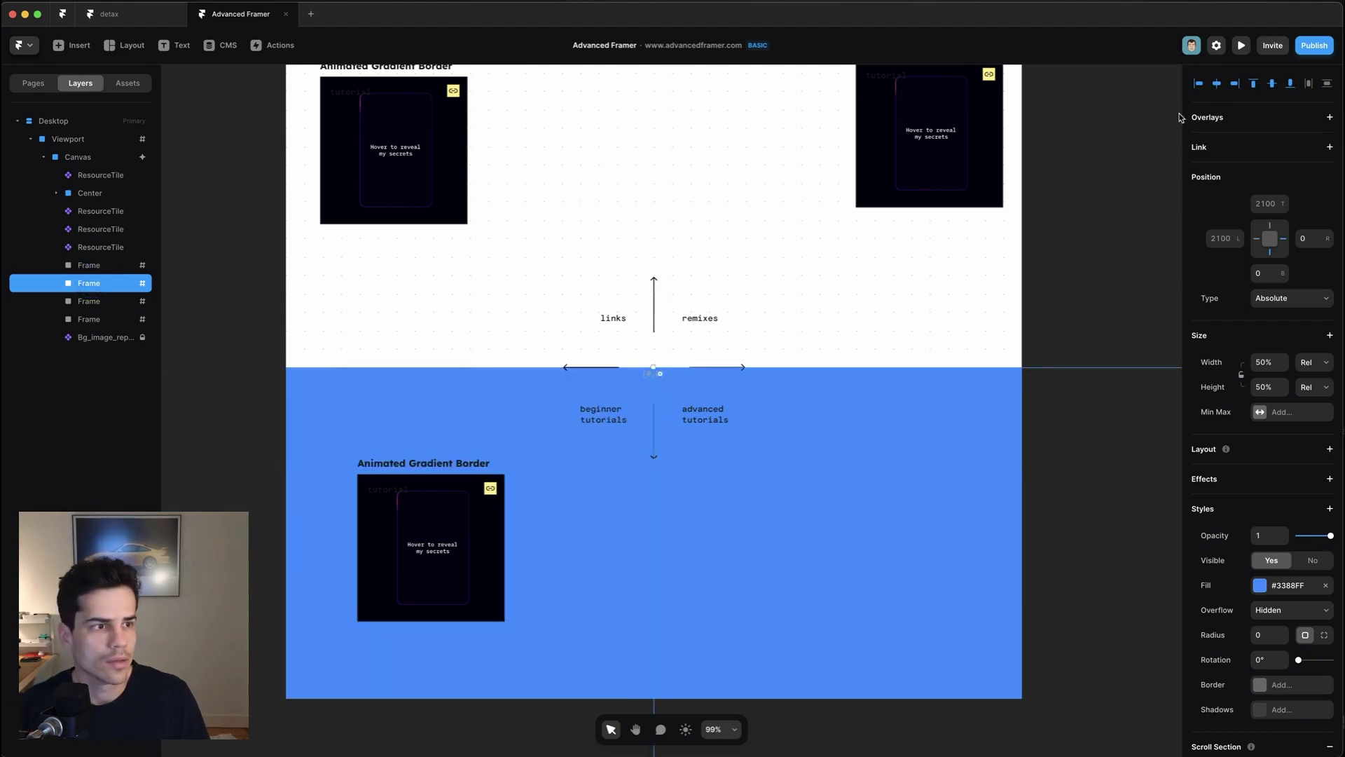
left_click(1254, 83)
left_click(1199, 83)
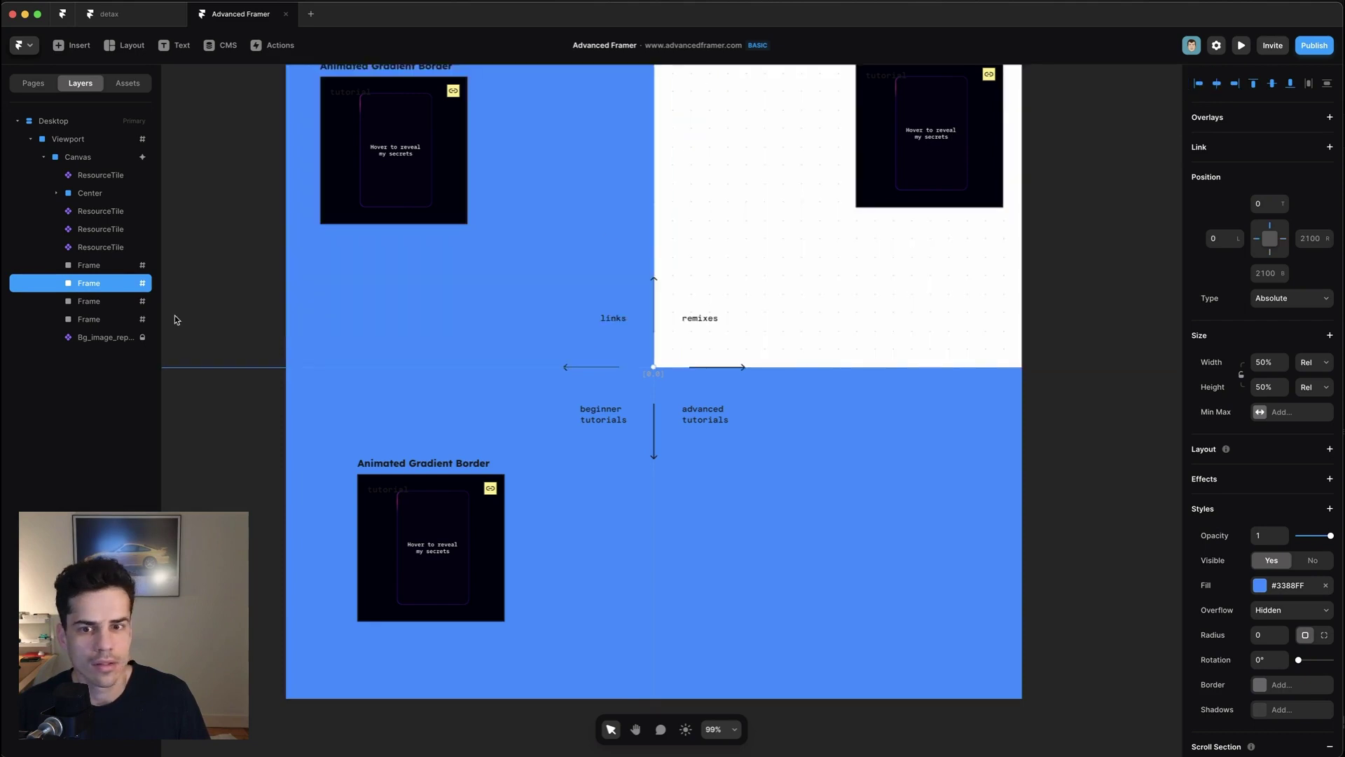
left_click(107, 303)
scroll(1226, 146, "up", 3)
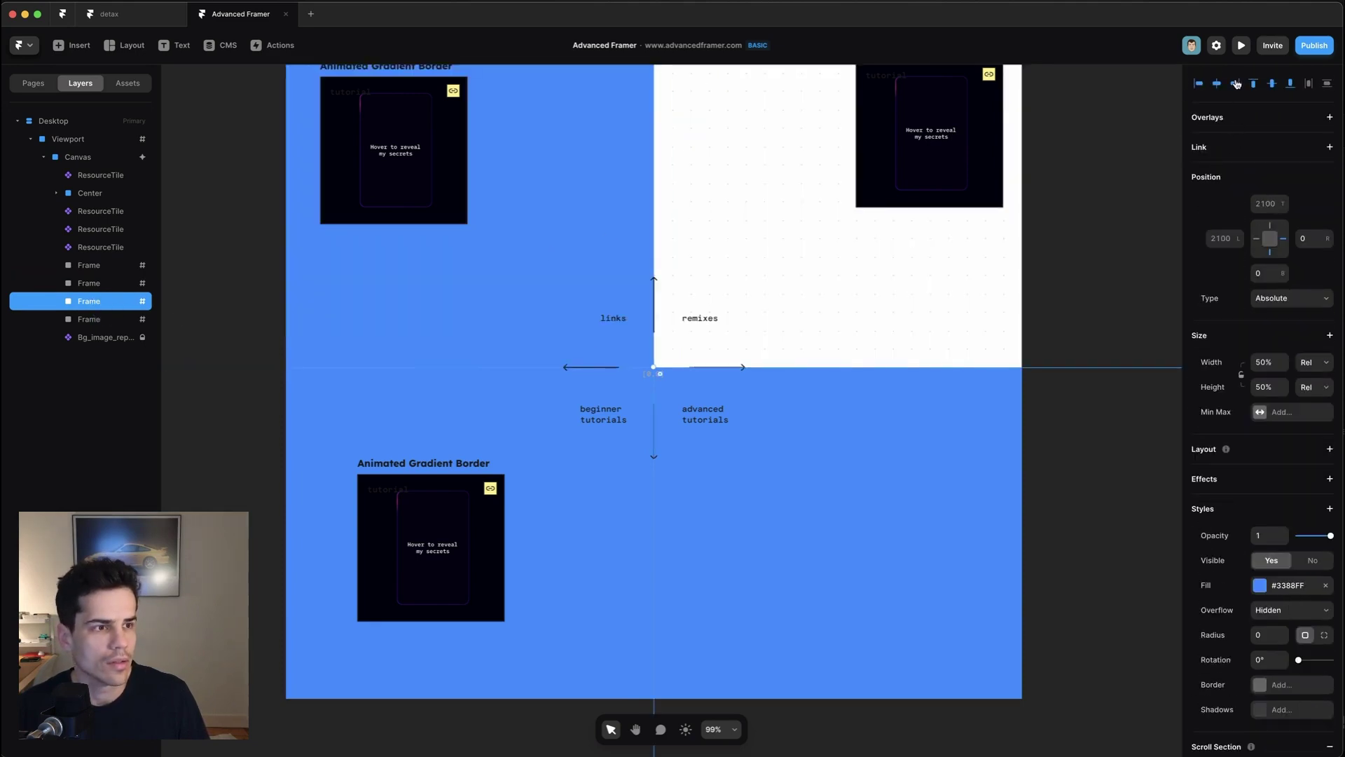
left_click(1252, 84)
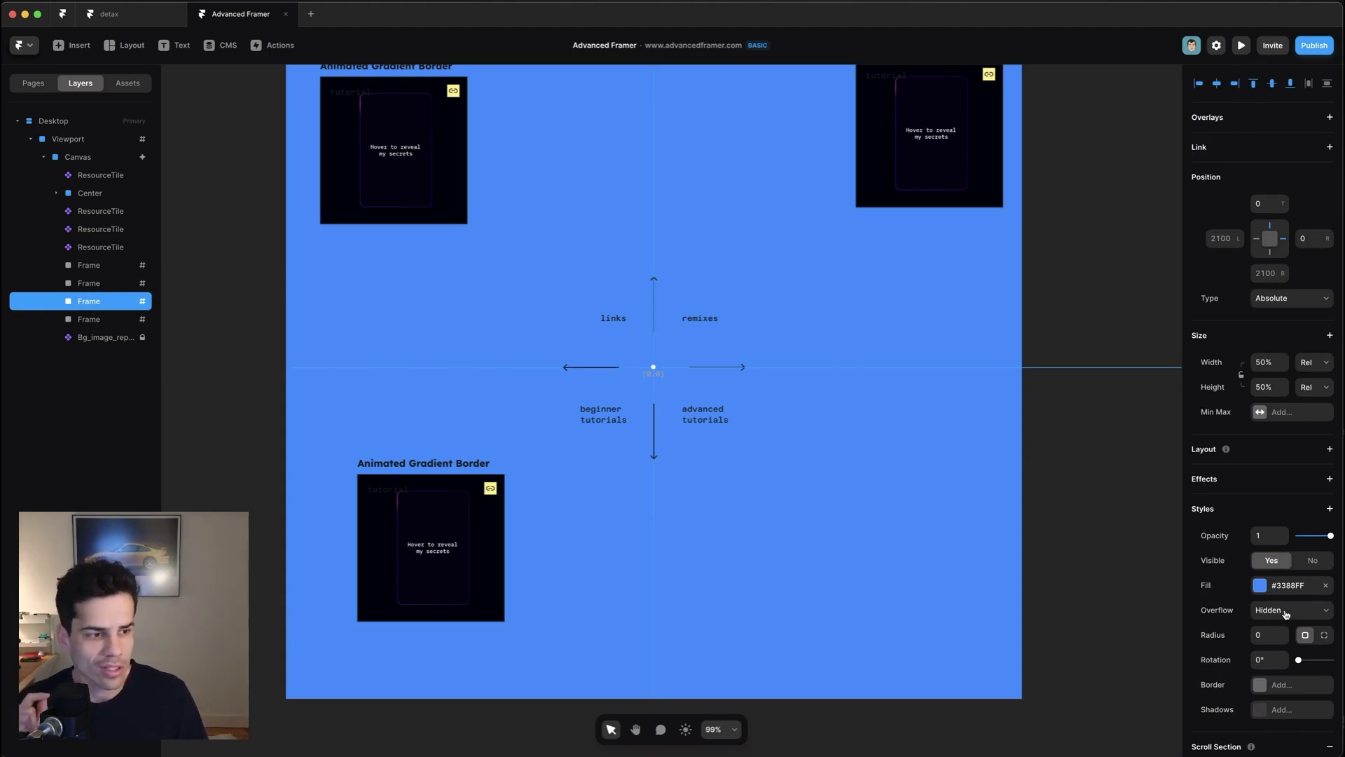
Rename one copy's scroll section to 'remix'
scroll(1288, 420, "down", 5)
left_click(1296, 499)
type("rem")
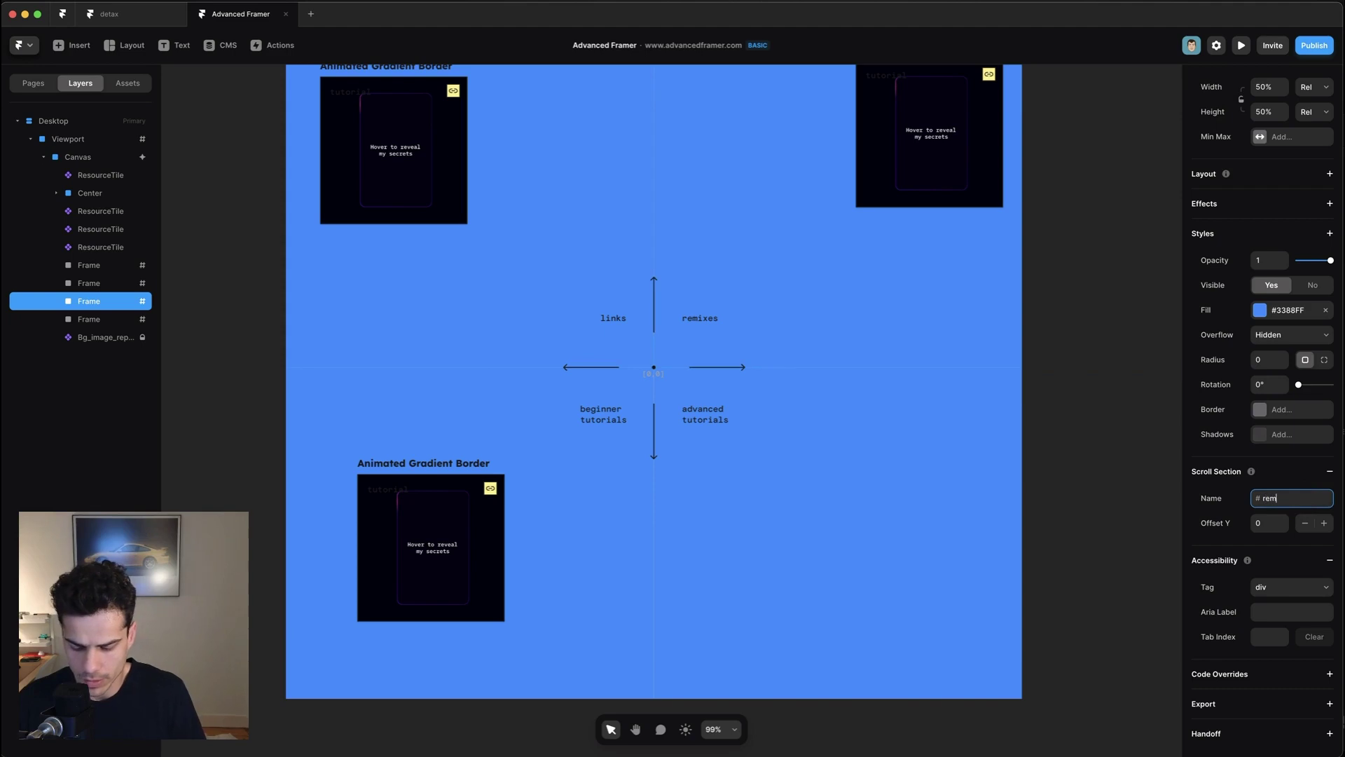
type("ix")
Remove the fill from all four quadrant frames so the white Canvas shows
left_click(876, 526)
left_click(633, 525, "shift")
left_click(826, 264, "shift")
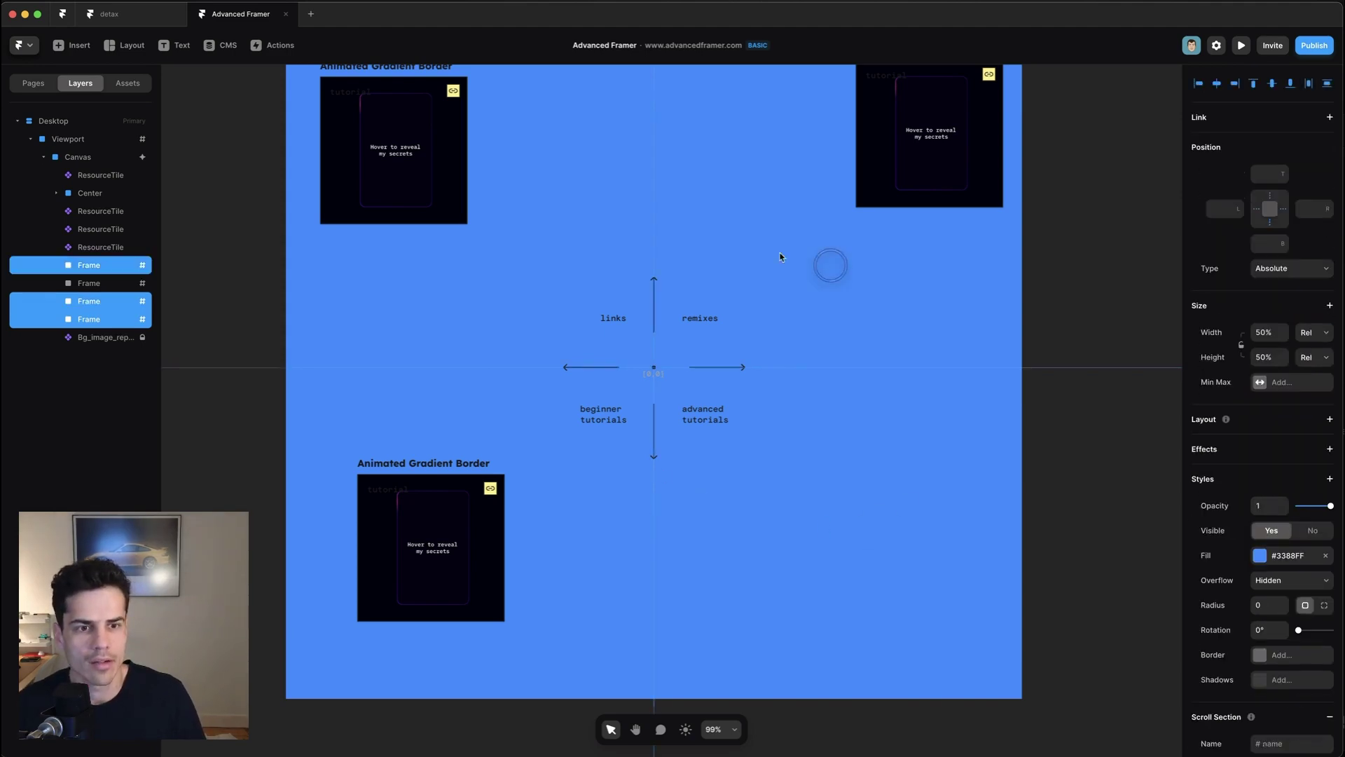
left_click(568, 258, "shift")
left_click(1326, 555)
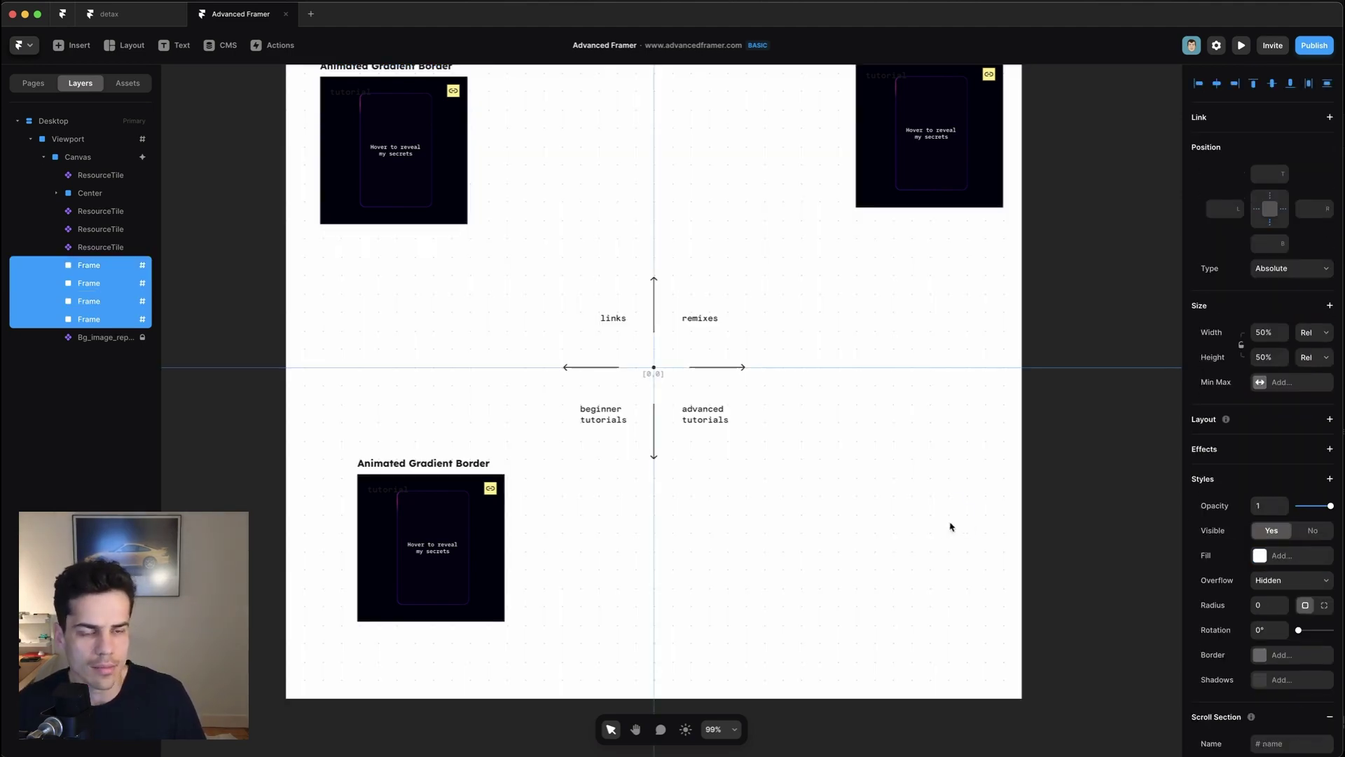
Edit the scroll section names of the remaining quadrant frames
left_click(952, 525)
left_click(1265, 498)
left_click(570, 519)
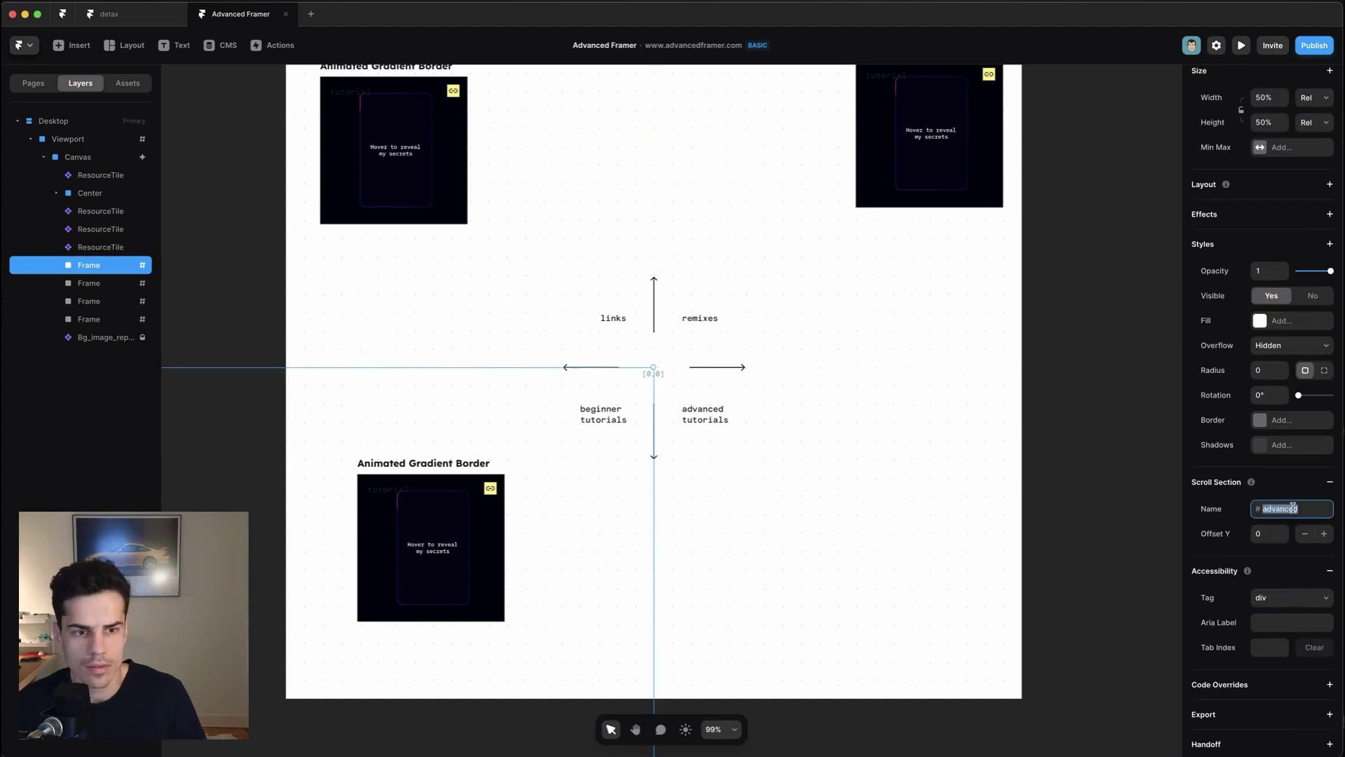
scroll(450, 303, "up", 3)
left_click(450, 303)
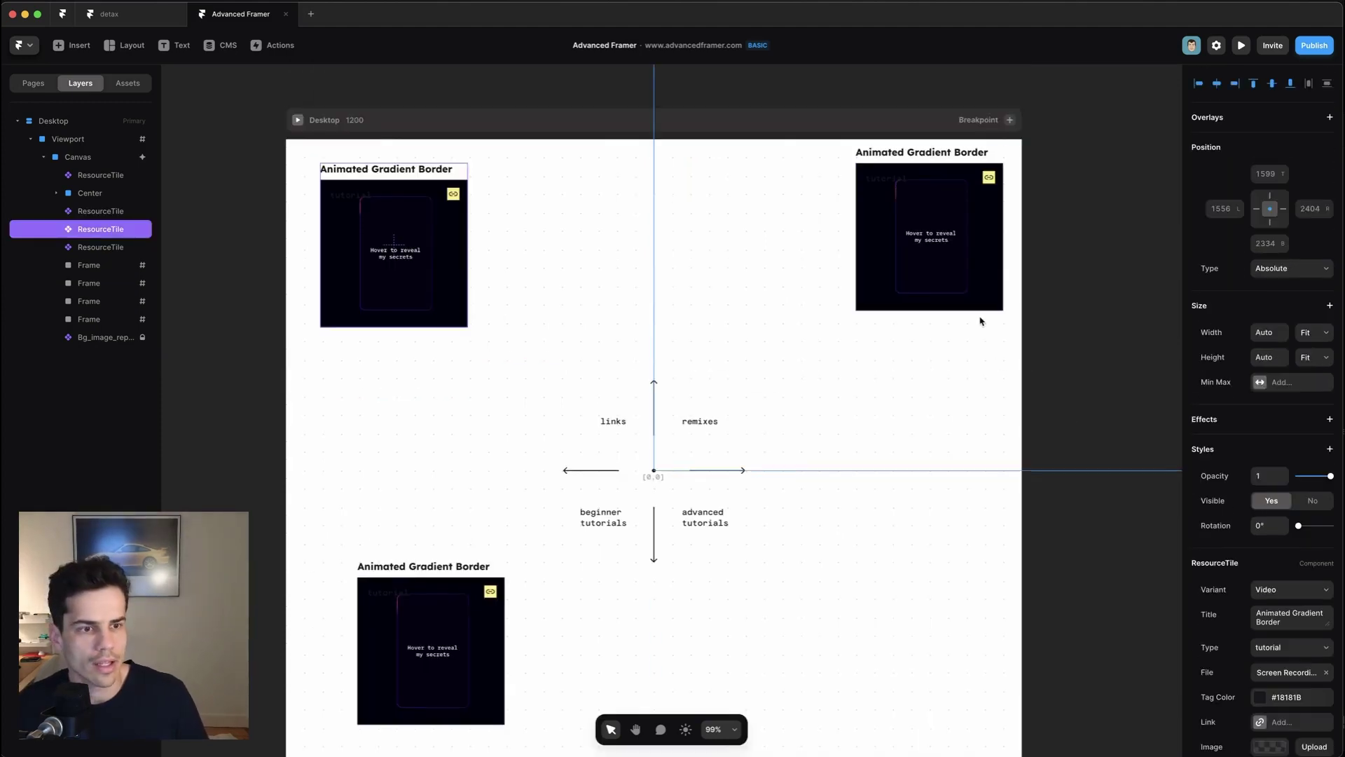
Add a Drag effect to all four ResourceTile tiles with Freeform off and momentum on
left_click(961, 300, "shift")
left_click(471, 671, "shift")
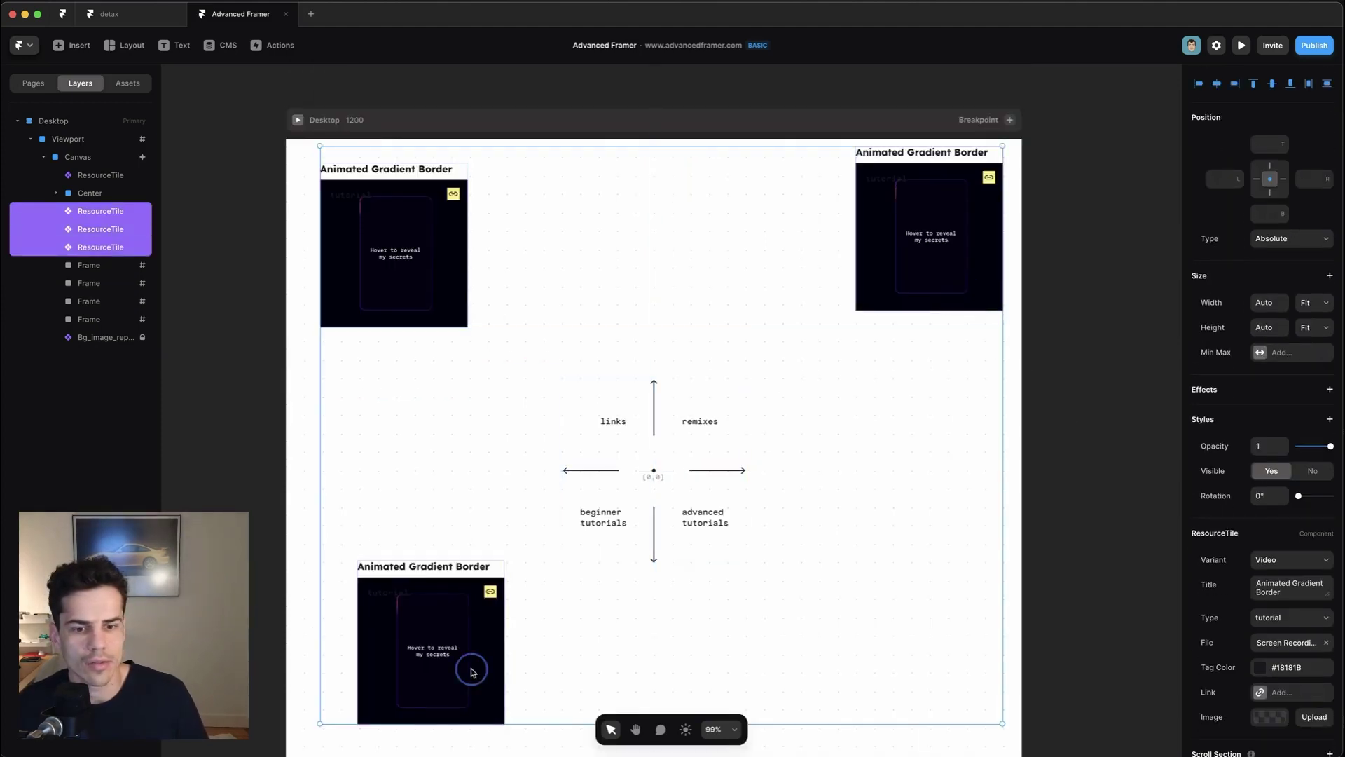
left_click(101, 179, "shift")
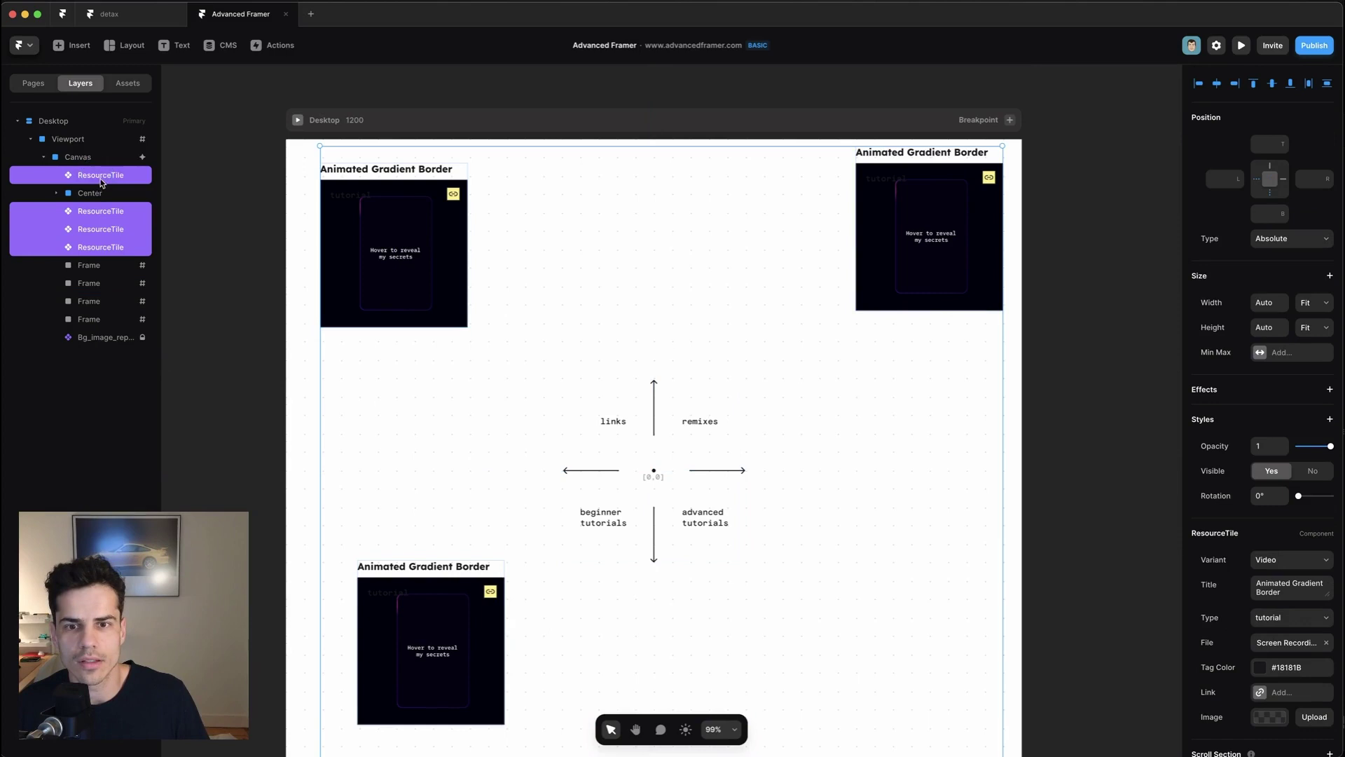
left_click(1330, 391)
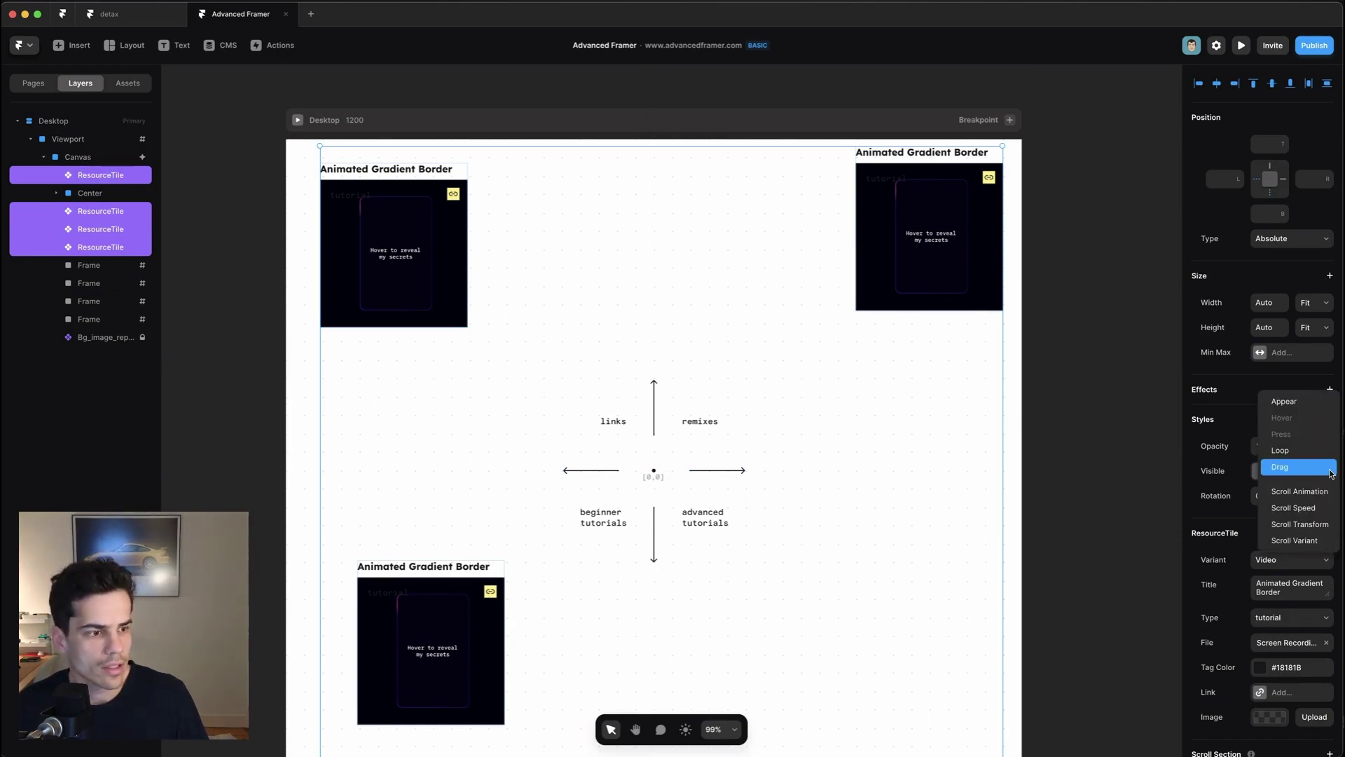
left_click(1307, 467)
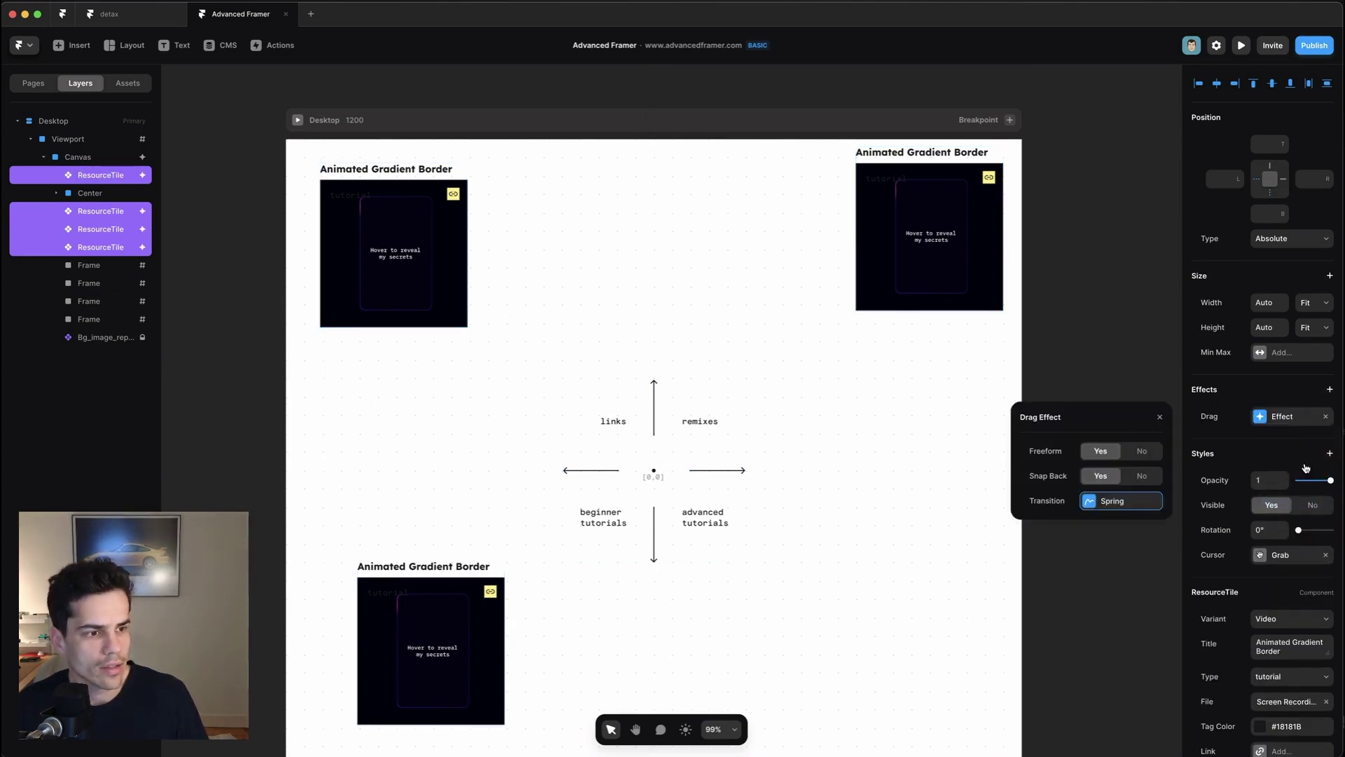
left_click(1141, 452)
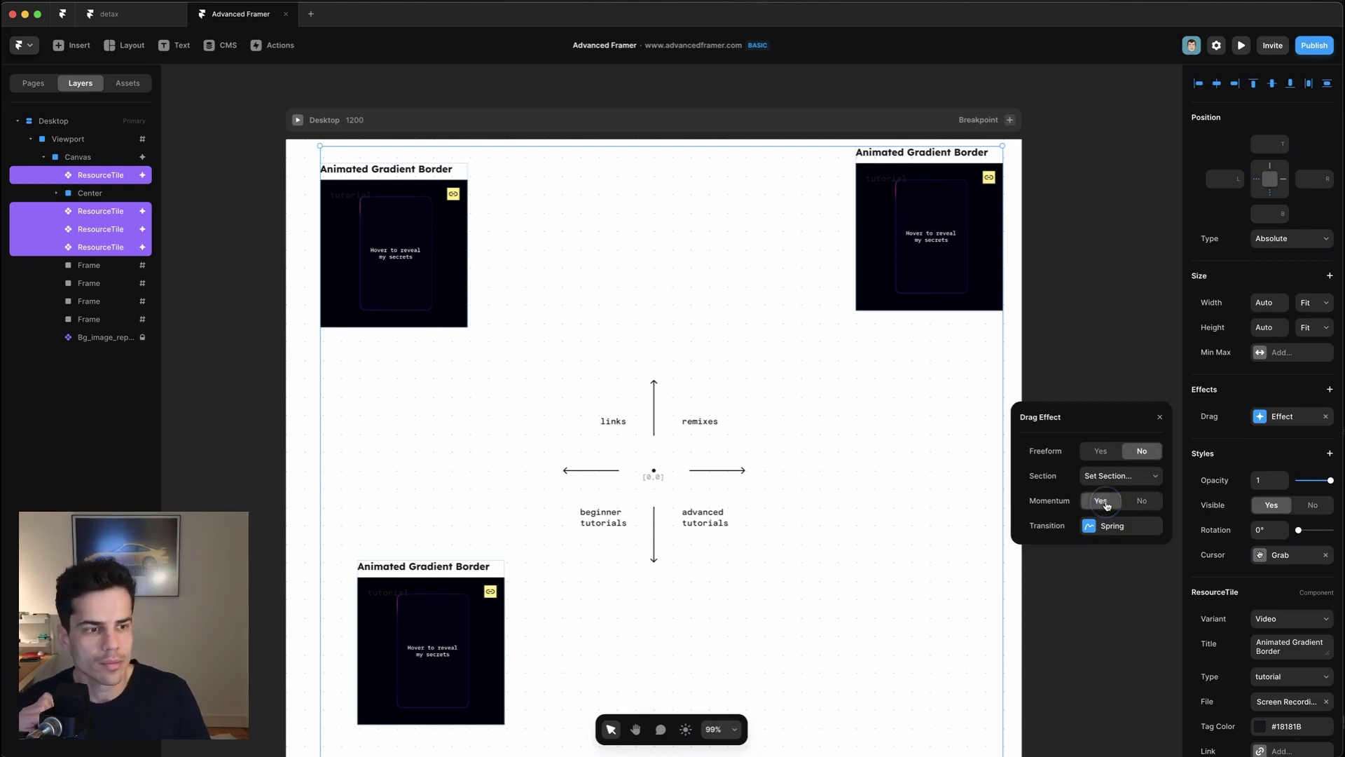
Confine the top-right tile's drag to the #remix section
left_click(1041, 262)
left_click(437, 254)
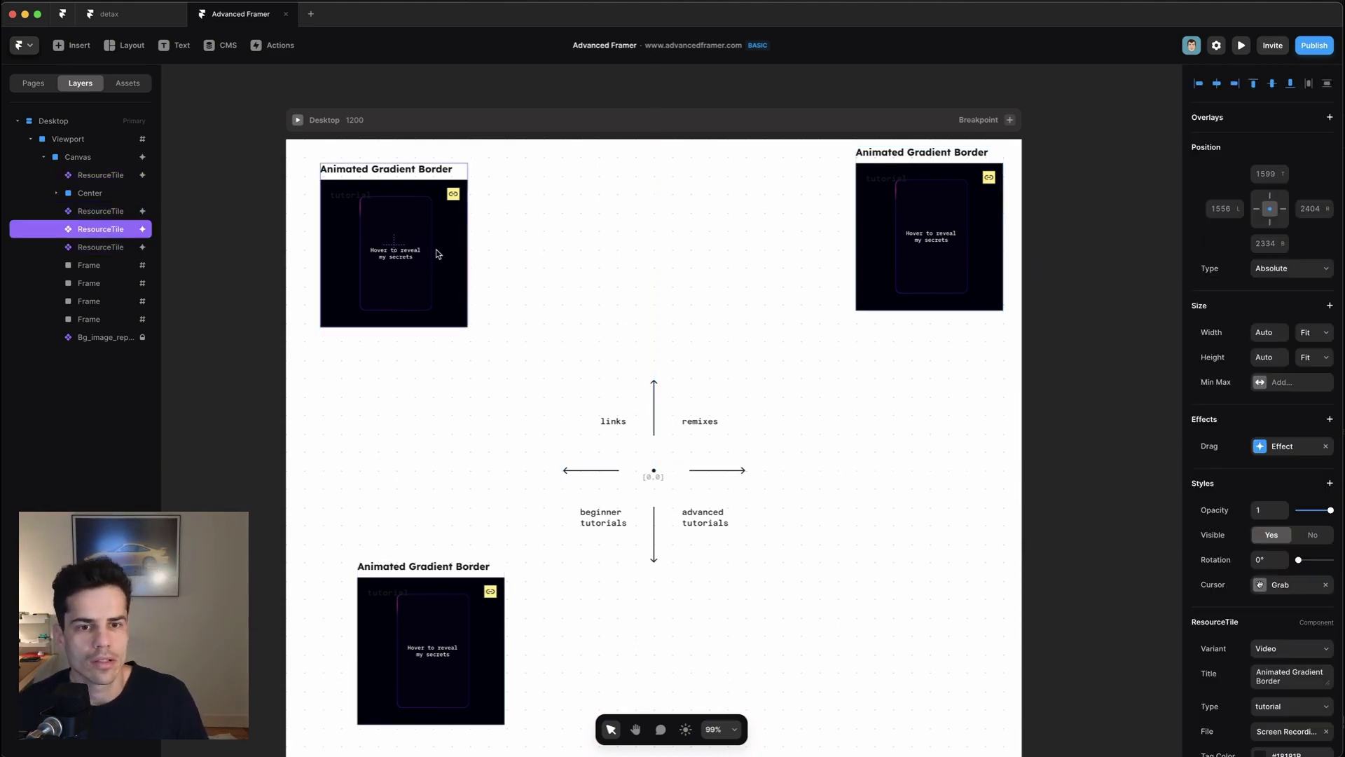
left_click(1288, 446)
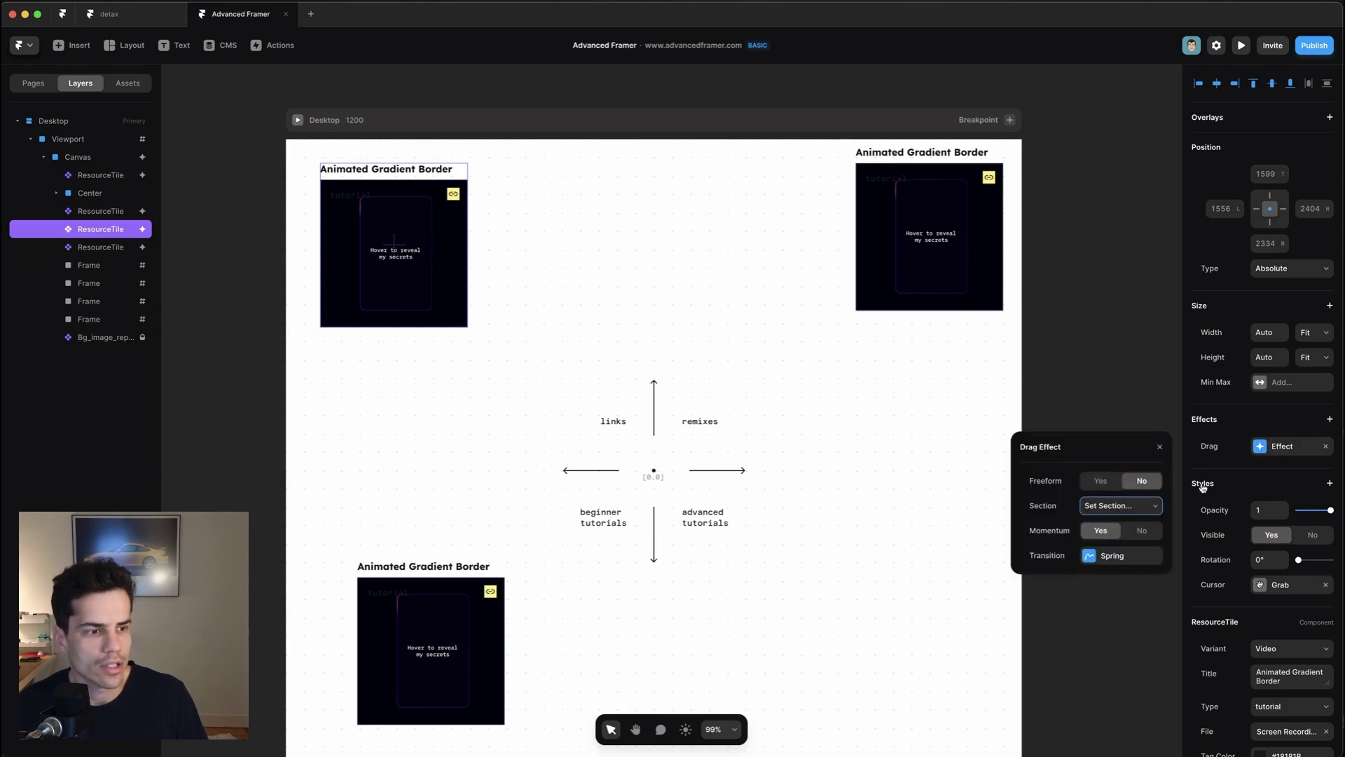
left_click(1138, 508)
key("Escape")
left_click(953, 269)
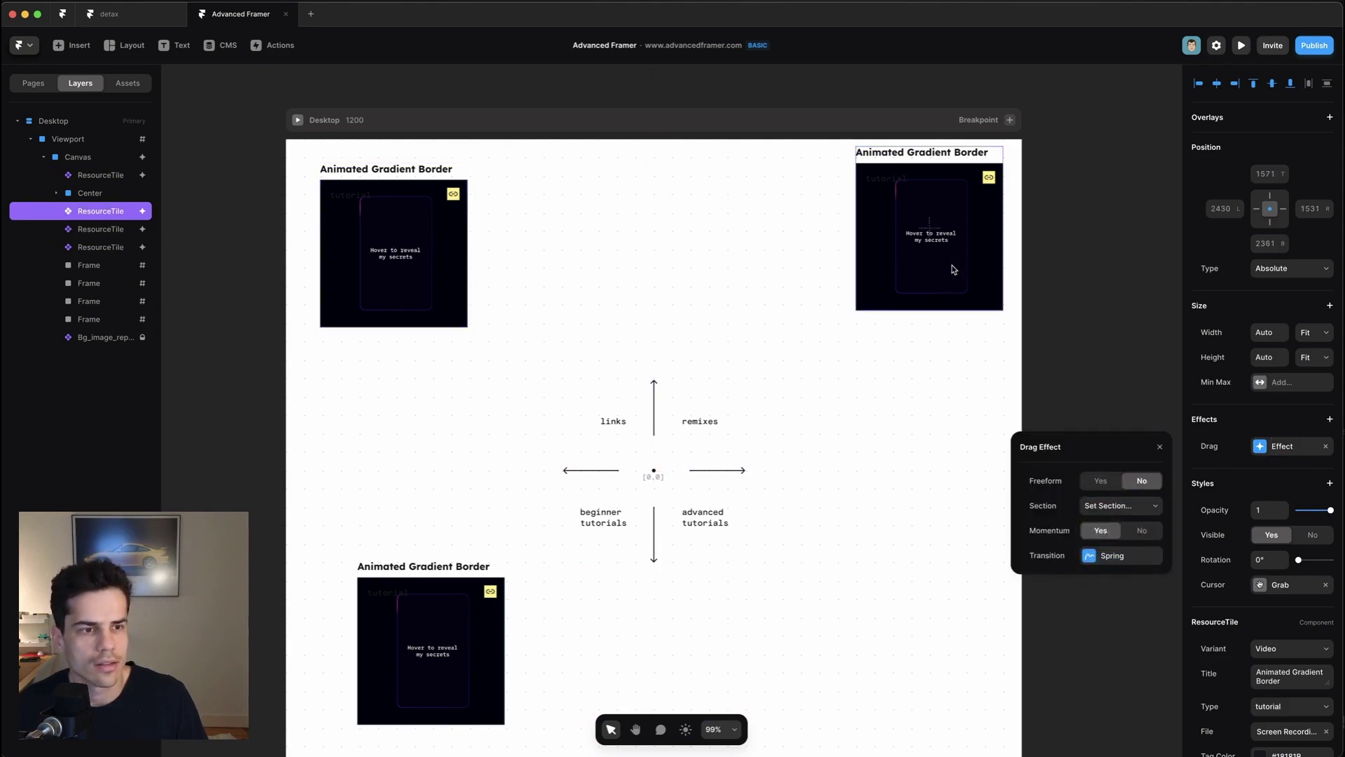
left_click(1136, 506)
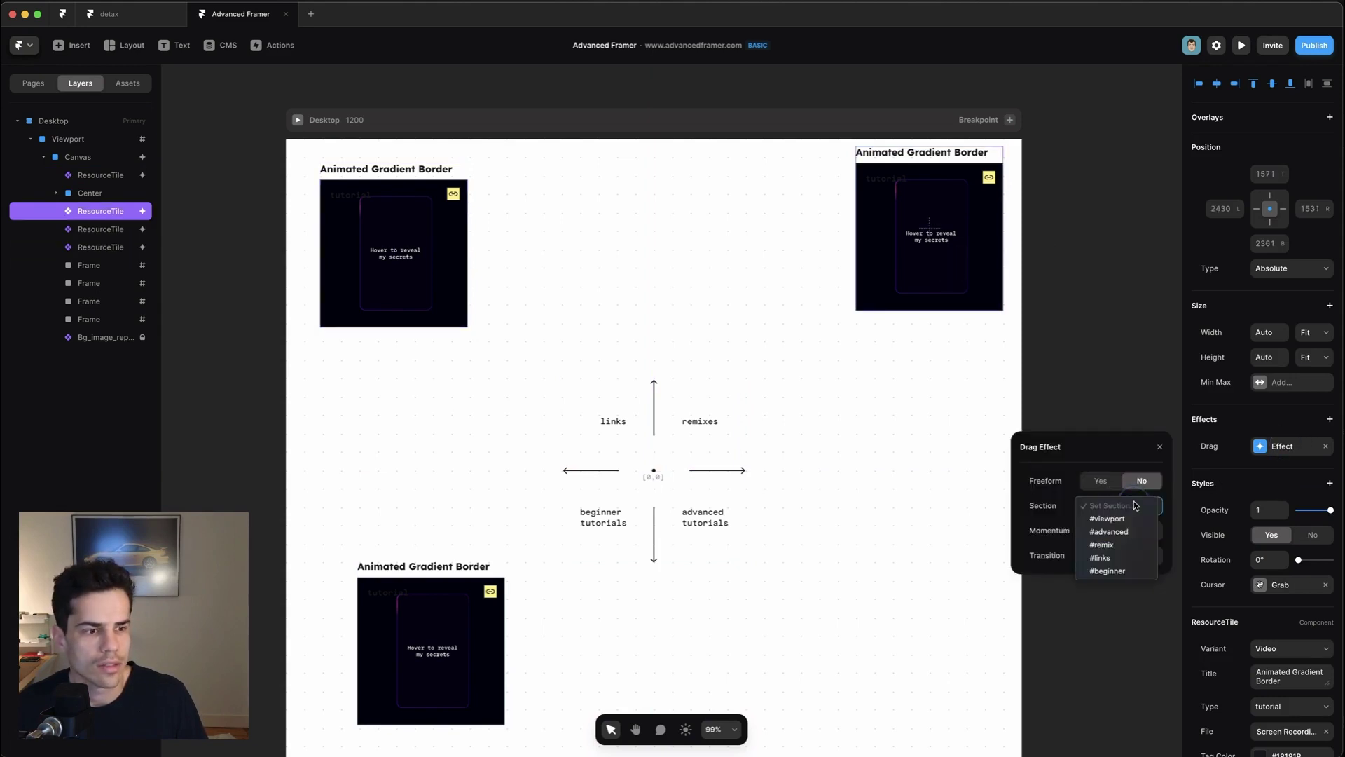
left_click(1128, 544)
Confine the bottom-left tile's drag to the #beginner section and start publishing
left_click(435, 645)
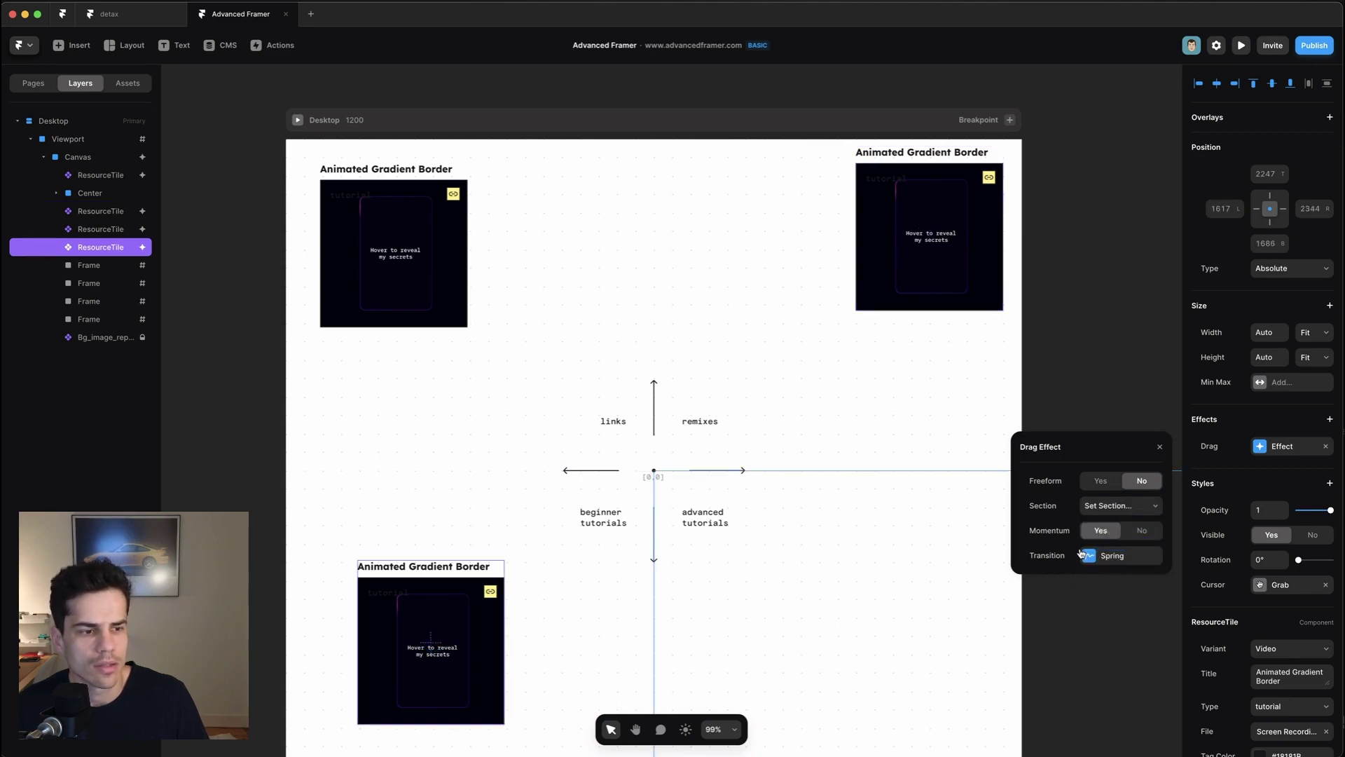
left_click(1105, 510)
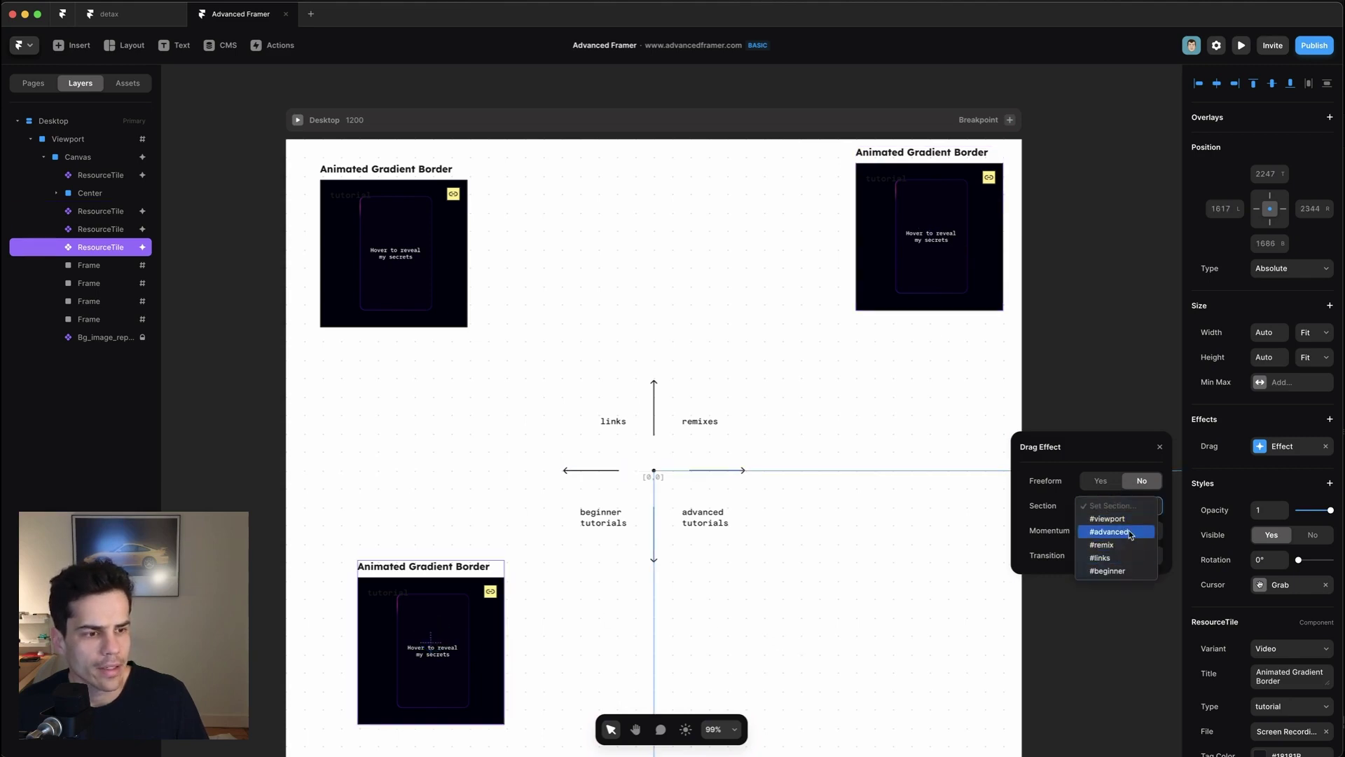
left_click(1129, 571)
scroll(750, 540, "down", 5)
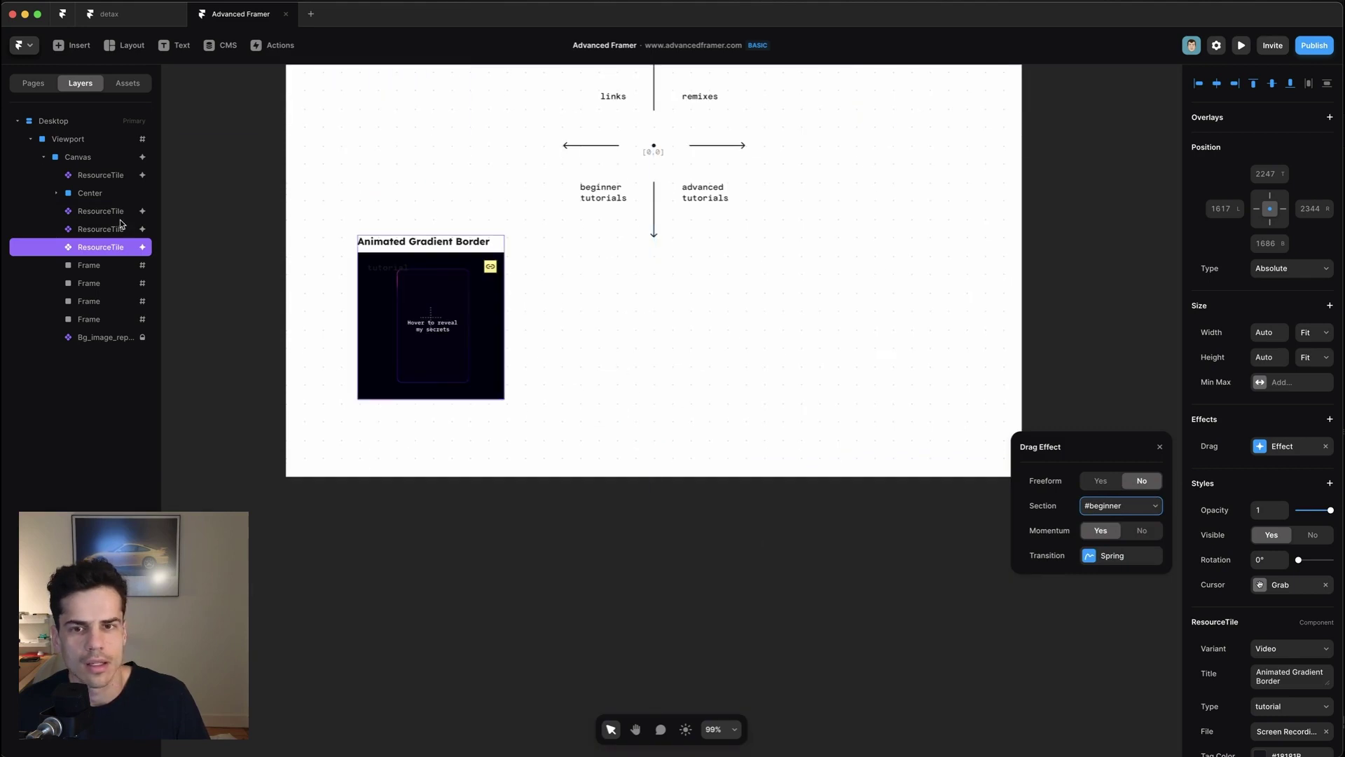
left_click(100, 175)
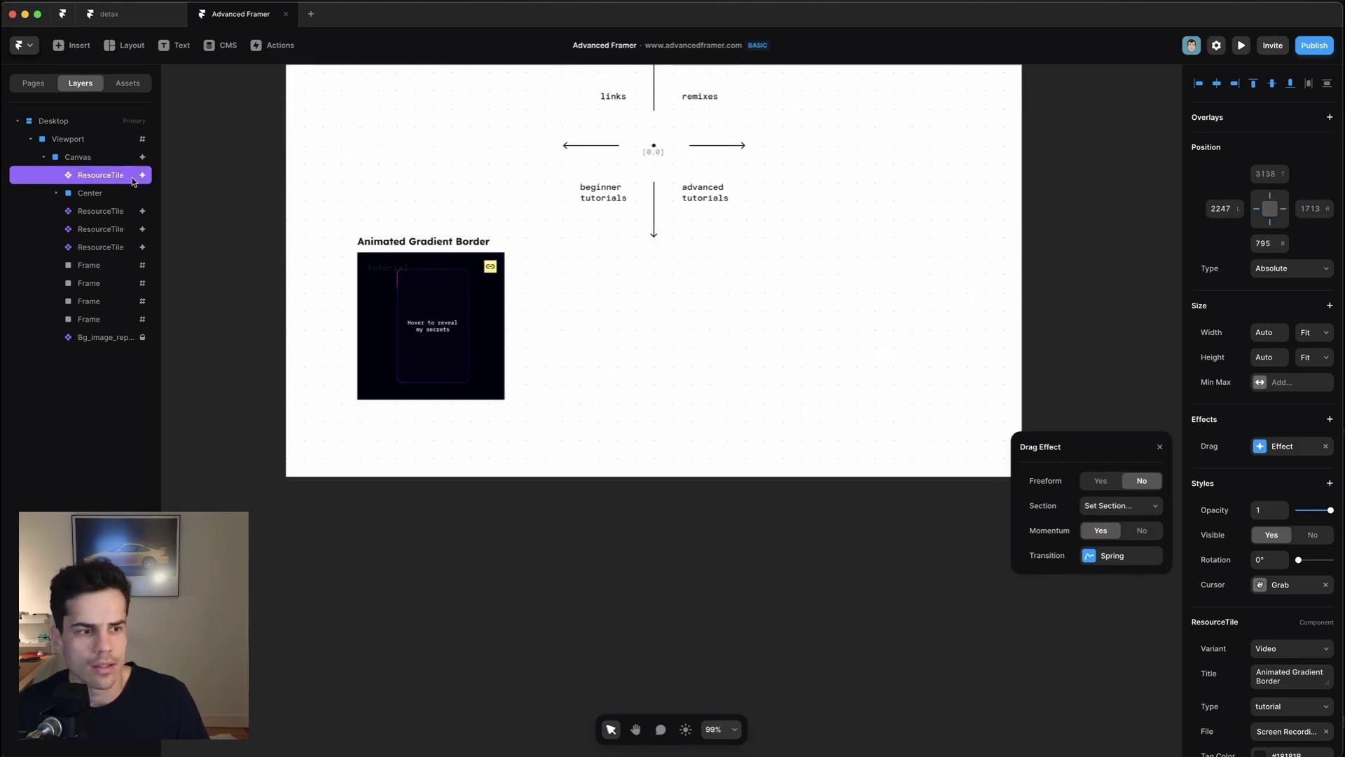
left_click(1131, 512)
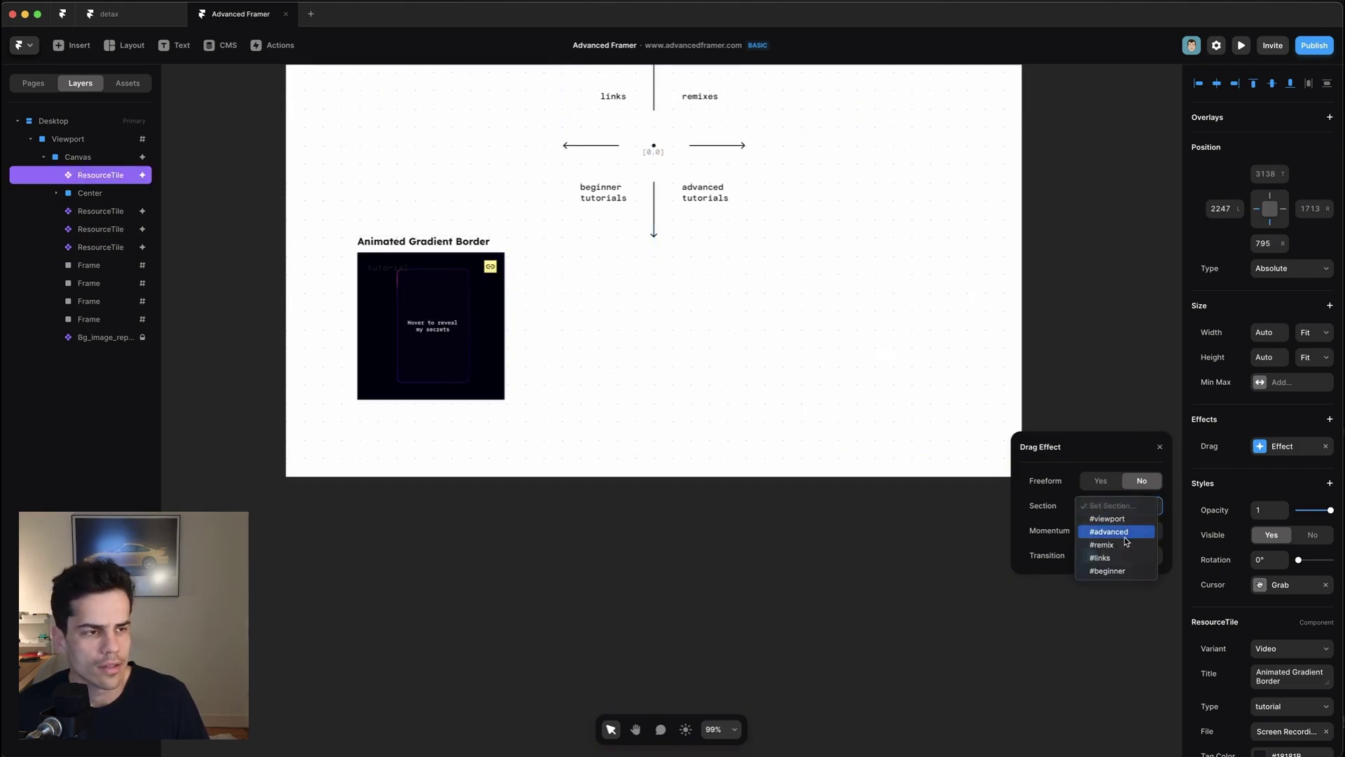
key("Escape")
key("Escape")
left_click(1314, 44)
Publish the update and pan around the live site's canvas
left_click(1251, 133)
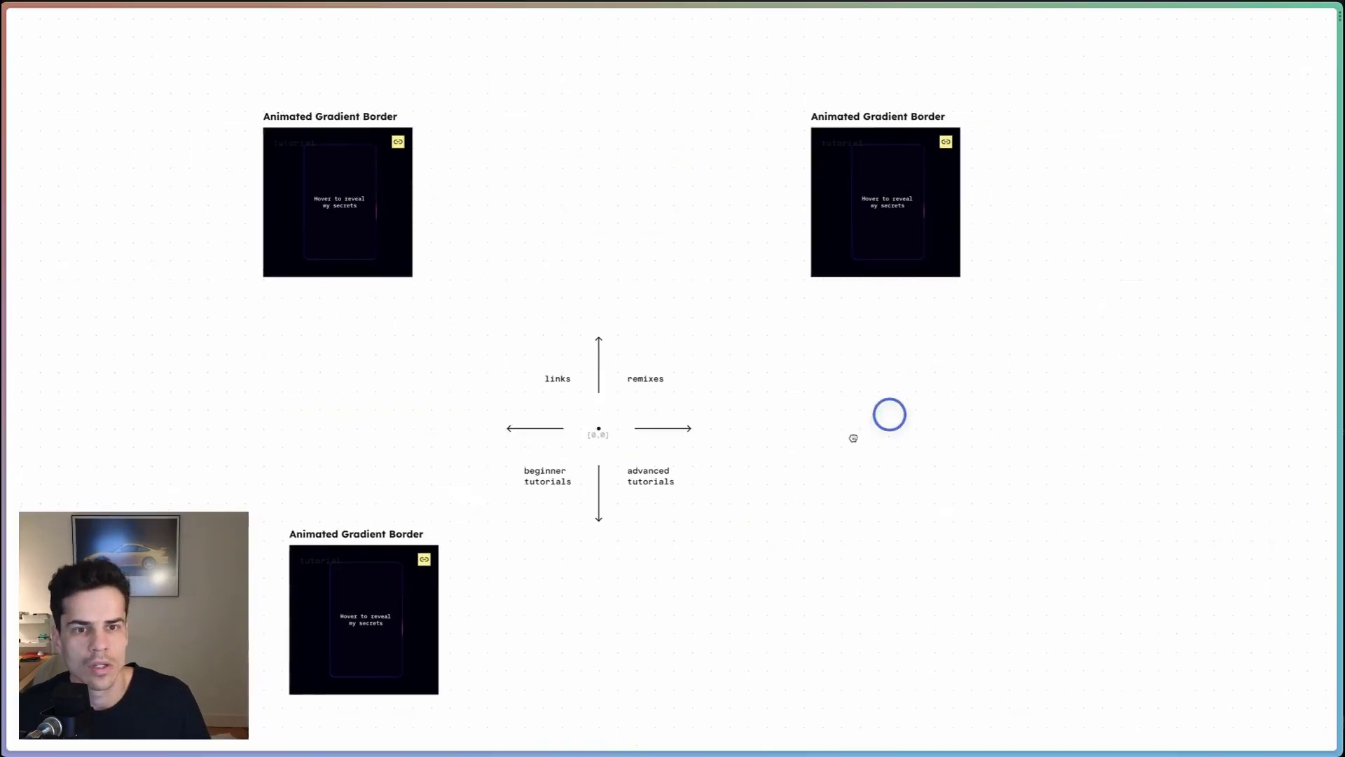
left_click_drag(889, 412, 952, 309)
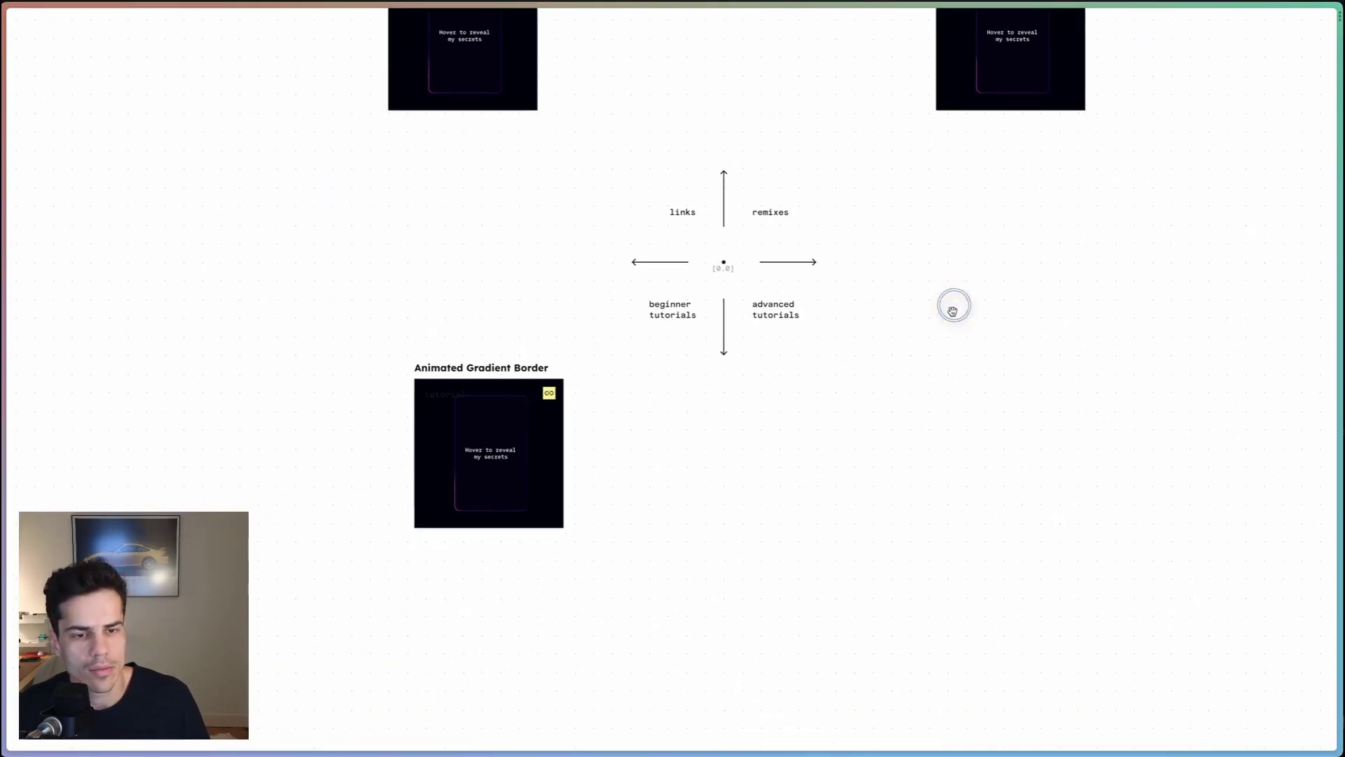
scroll(901, 334, "down", 4)
scroll(901, 334, "right", 2)
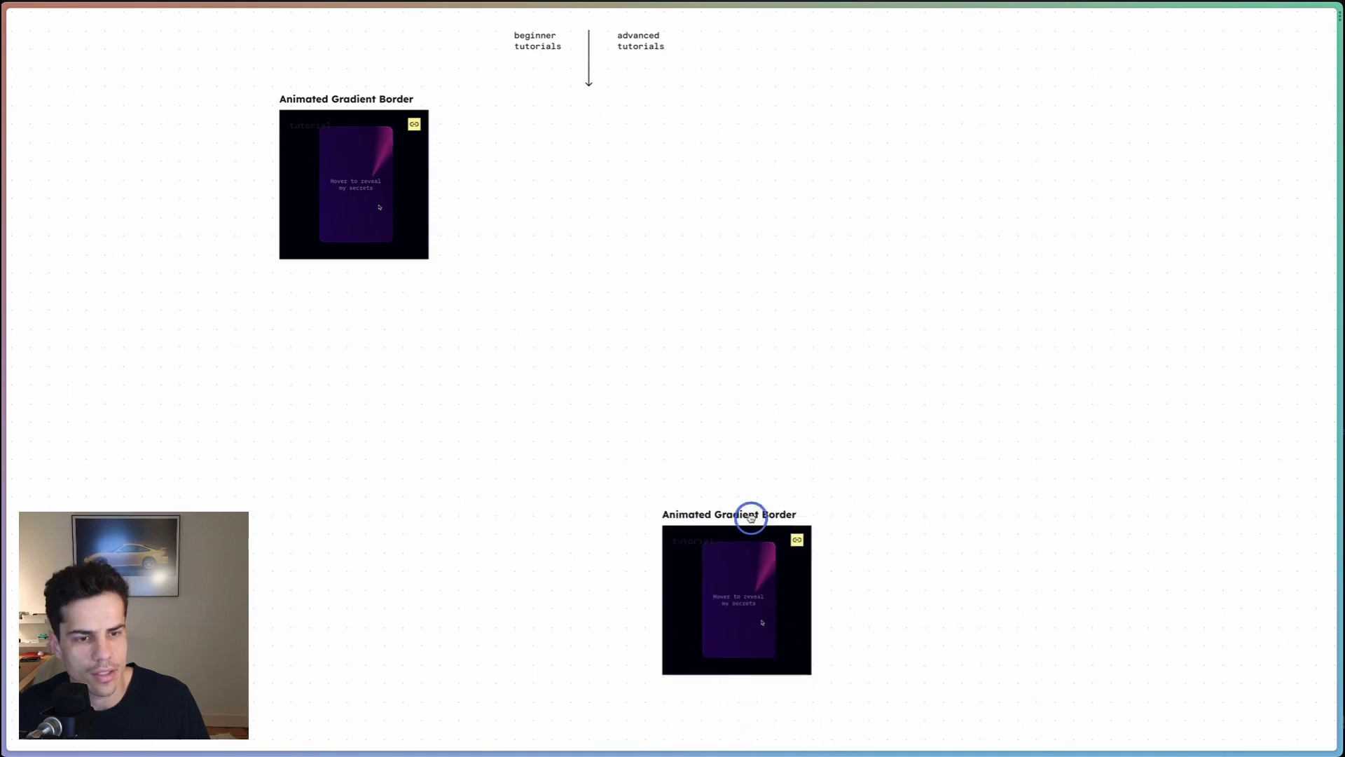
Drag and fling the resource cards to check they stay within their quadrants
mouse_move(750, 517)
left_mouse_down()
mouse_move(823, 346)
mouse_move(727, 526)
left_mouse_up()
left_click_drag(796, 350, 705, 399)
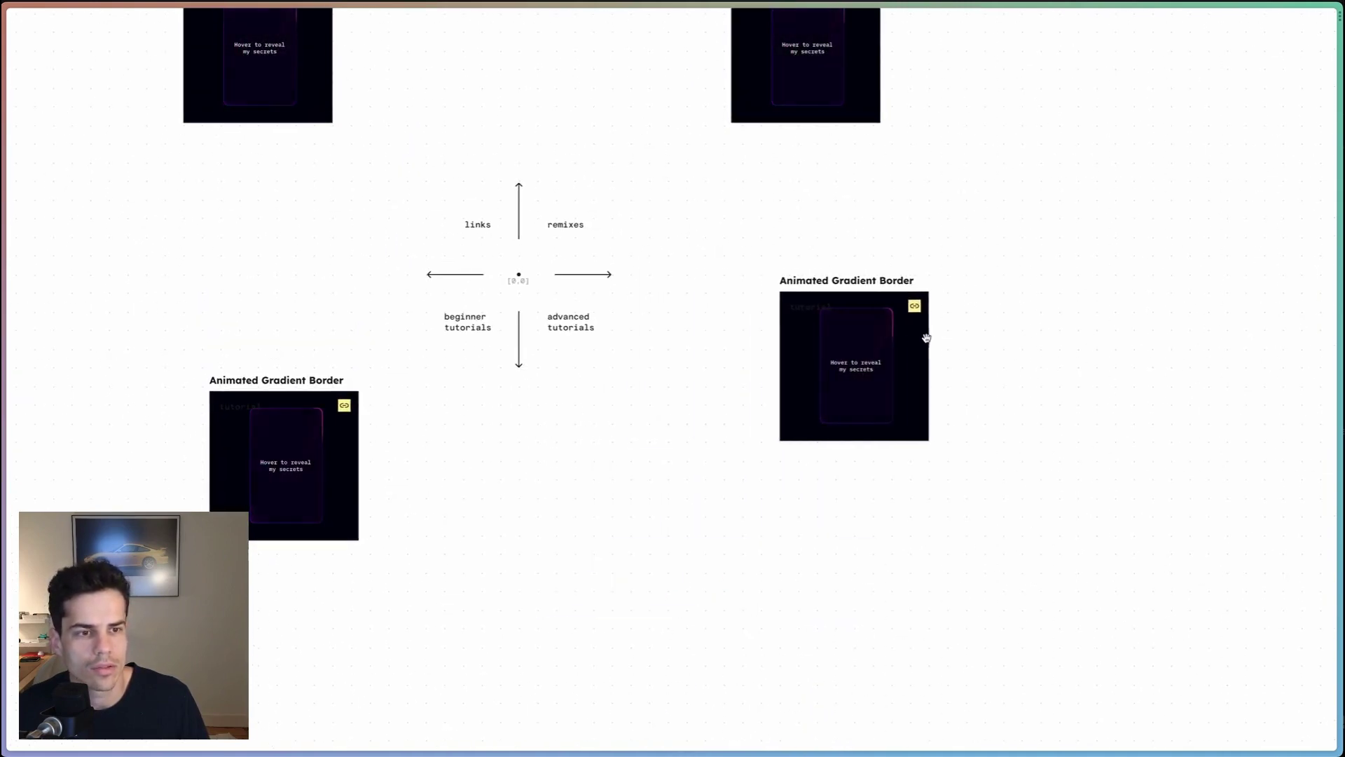
left_click_drag(926, 338, 1072, 385)
left_click_drag(241, 451, 906, 360)
Raise the tile's drag Spring damping from 30 to 100, keeping stiffness 400
key("Escape")
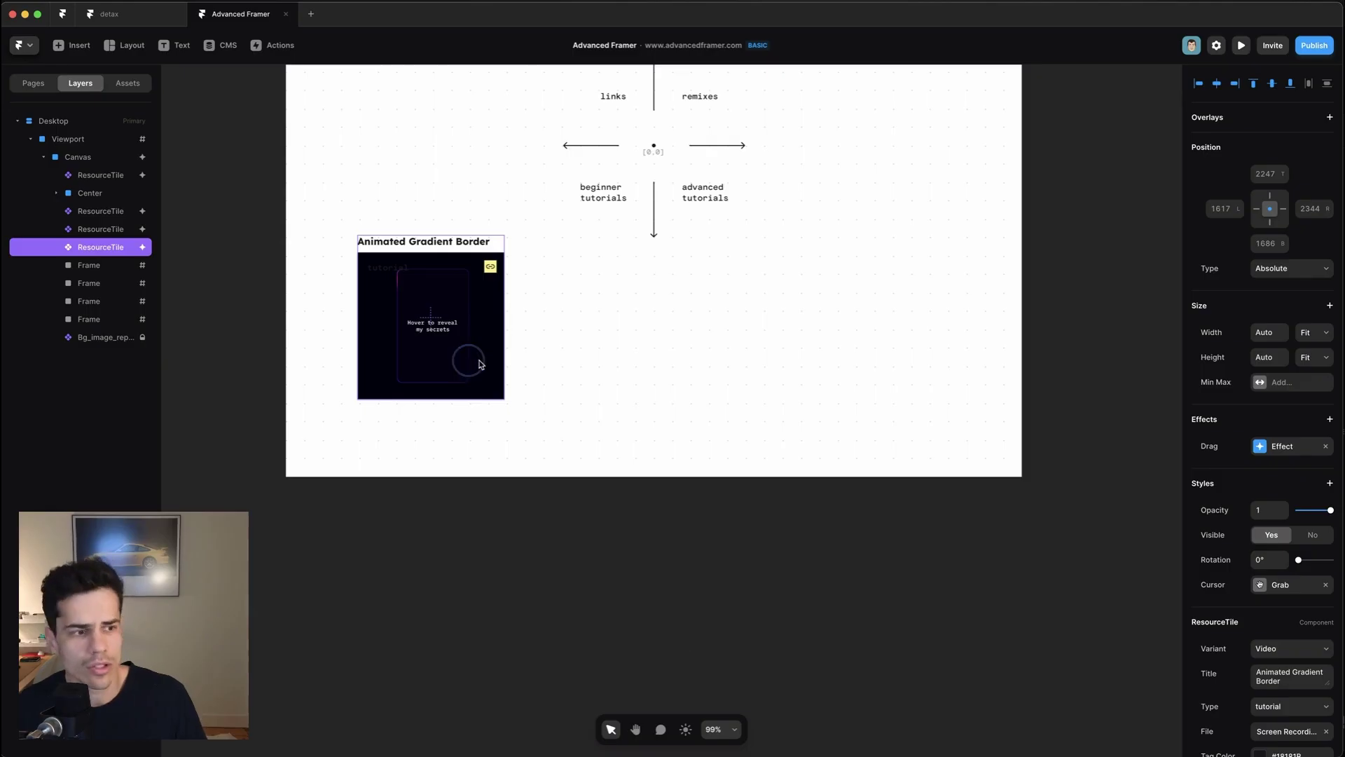
left_click(1295, 453)
left_click(1088, 555)
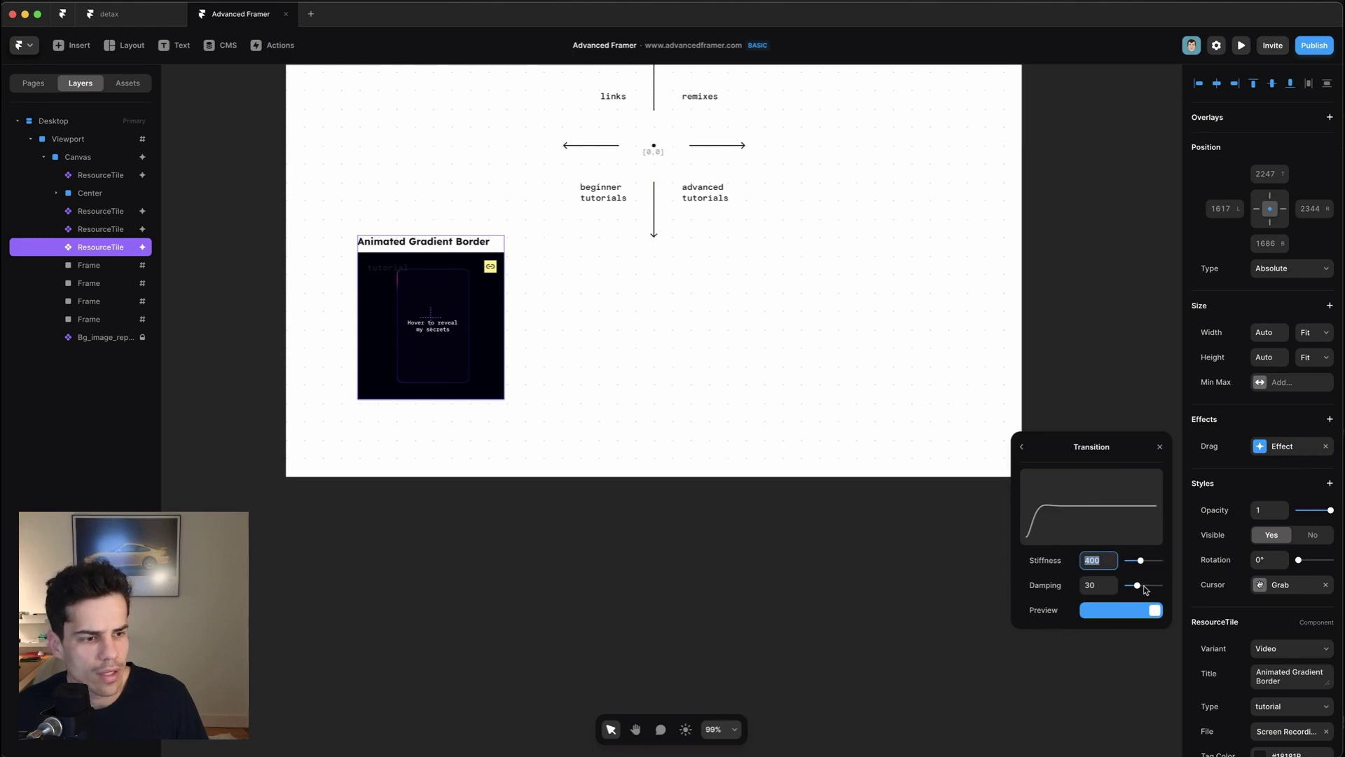
left_click_drag(1140, 590, 1175, 592)
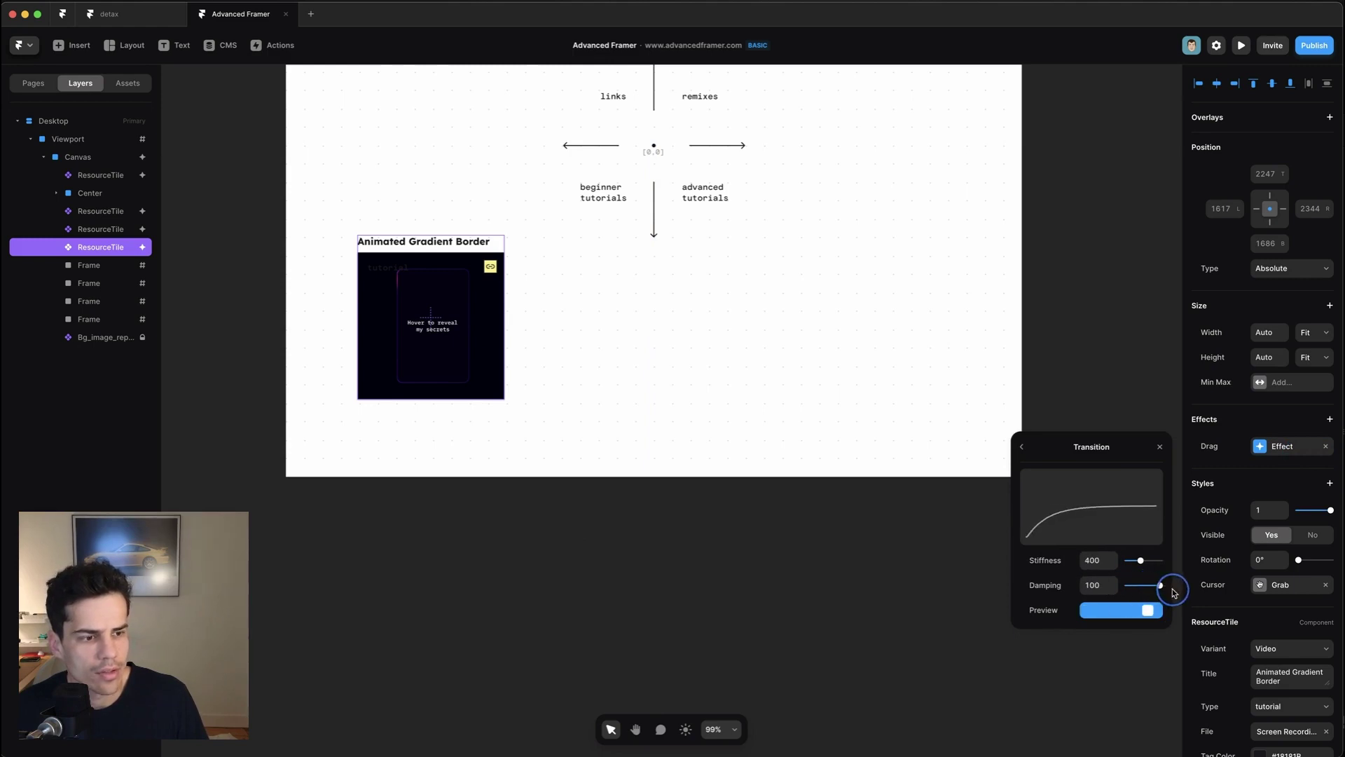
Publish the damping change and drag the top-right card down to mid-right on the live site
left_click(834, 614)
left_click(1314, 45)
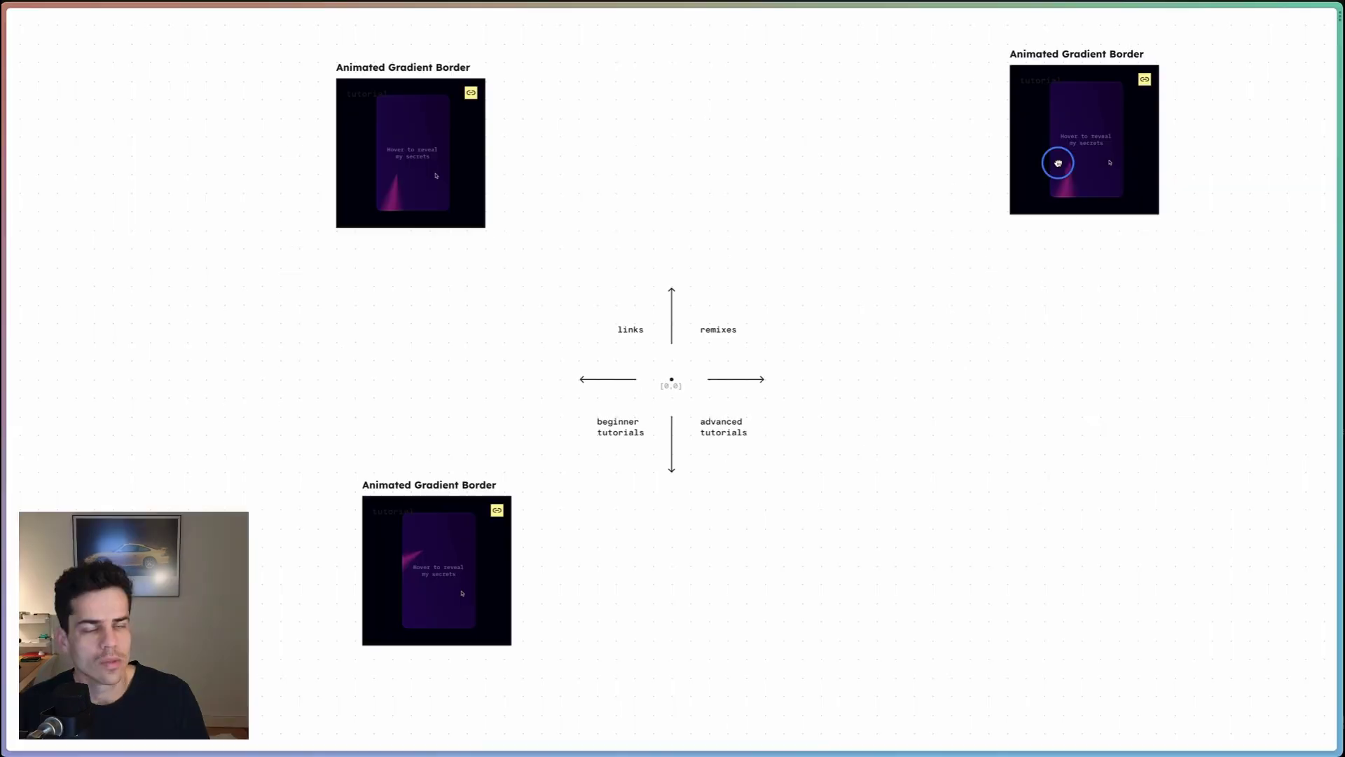
left_click_drag(1057, 168, 1032, 370)
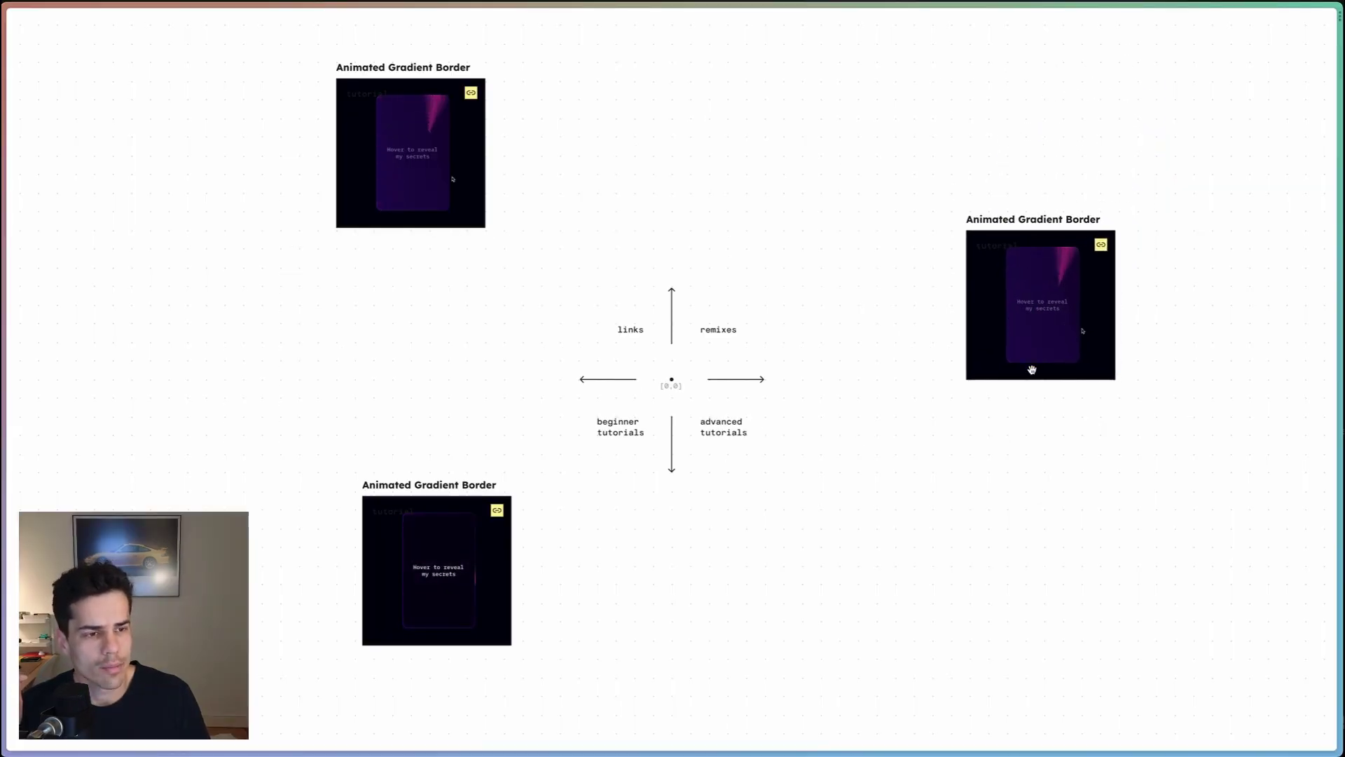